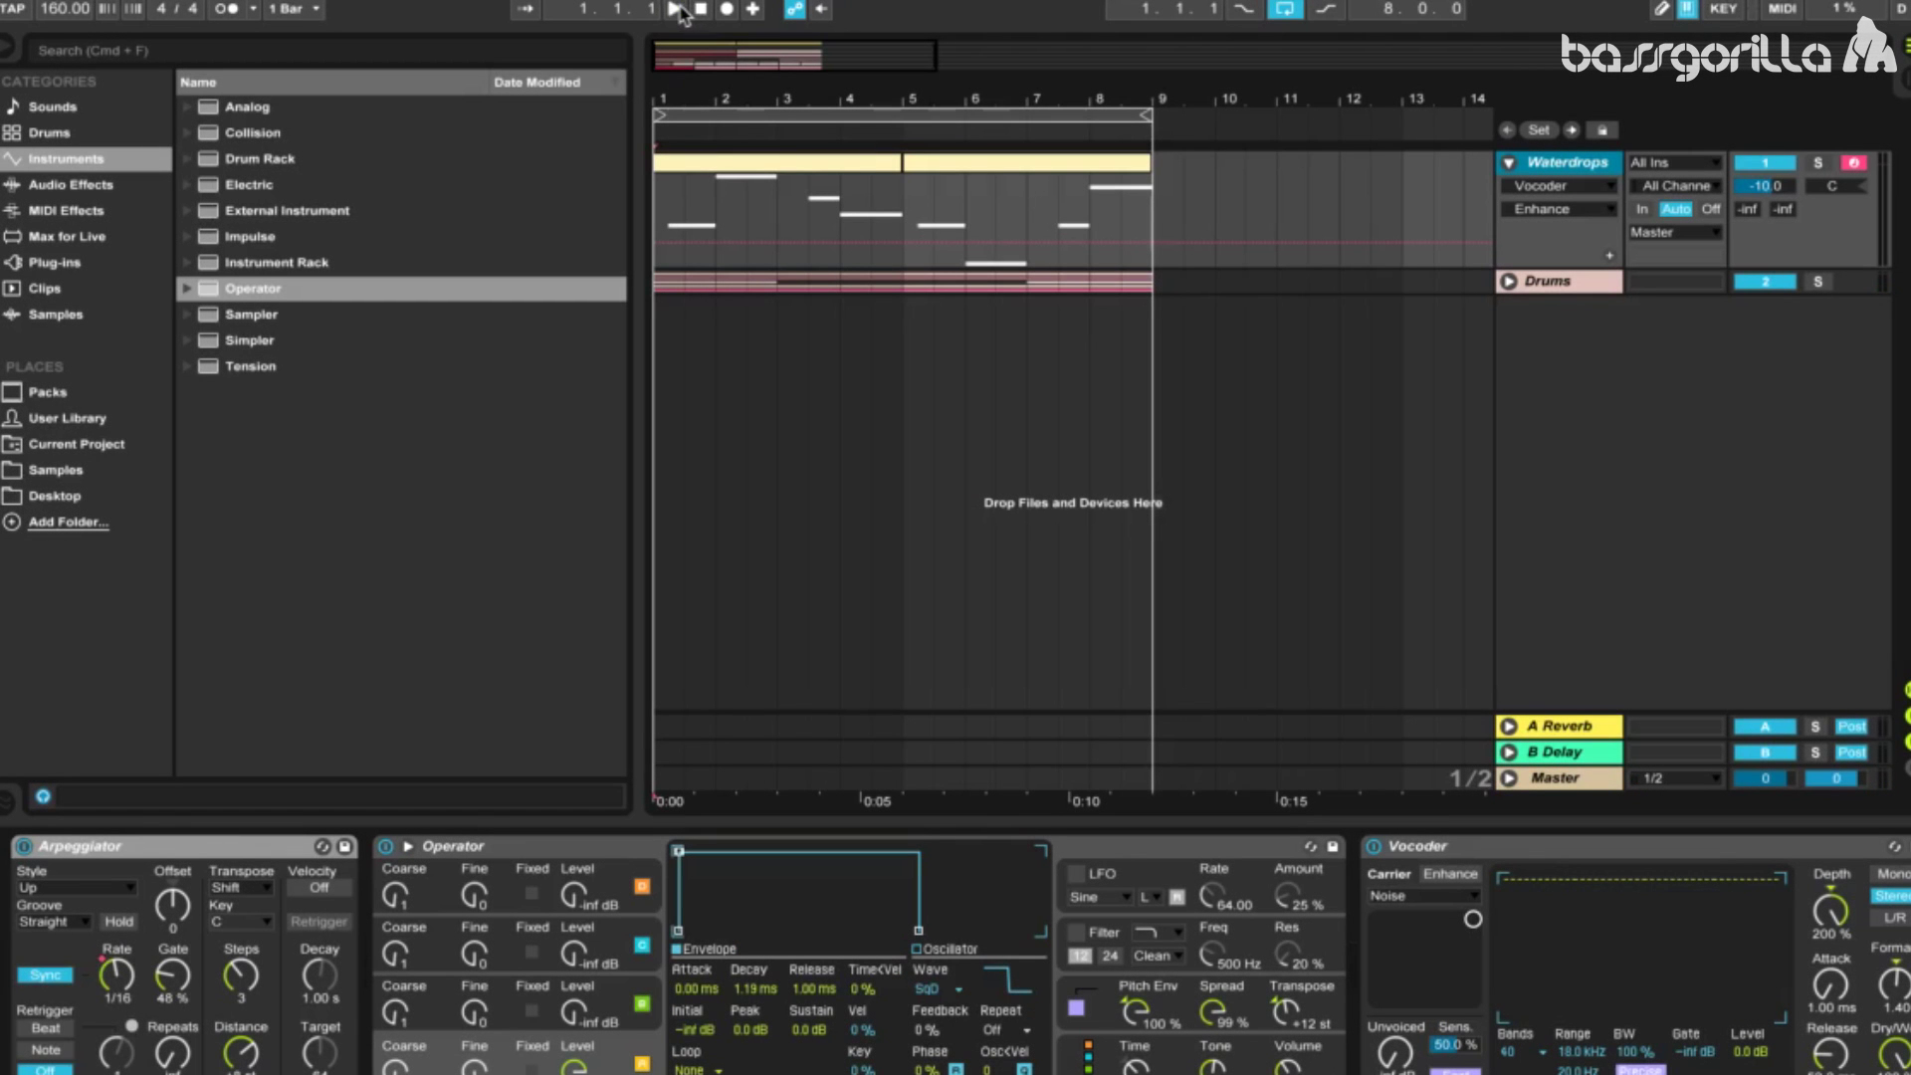
Play back the Waterdrops patch, then delete every device from its chain
left_click(676, 10)
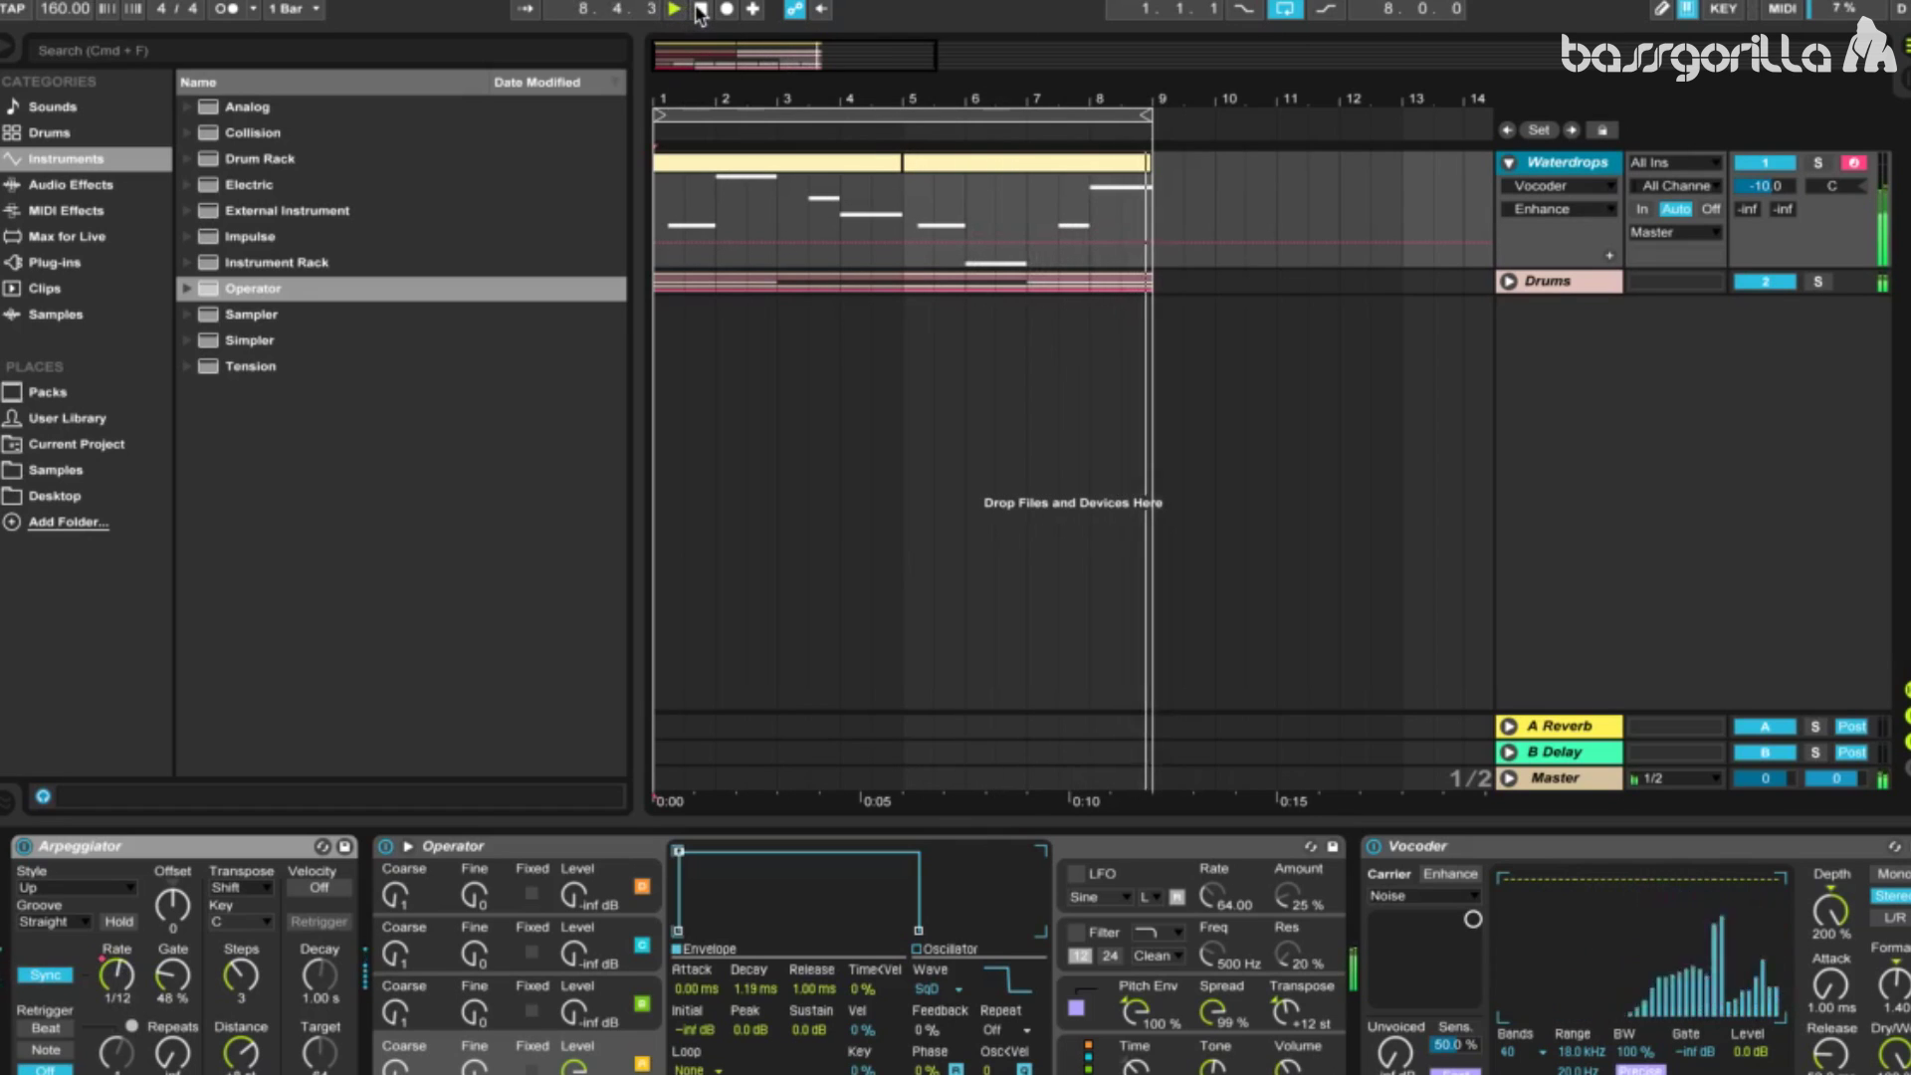
left_click(700, 10)
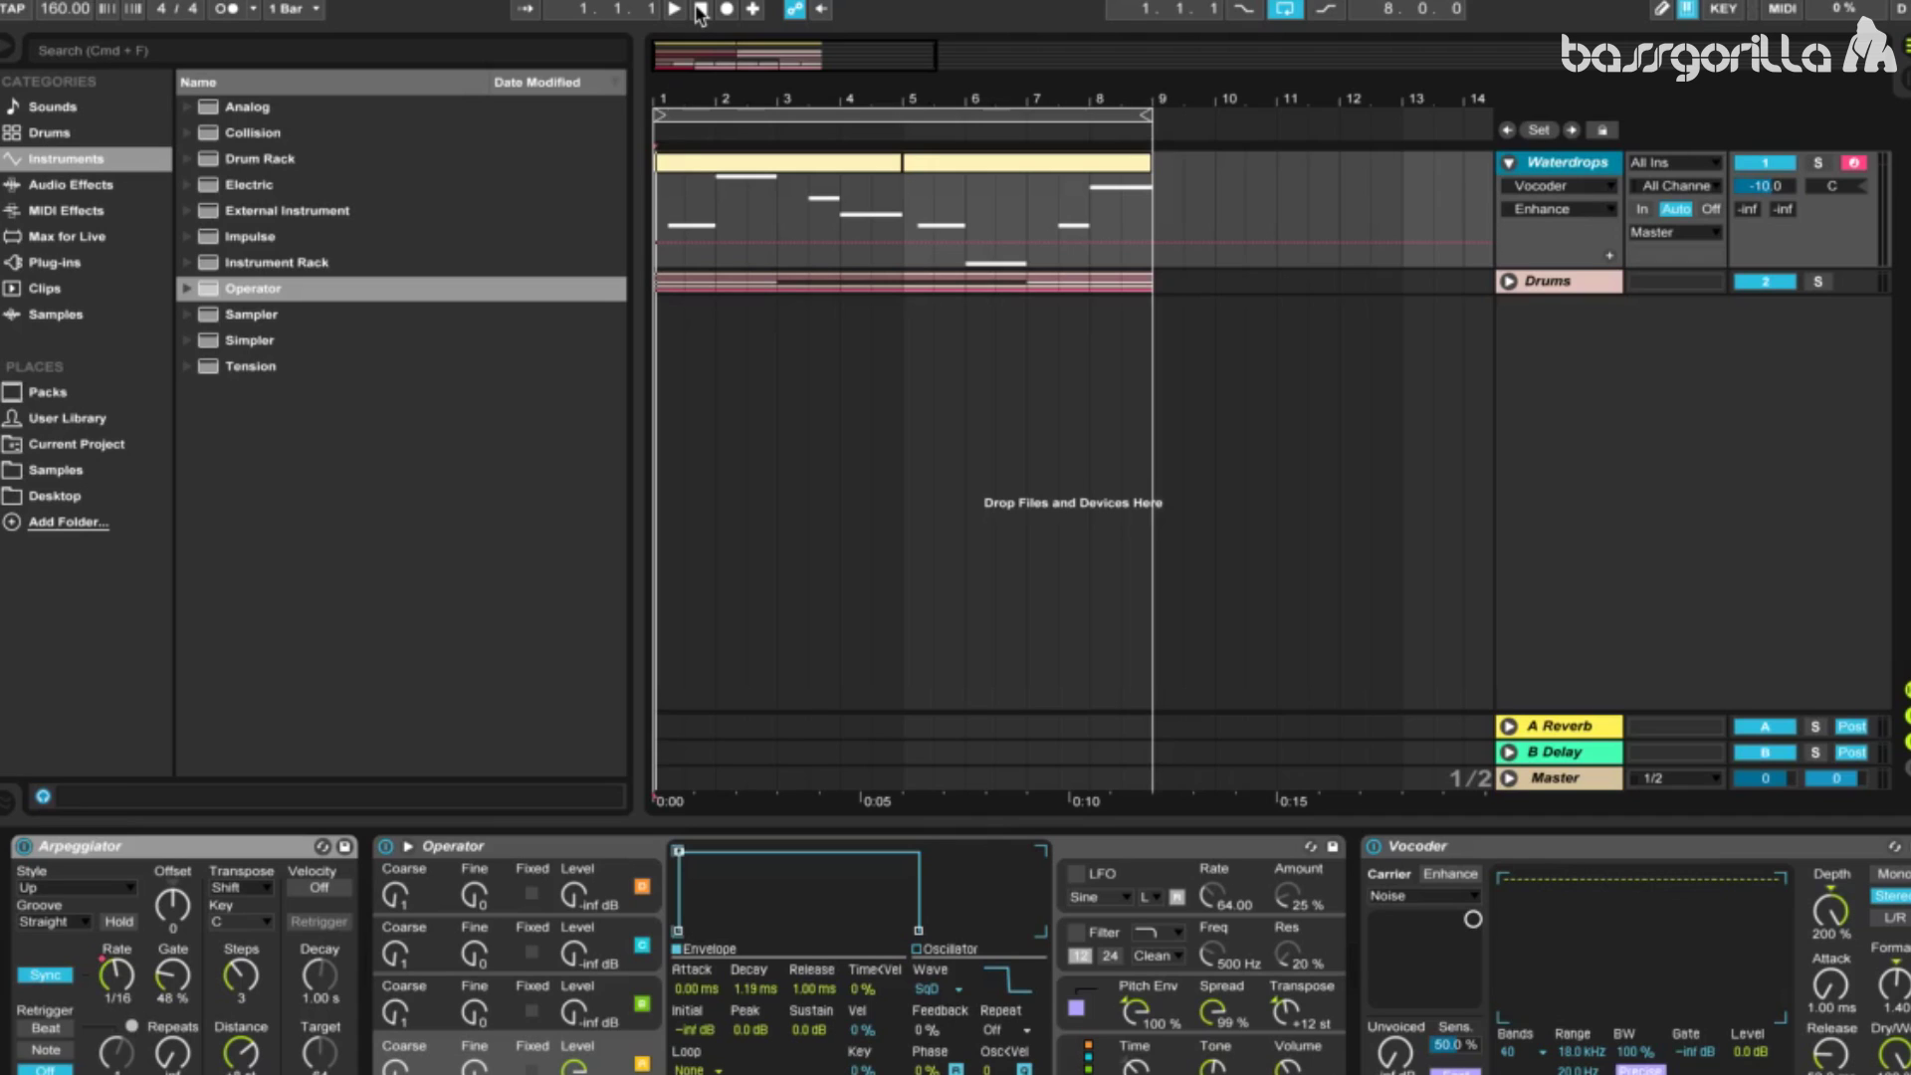
left_click(136, 845)
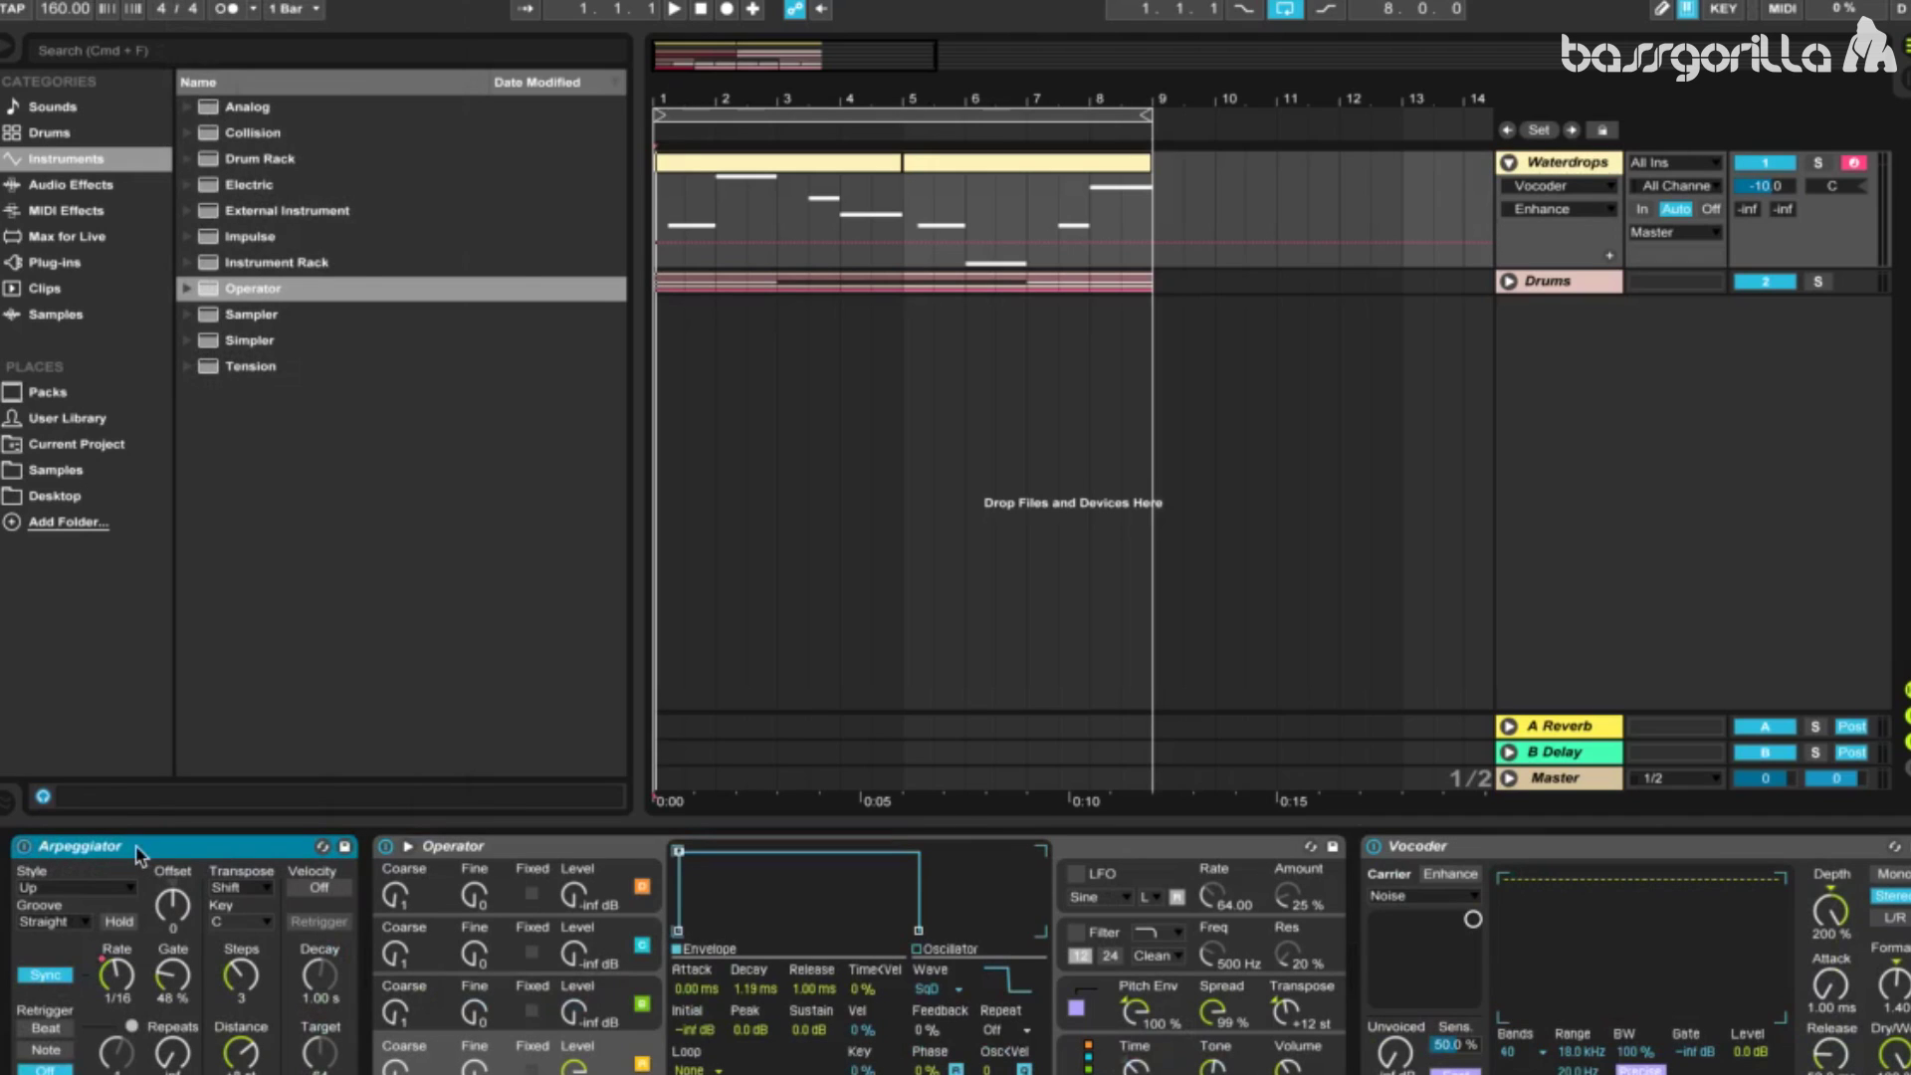
key("BackSpace")
key("BackSpace")
key("BackSpace")
key("BackSpace")
key("BackSpace")
key("BackSpace")
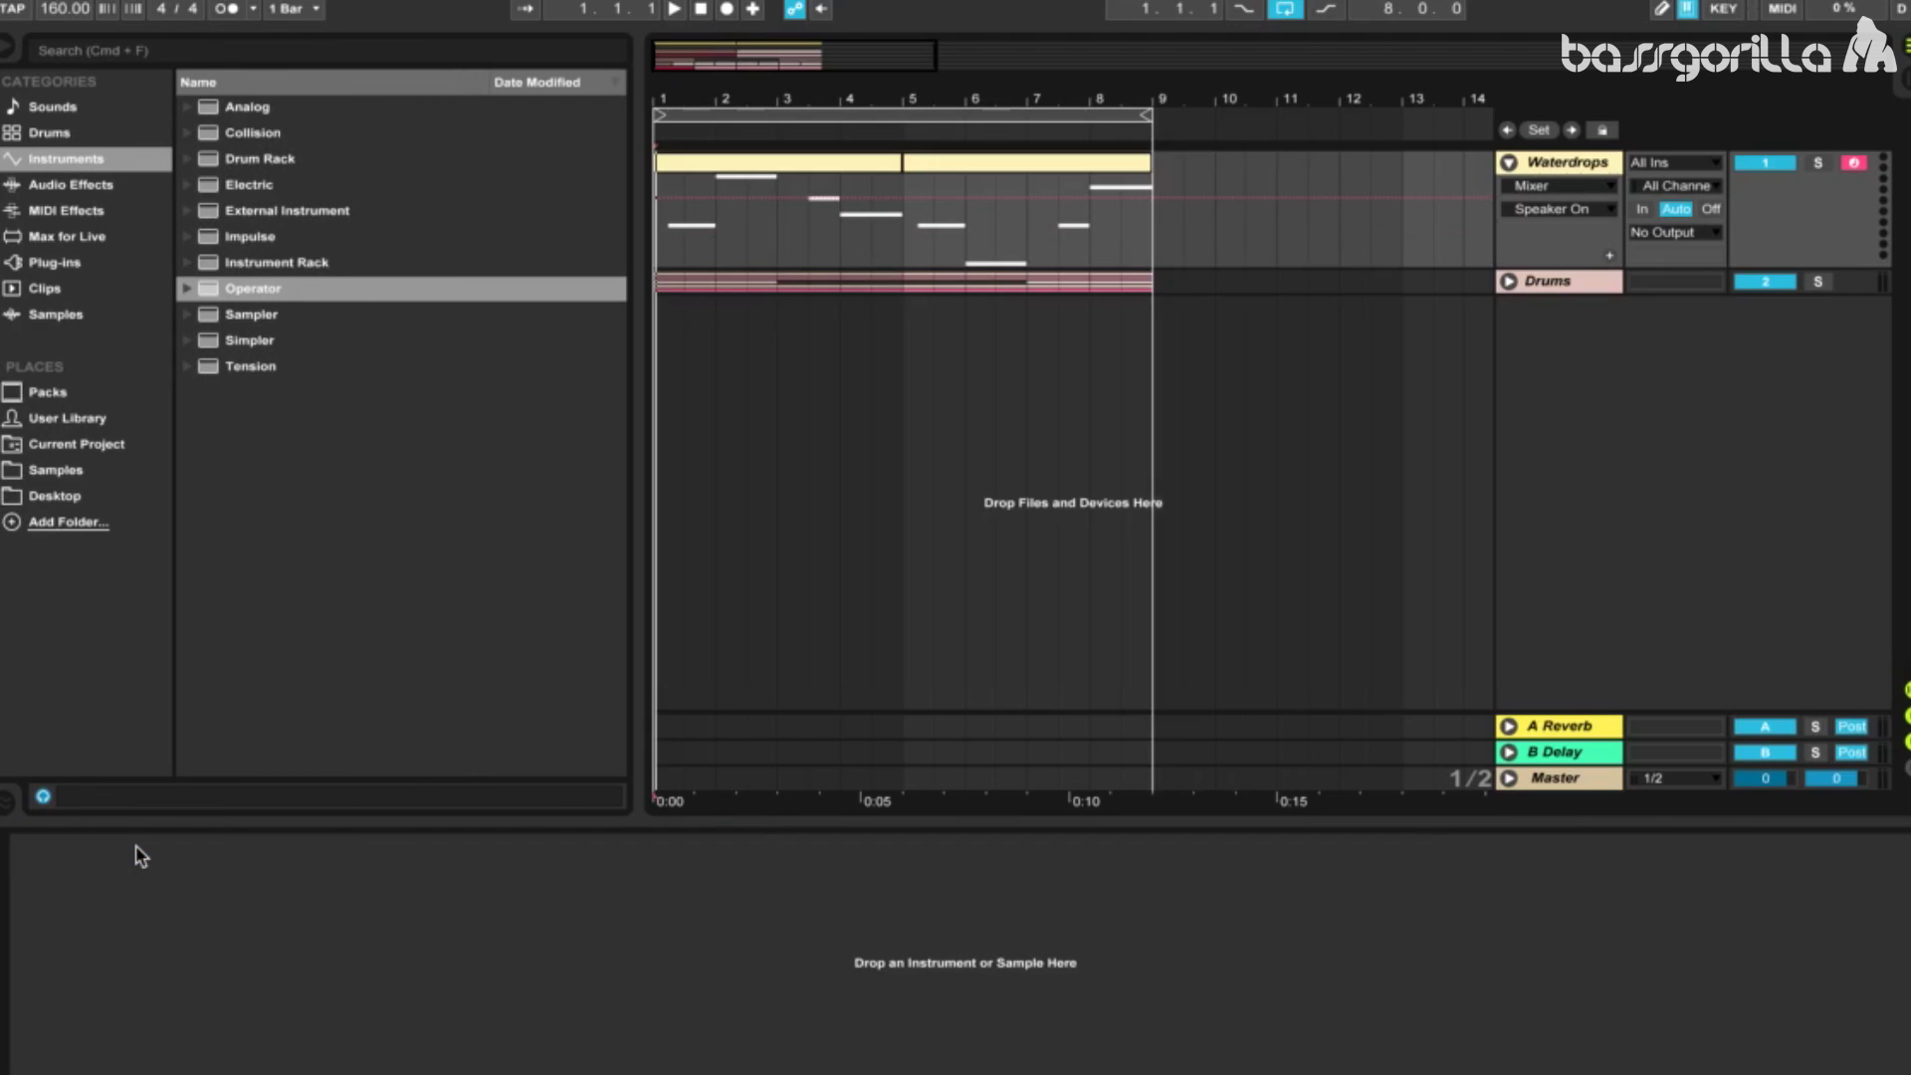
Load Operator onto the track with a Square D wave and a 1.00 ms release
left_click_drag(254, 289, 809, 247)
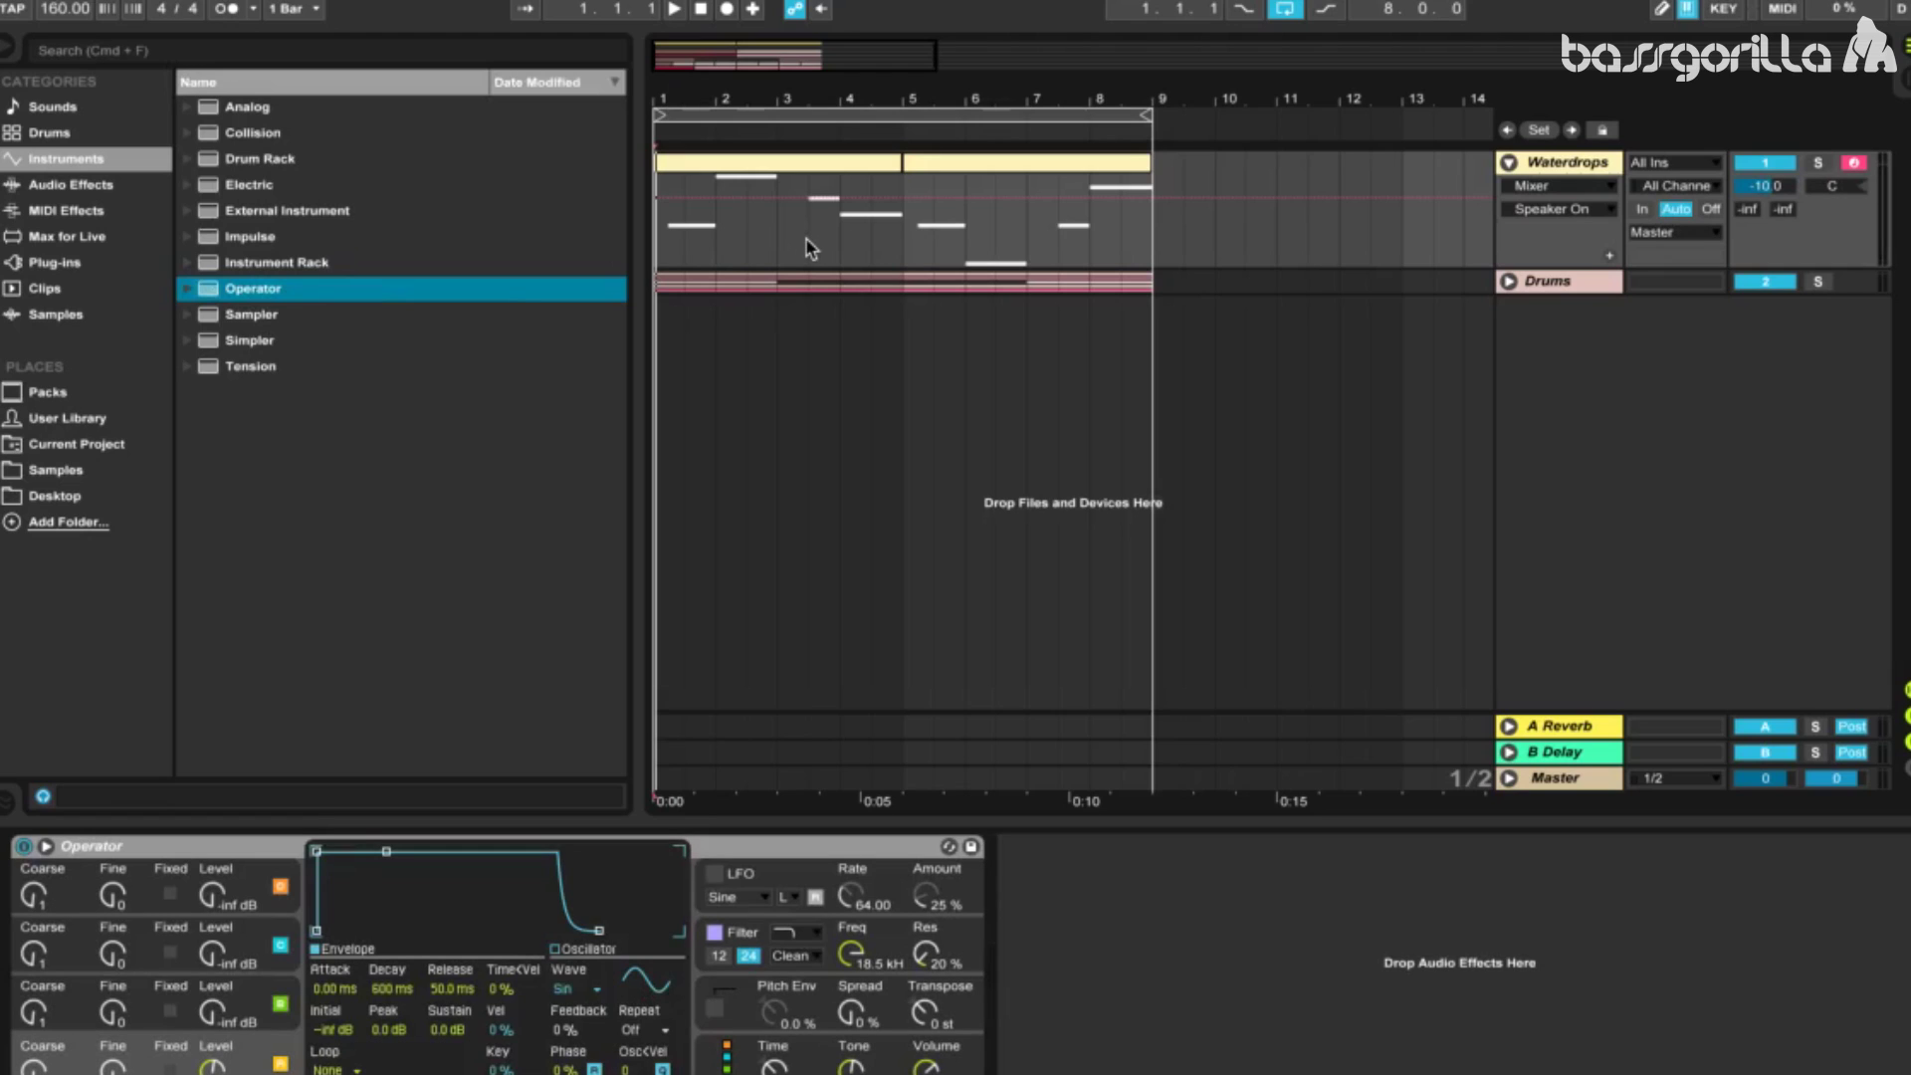
left_click(587, 988)
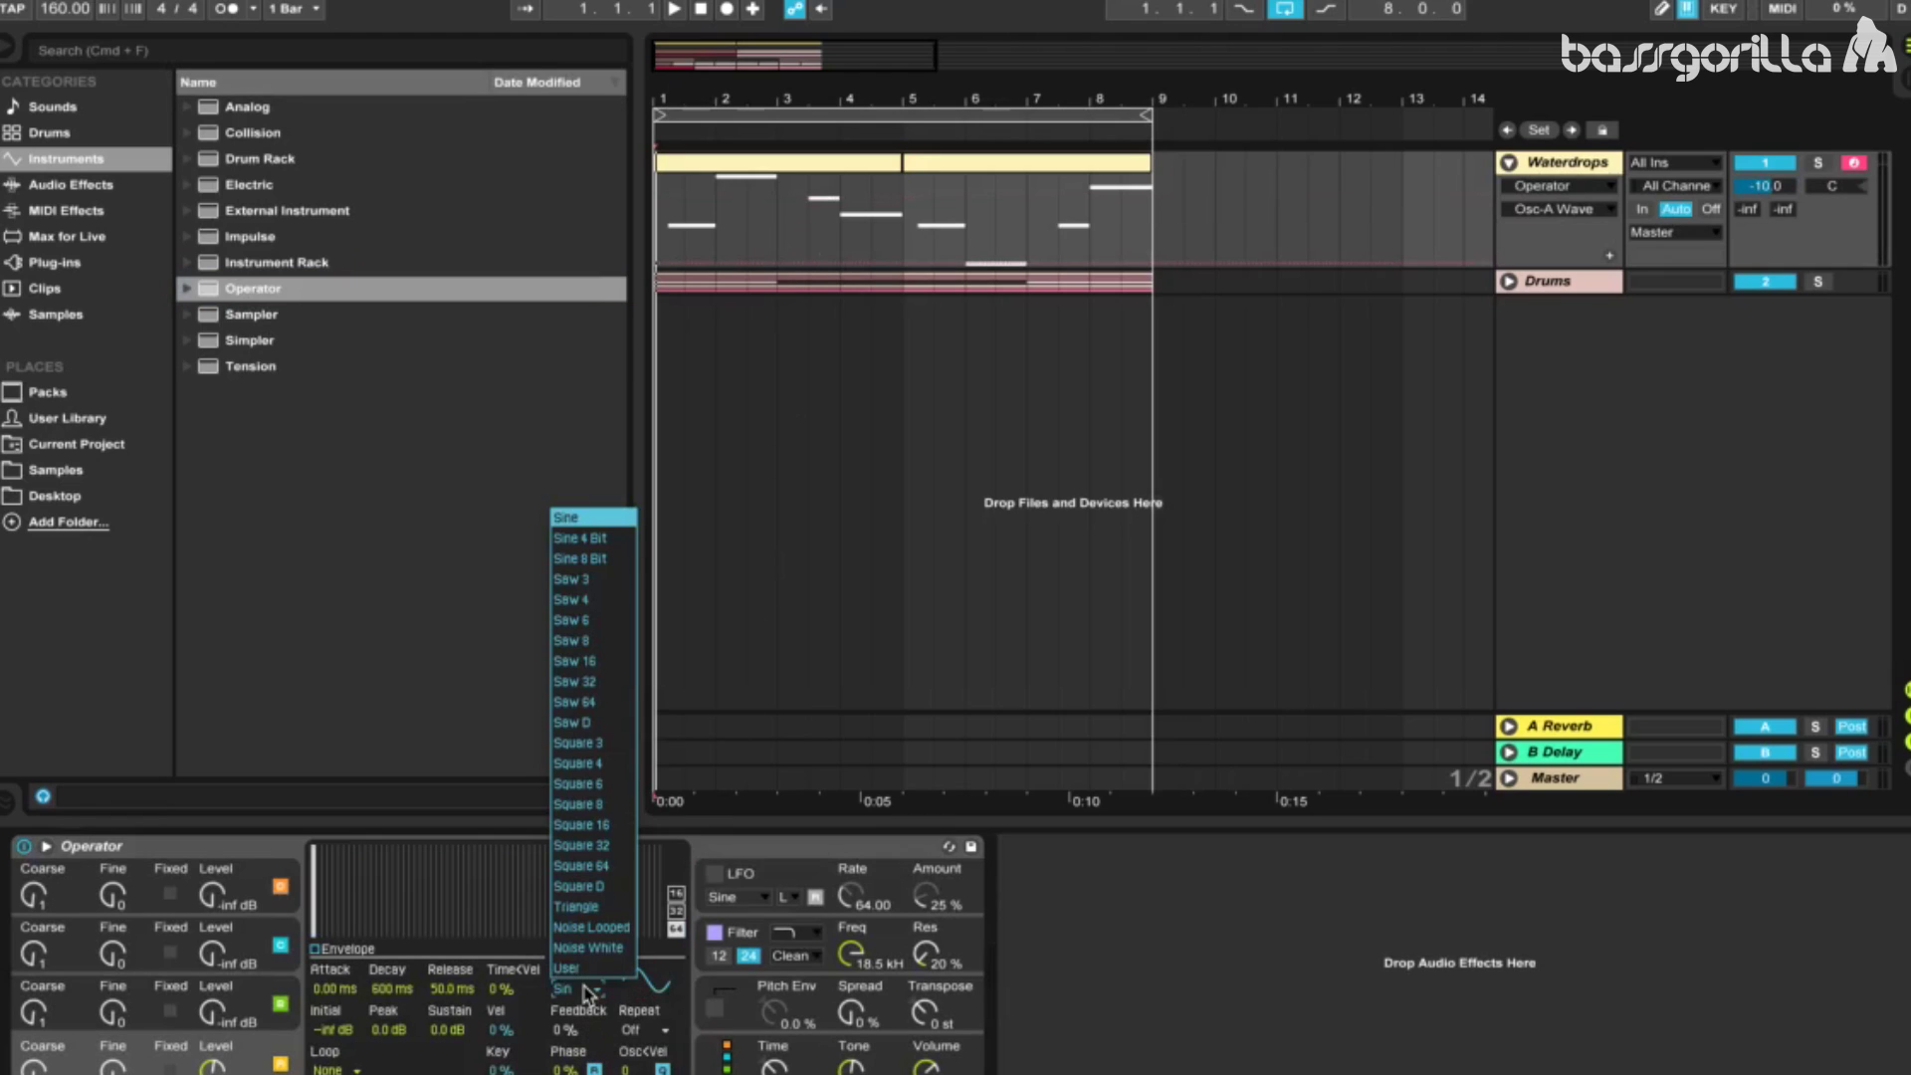
left_click(593, 892)
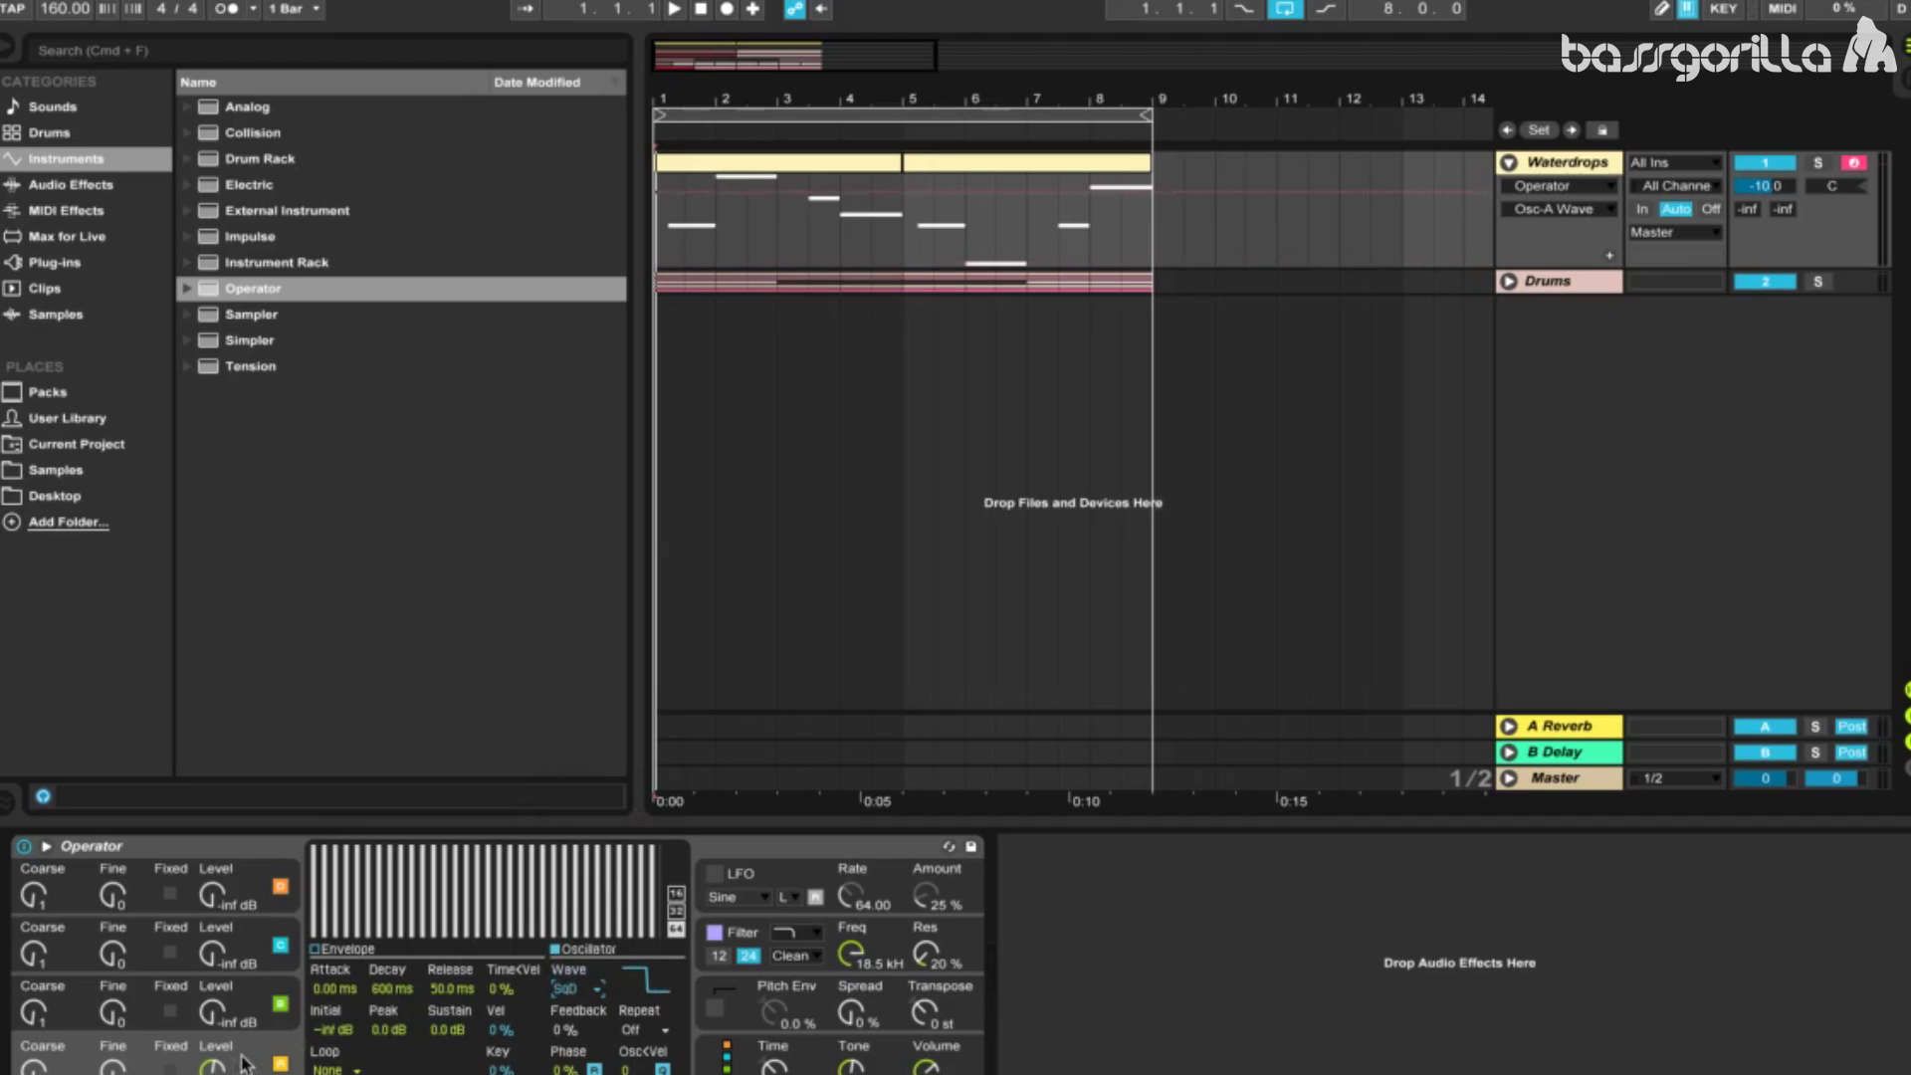
left_click(212, 1066)
left_click_drag(440, 988, 440, 1035)
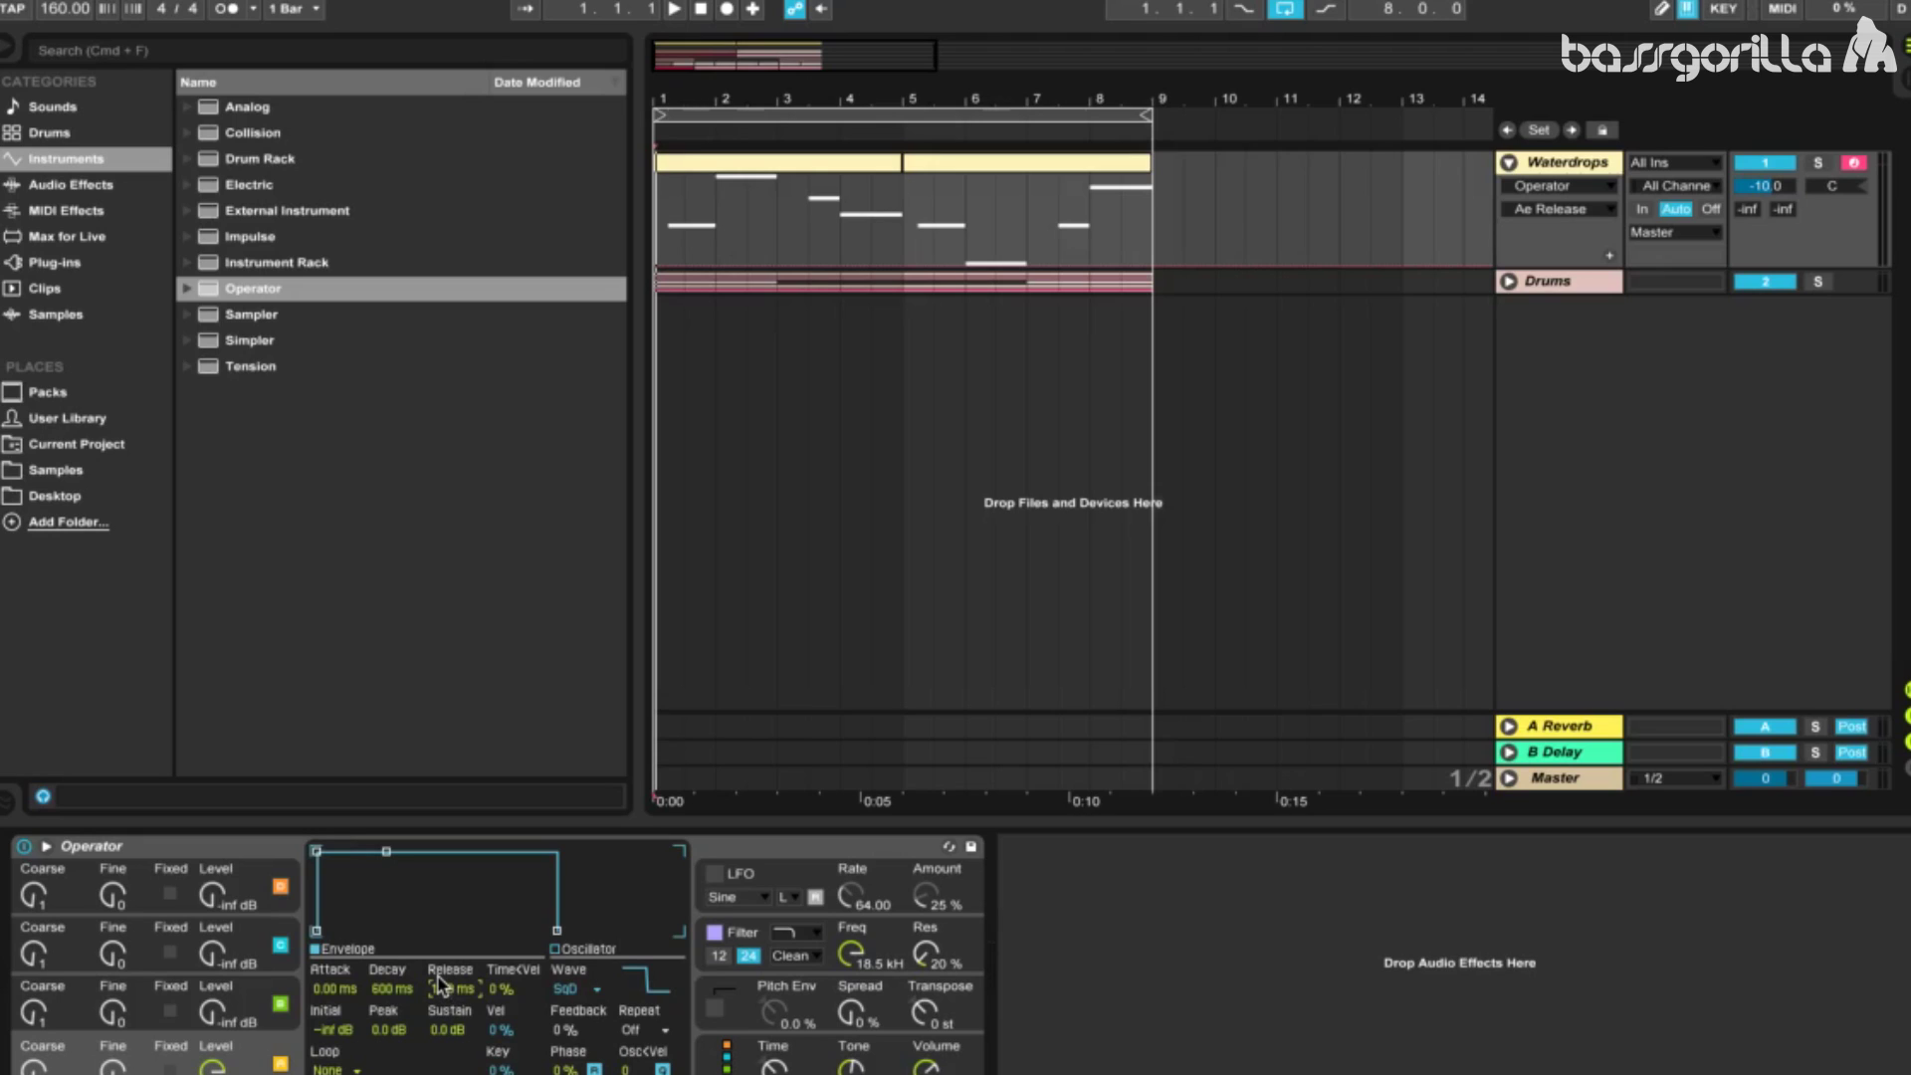
Enable Operator's pitch envelope at 100 % amount and set Spread to 100 %
left_click(733, 1008)
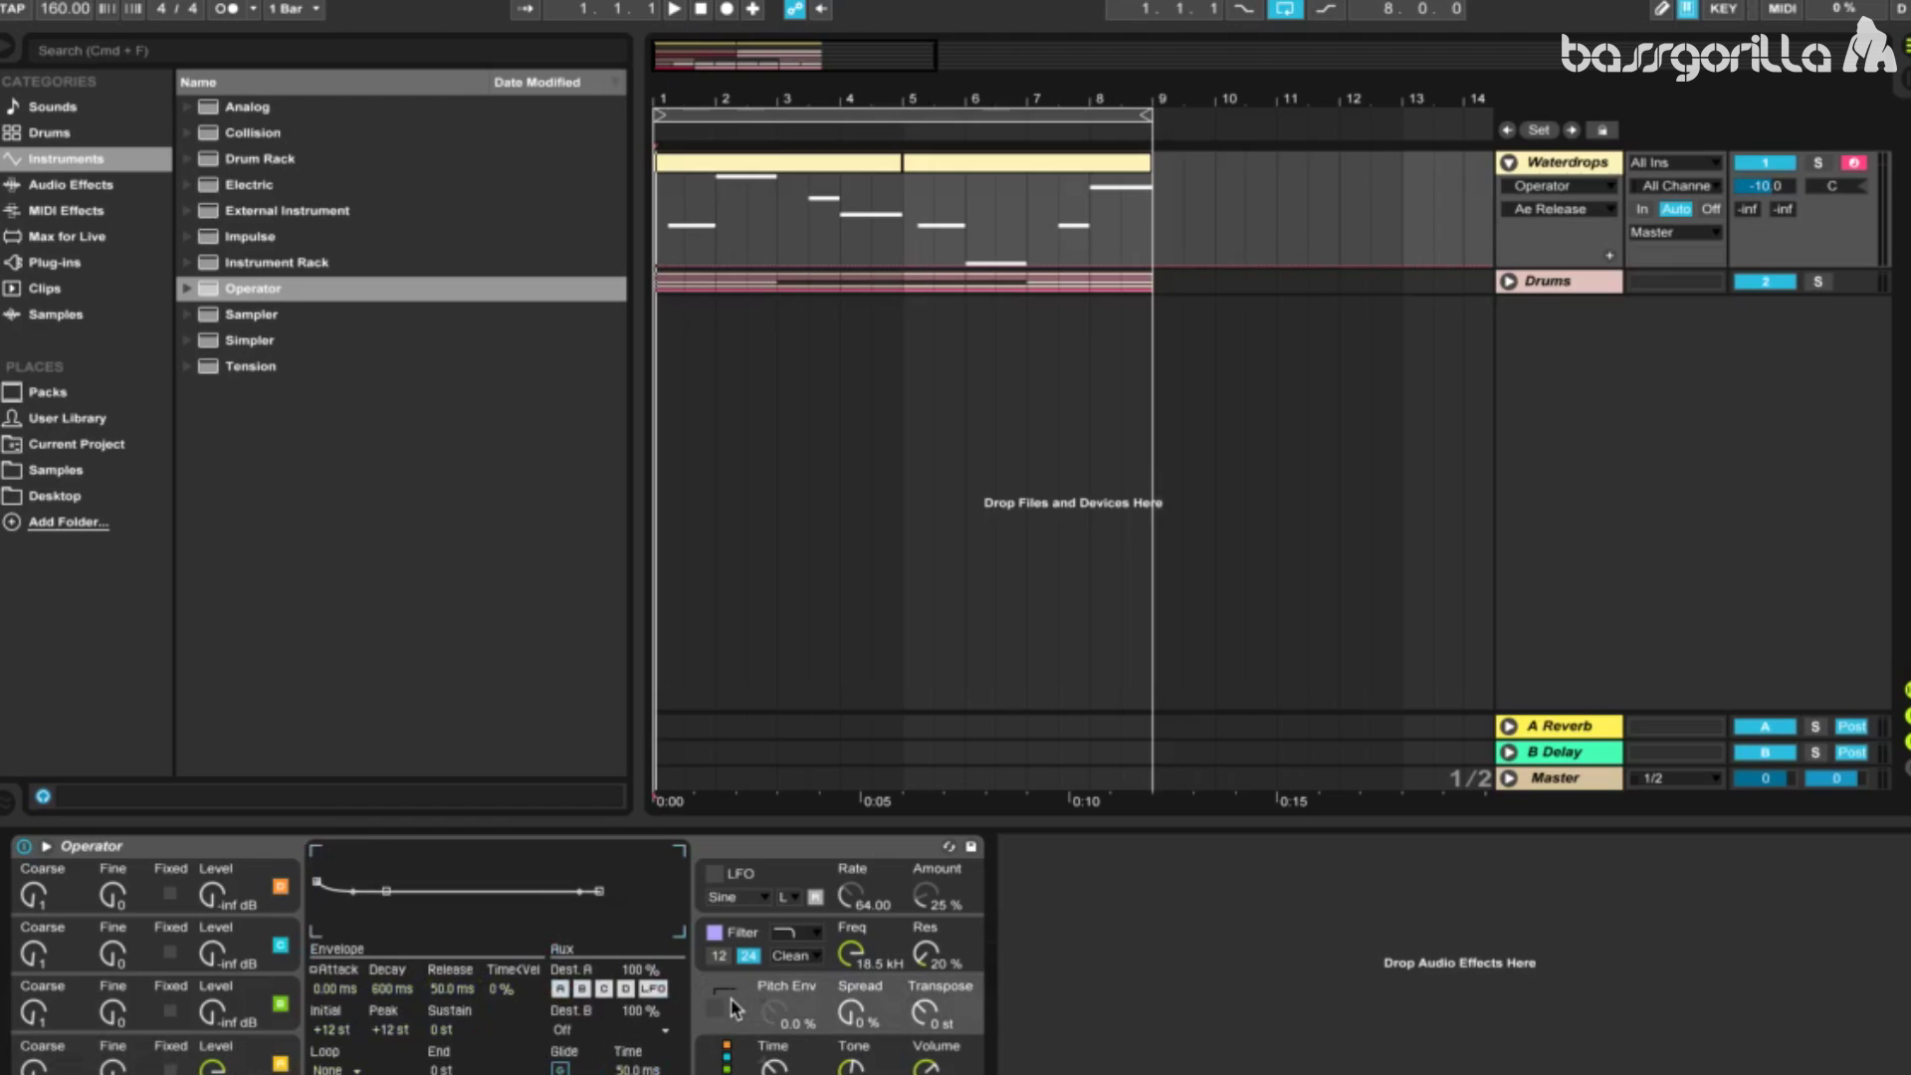
left_click(716, 1007)
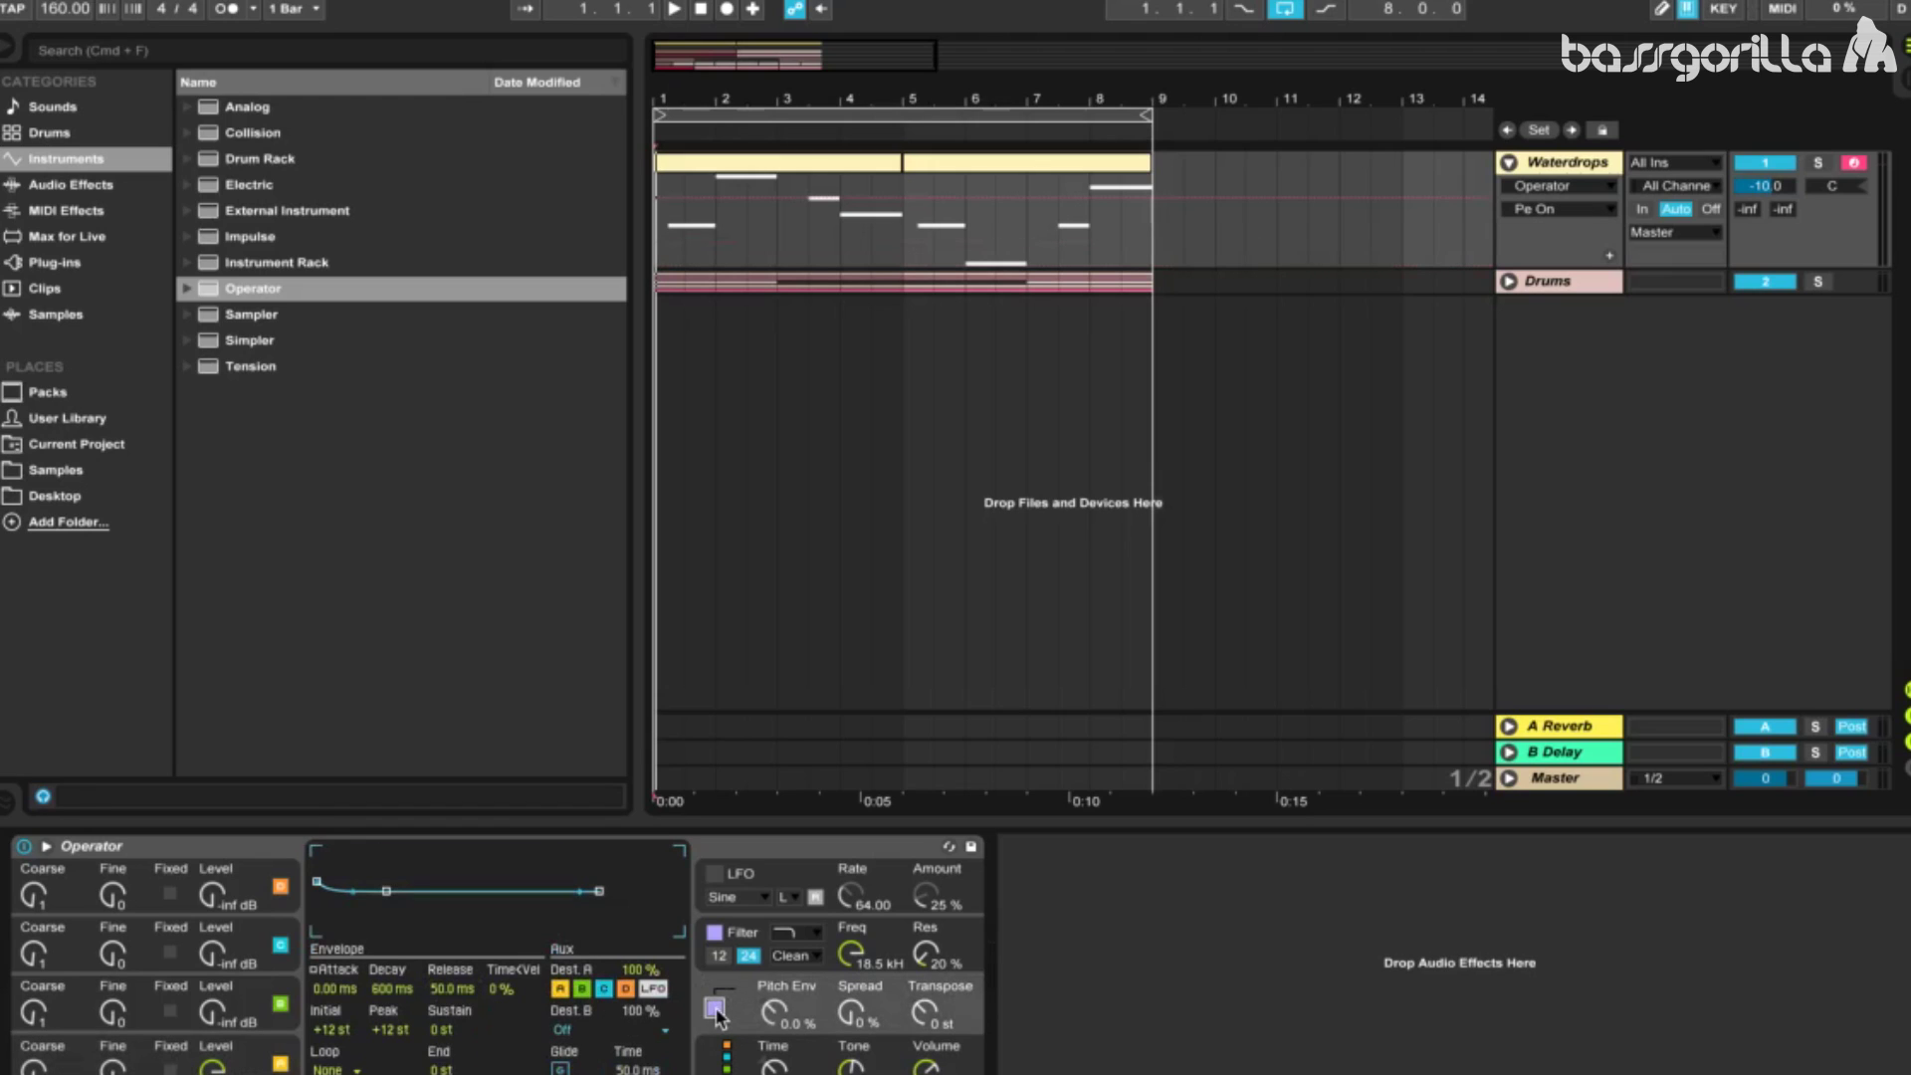
left_click(776, 1012)
left_click_drag(775, 1011, 776, 961)
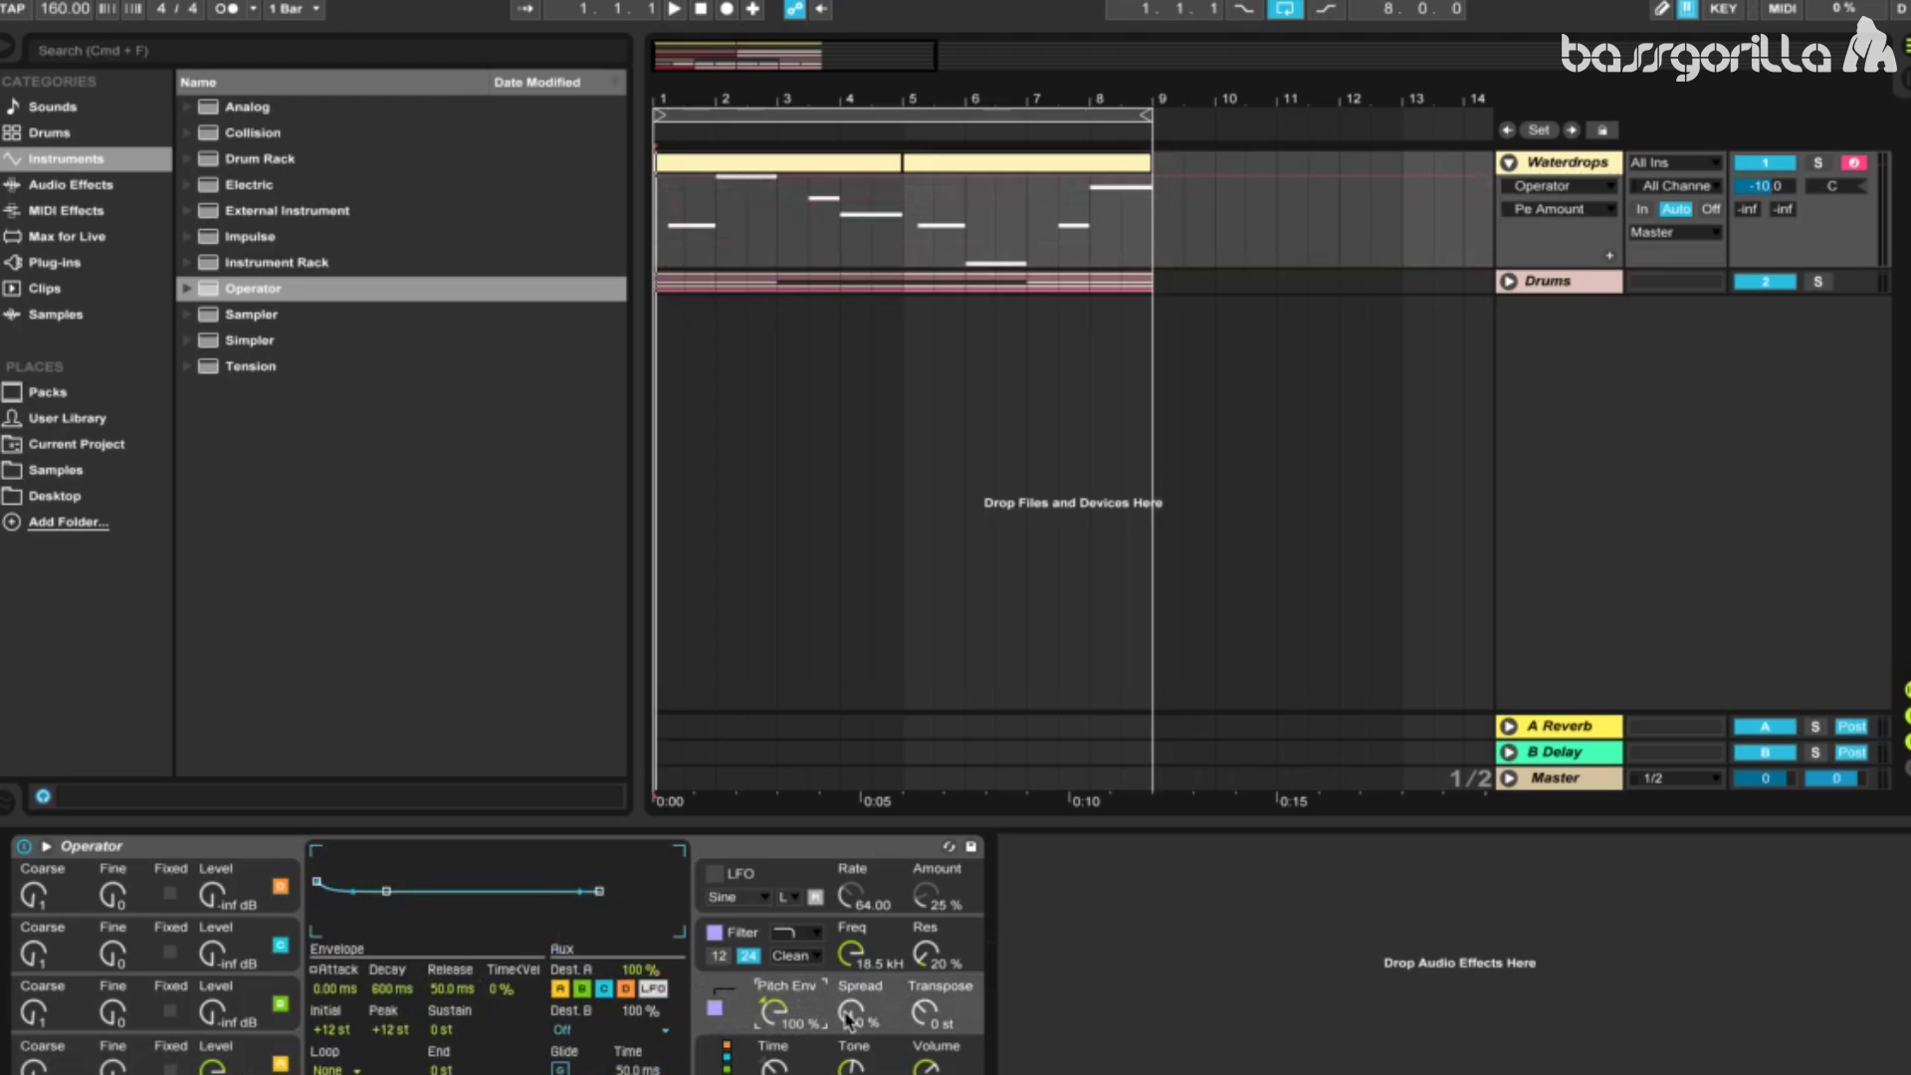
left_click_drag(848, 1016, 924, 1004)
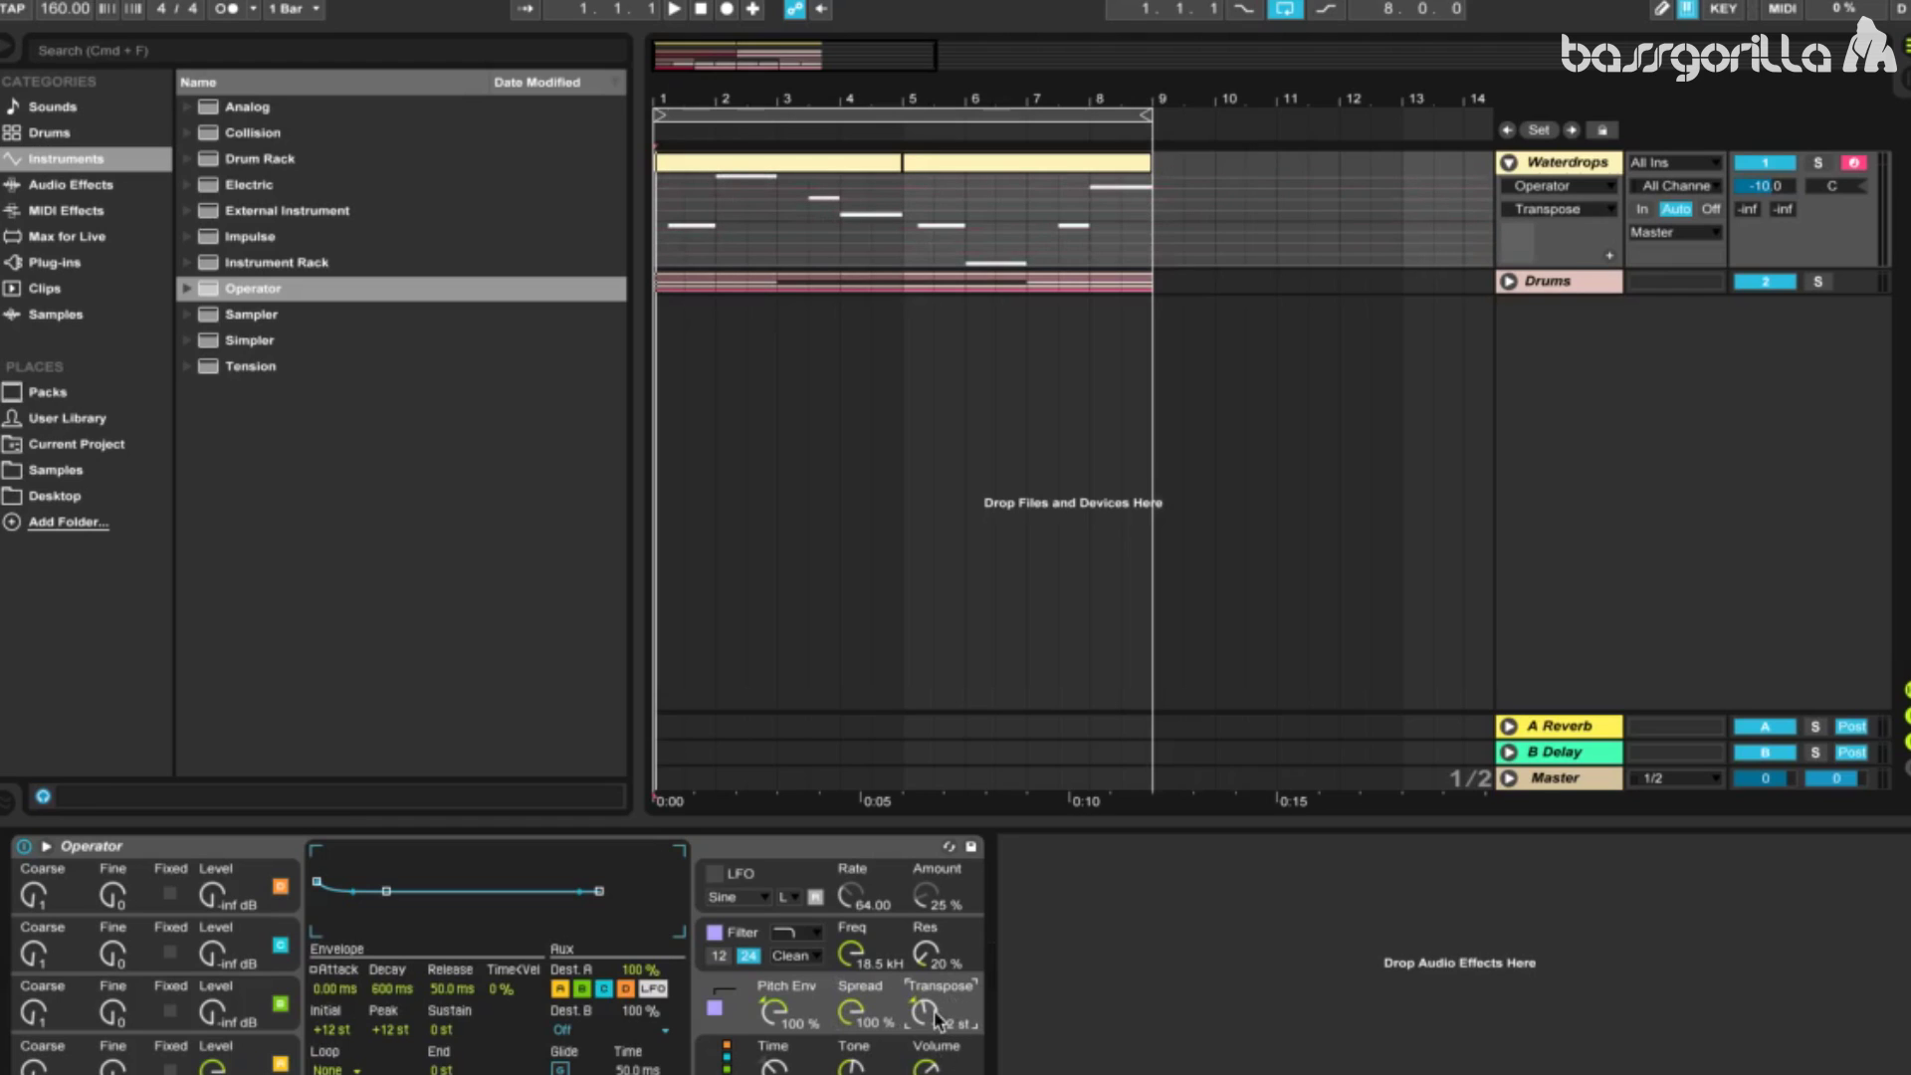
Set the pitch envelope's initial pitch to +48 st and its attack to about 14 ms
left_click(329, 1029)
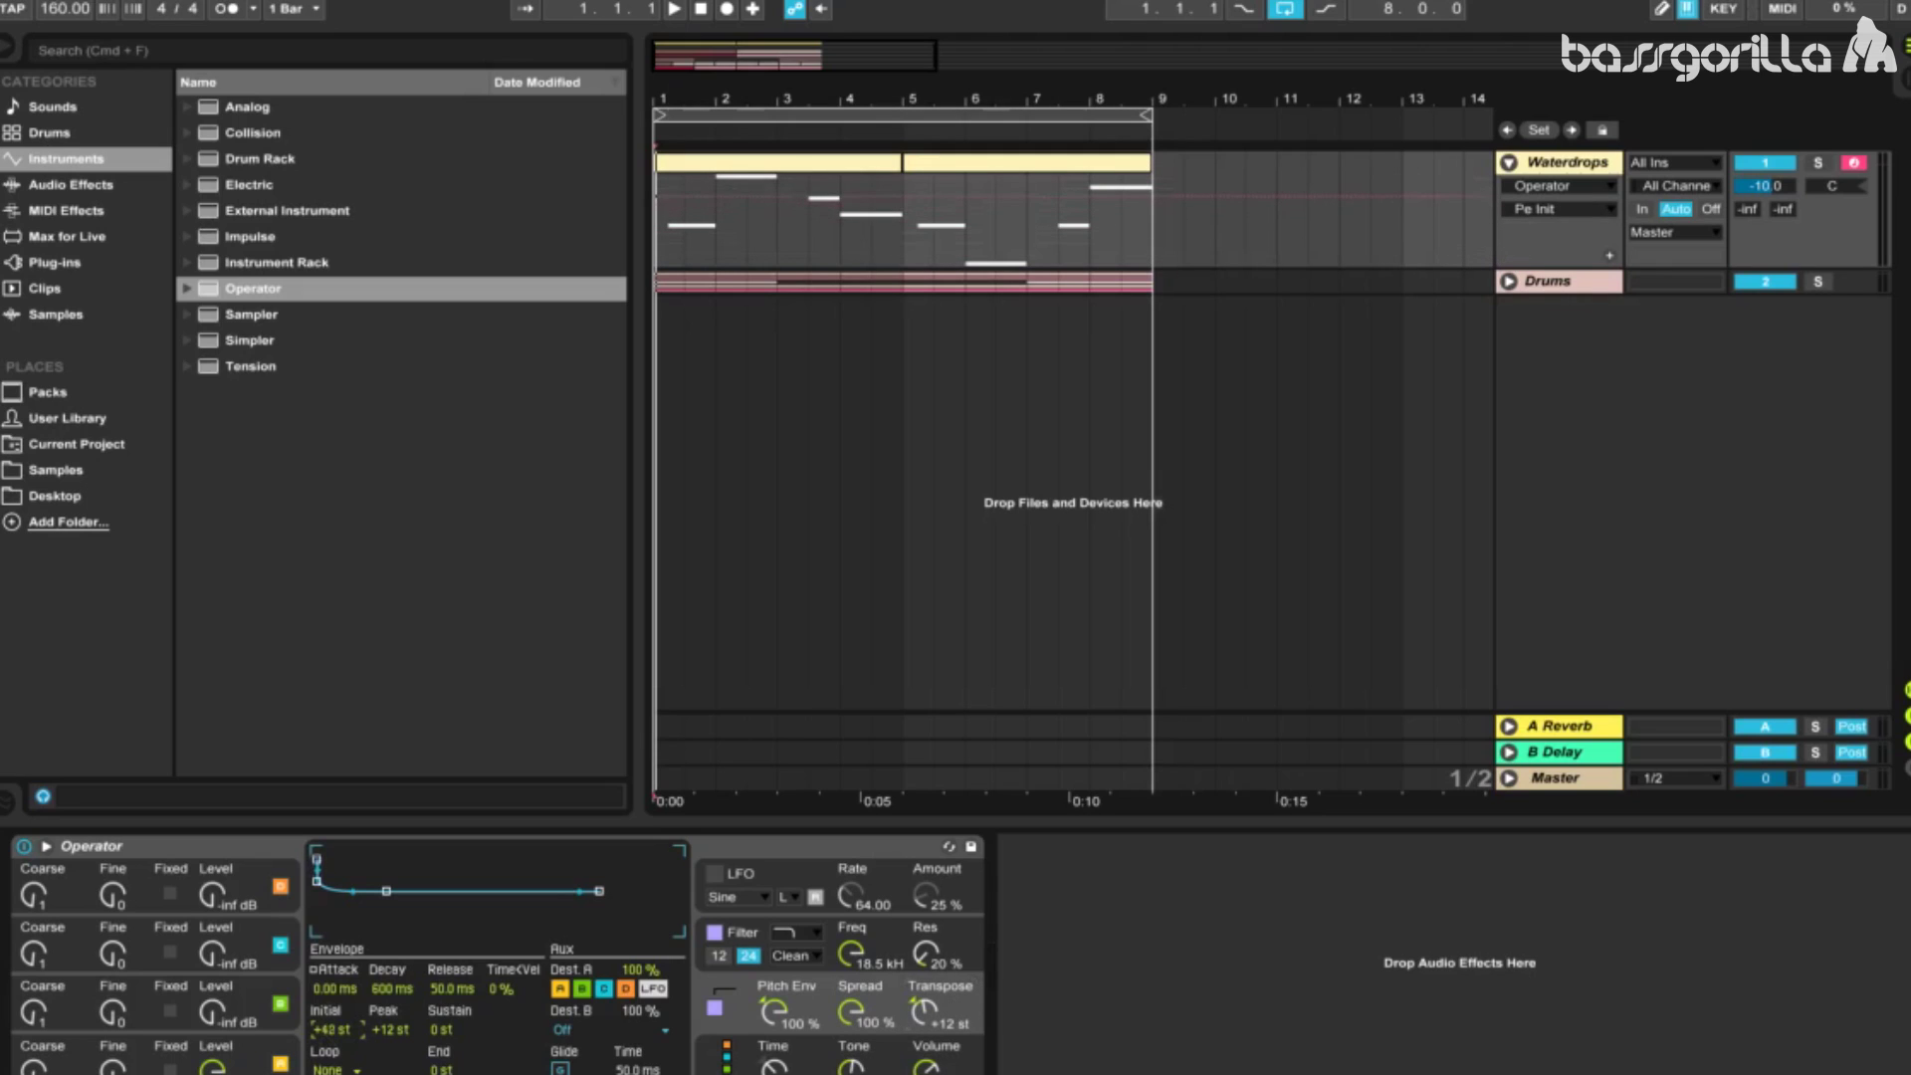
left_click_drag(329, 1029, 338, 1041)
left_click_drag(329, 990, 329, 960)
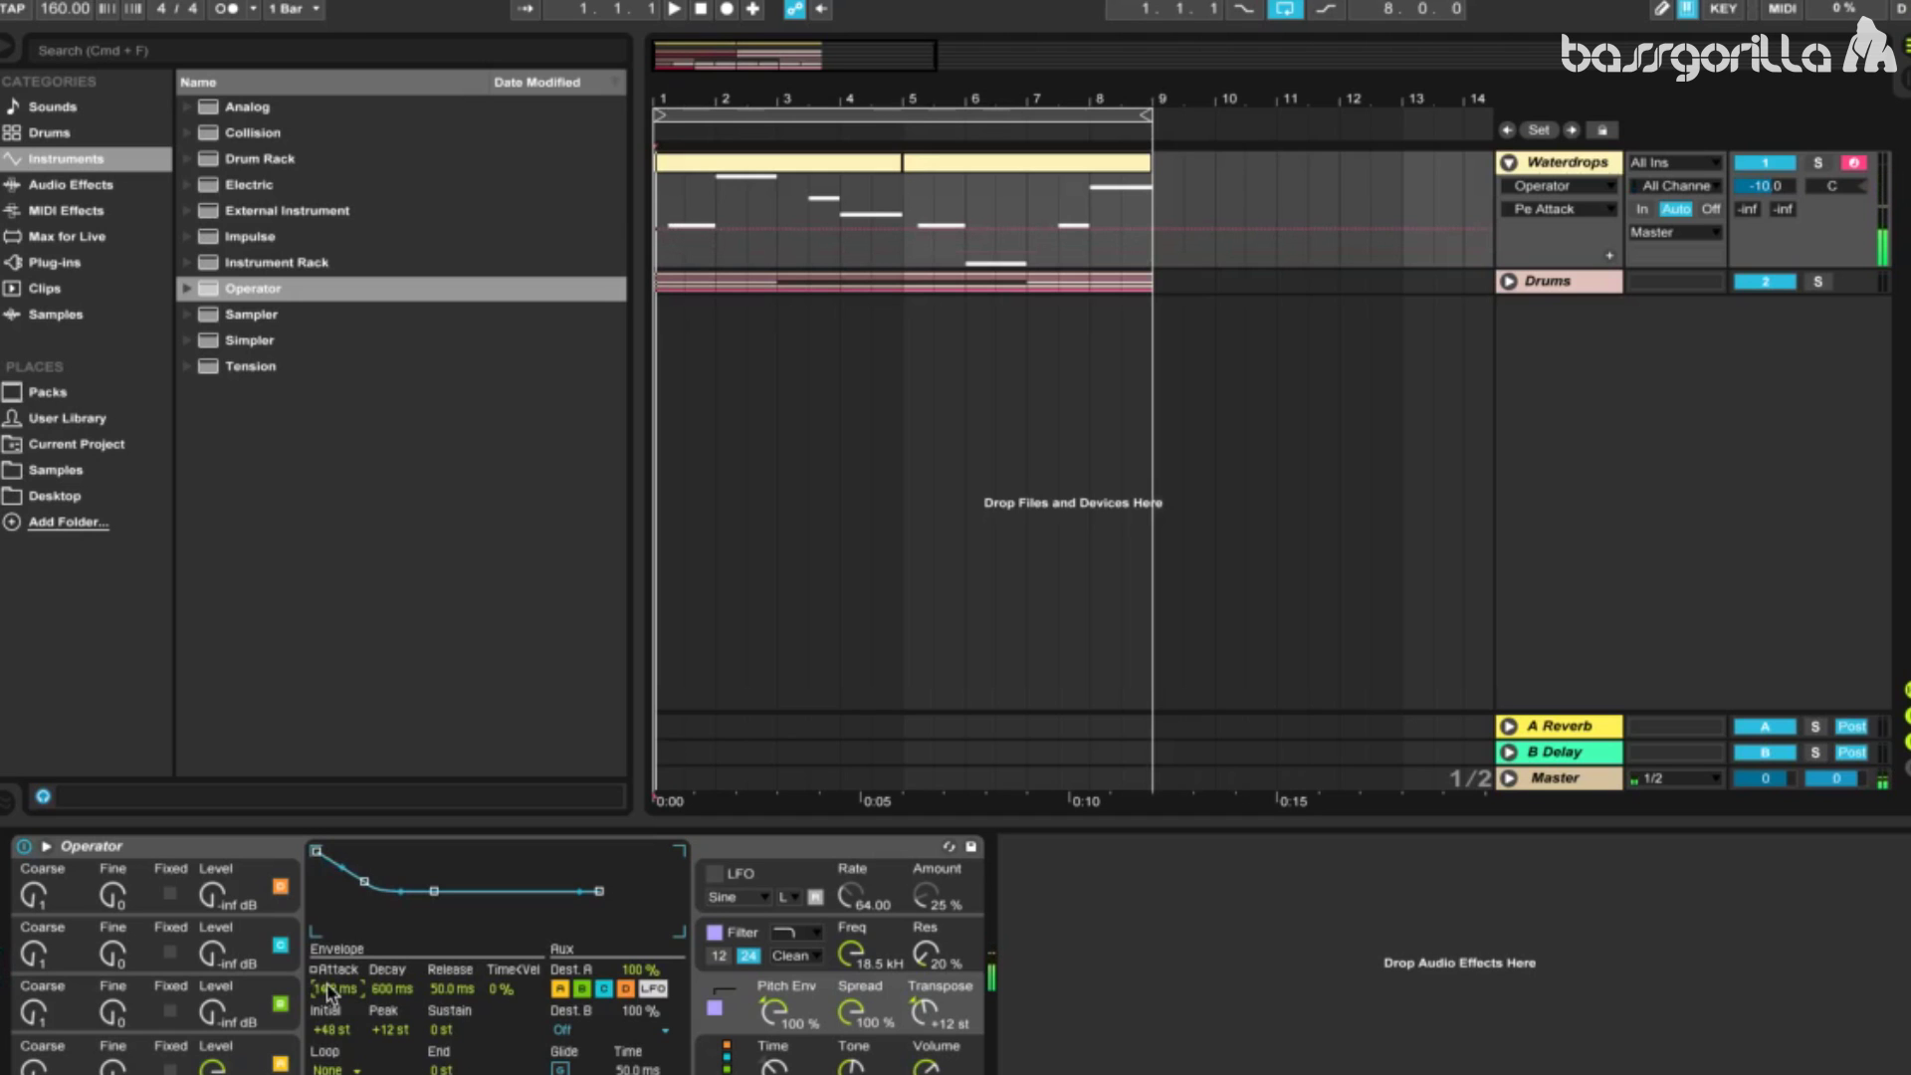
Turn Operator's output volume down to about -12 dB
left_click(975, 1039)
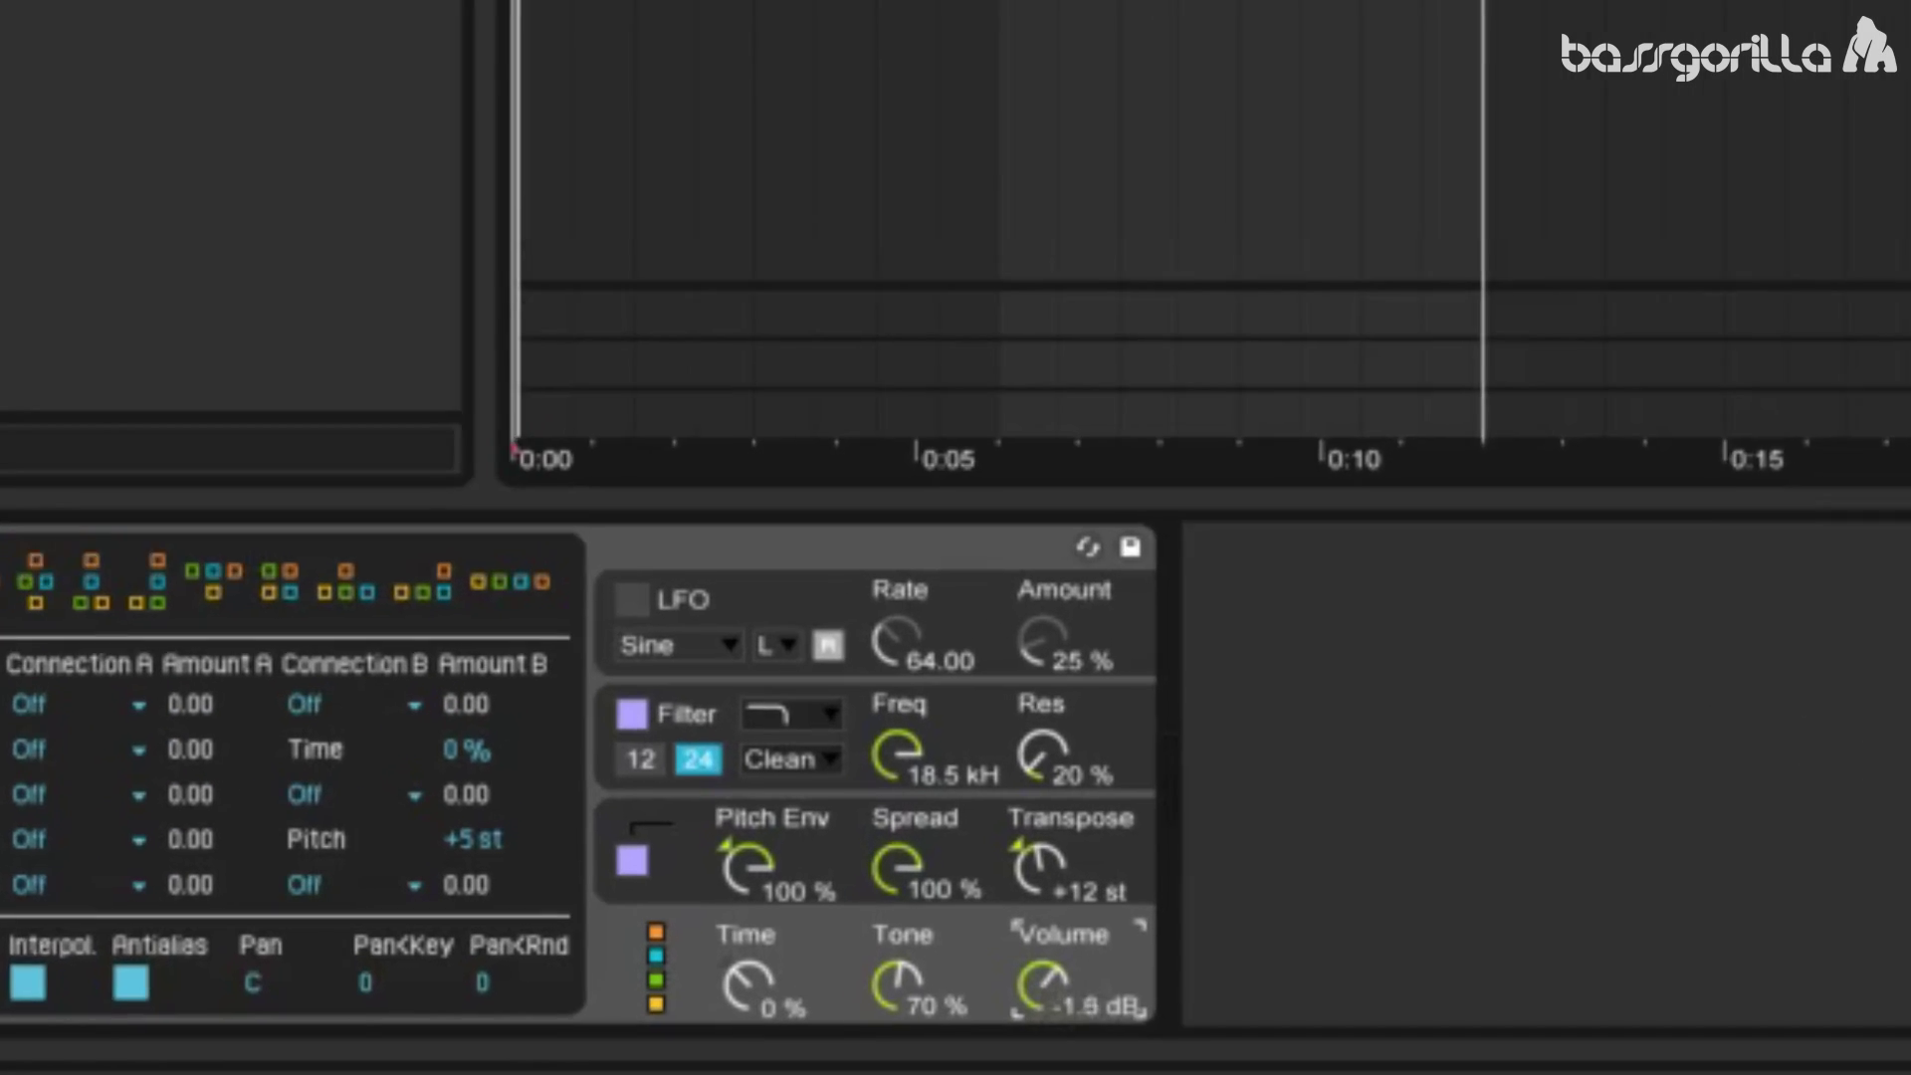
left_click_drag(926, 1068, 925, 1073)
left_click_drag(1100, 936, 1100, 952)
Shorten the pitch envelope decay to 189 ms, with a -24 st peak and +24 st sustain
left_click(672, 776)
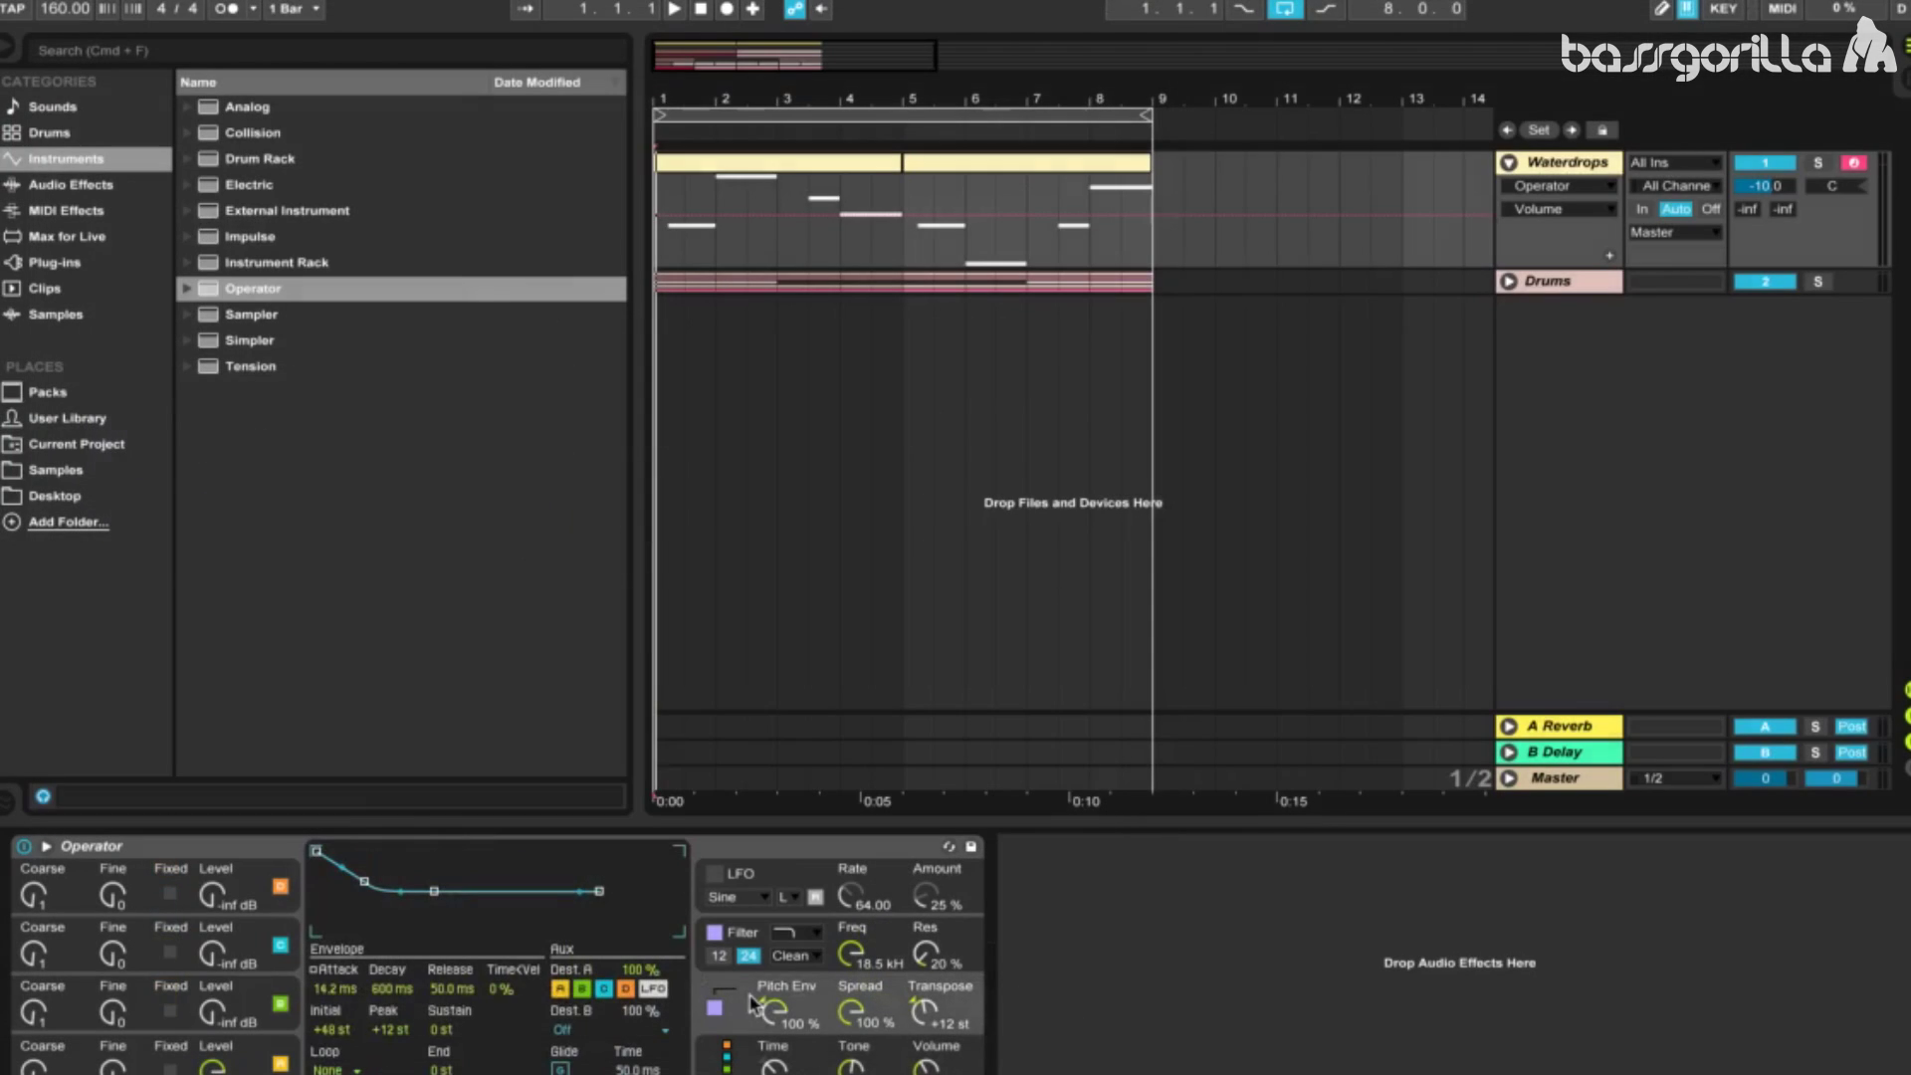
left_click_drag(391, 988, 392, 1000)
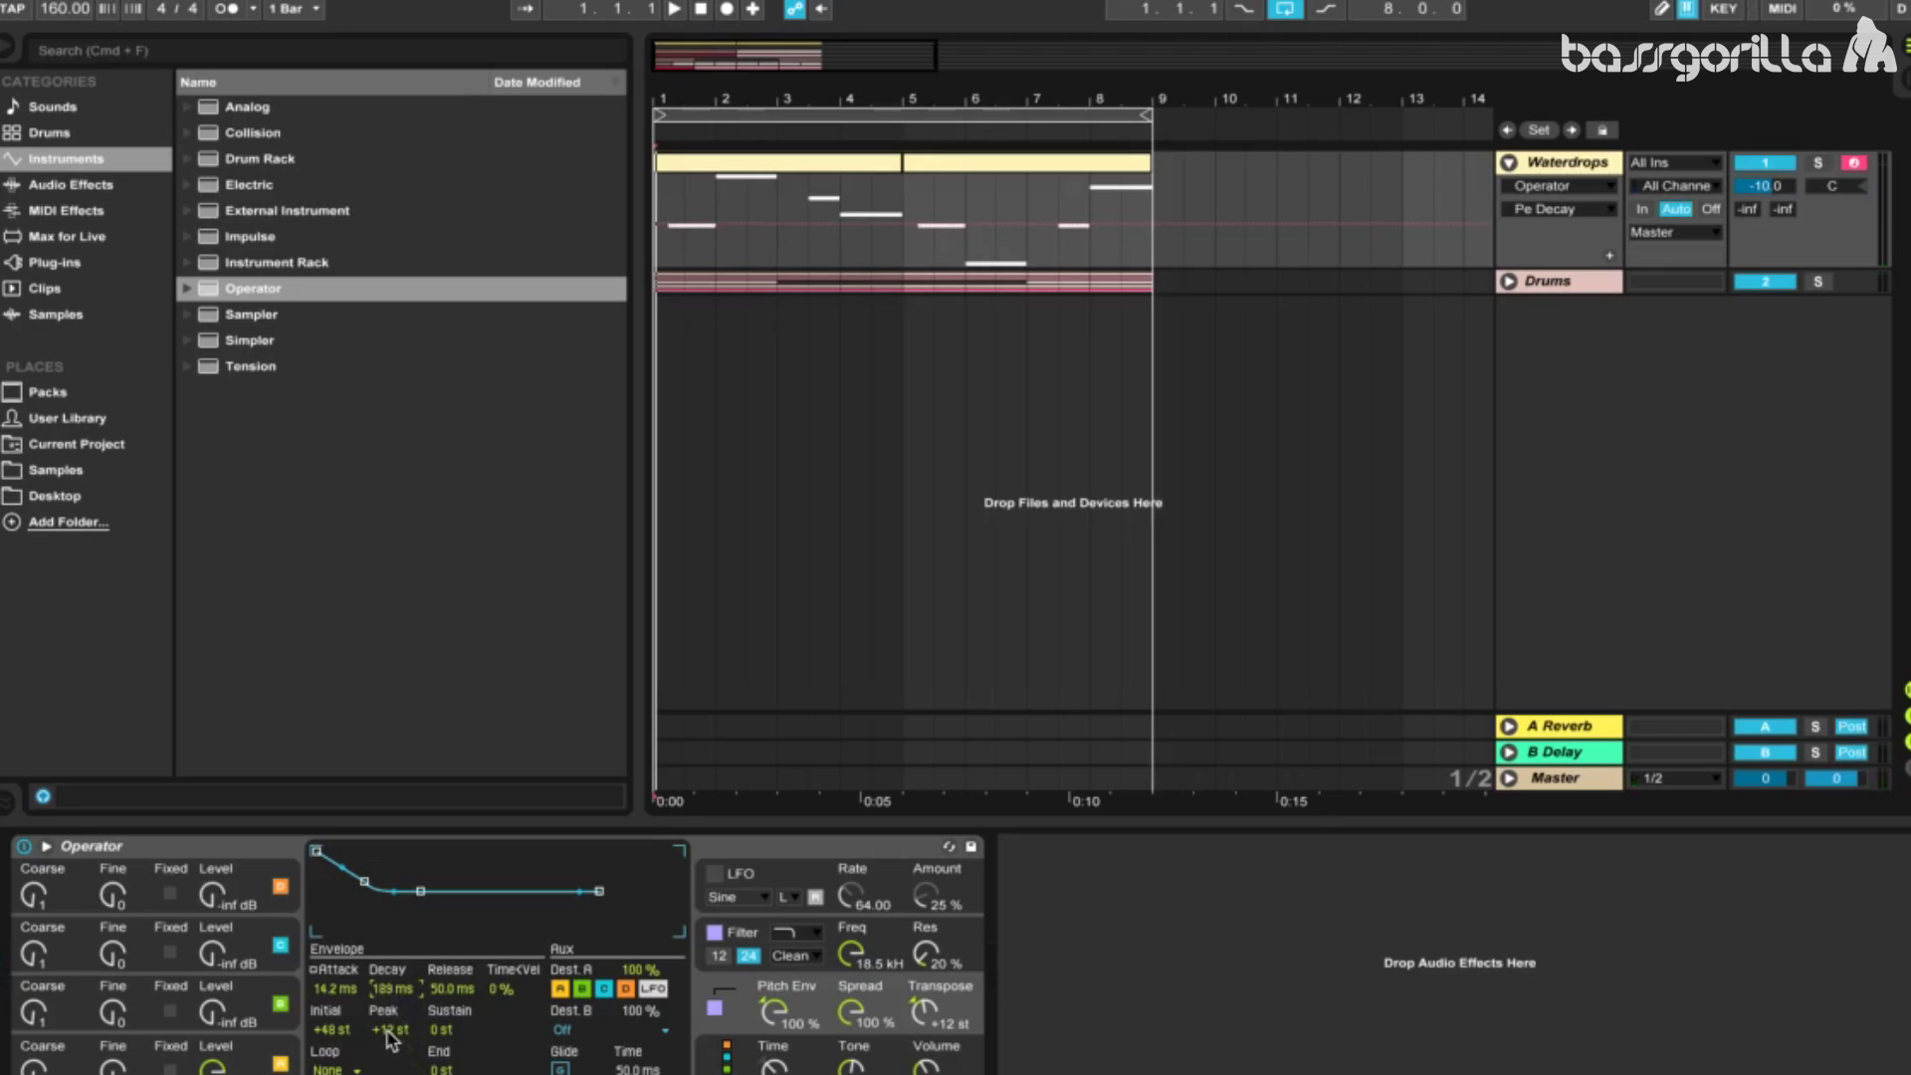
mouse_move(387, 1032)
left_mouse_down()
mouse_move(387, 1061)
mouse_move(389, 1039)
left_mouse_up()
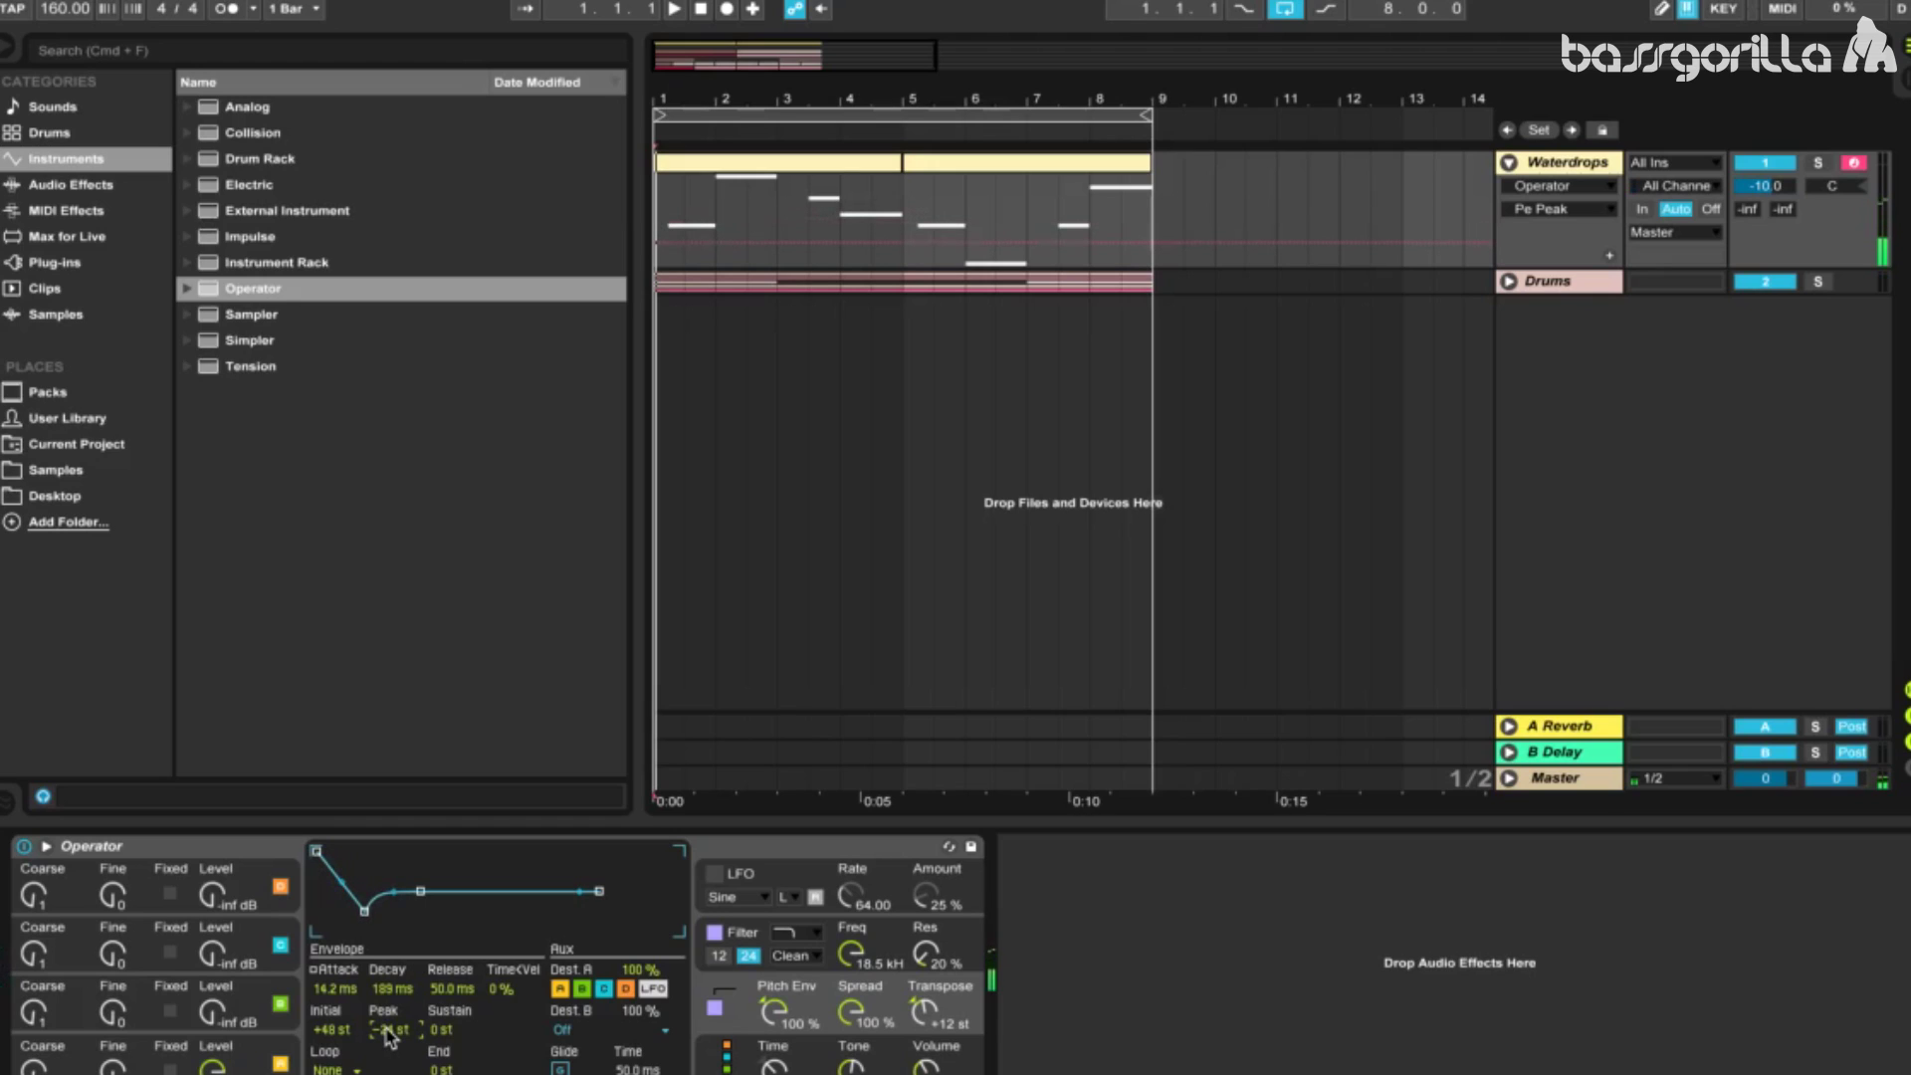
left_click(440, 1035)
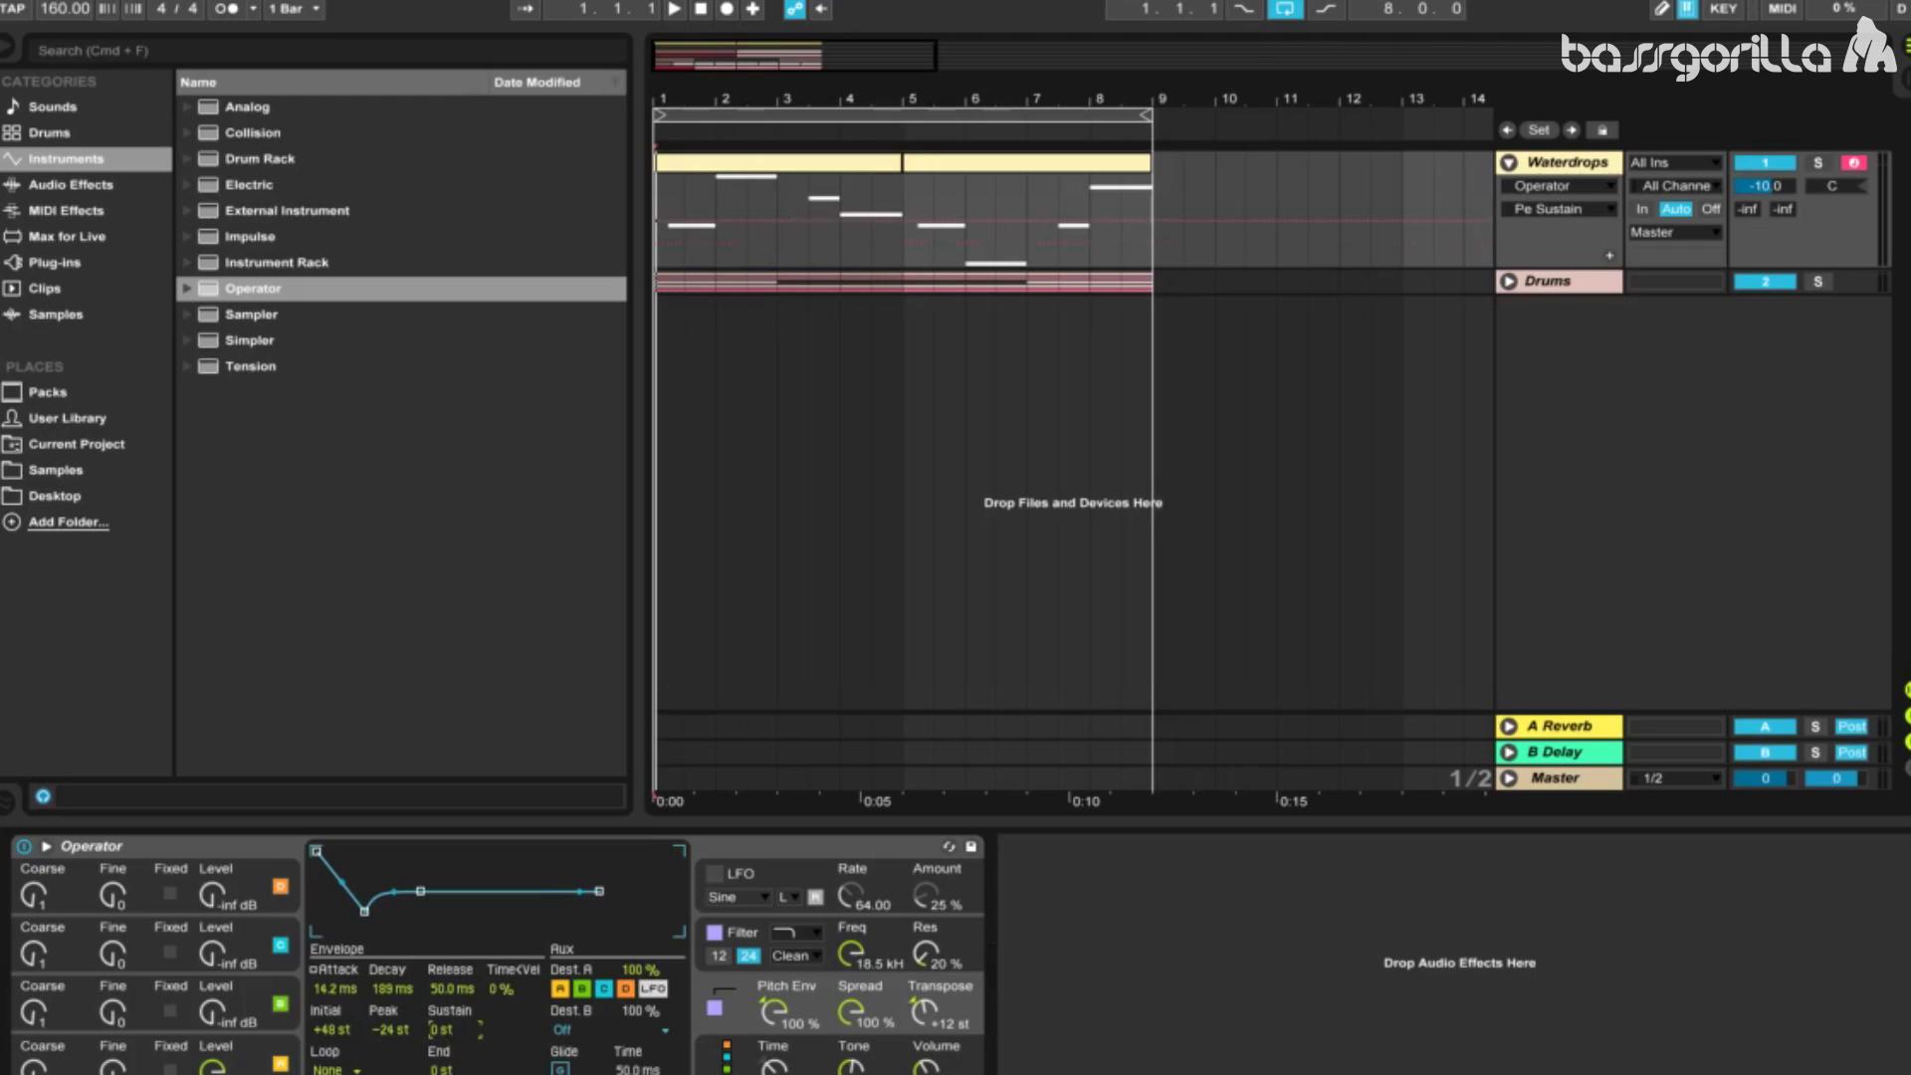
left_click_drag(440, 1036, 440, 991)
Set the pitch envelope slopes to attack -100 %, decay 29 % and release 30 %
mouse_move(348, 889)
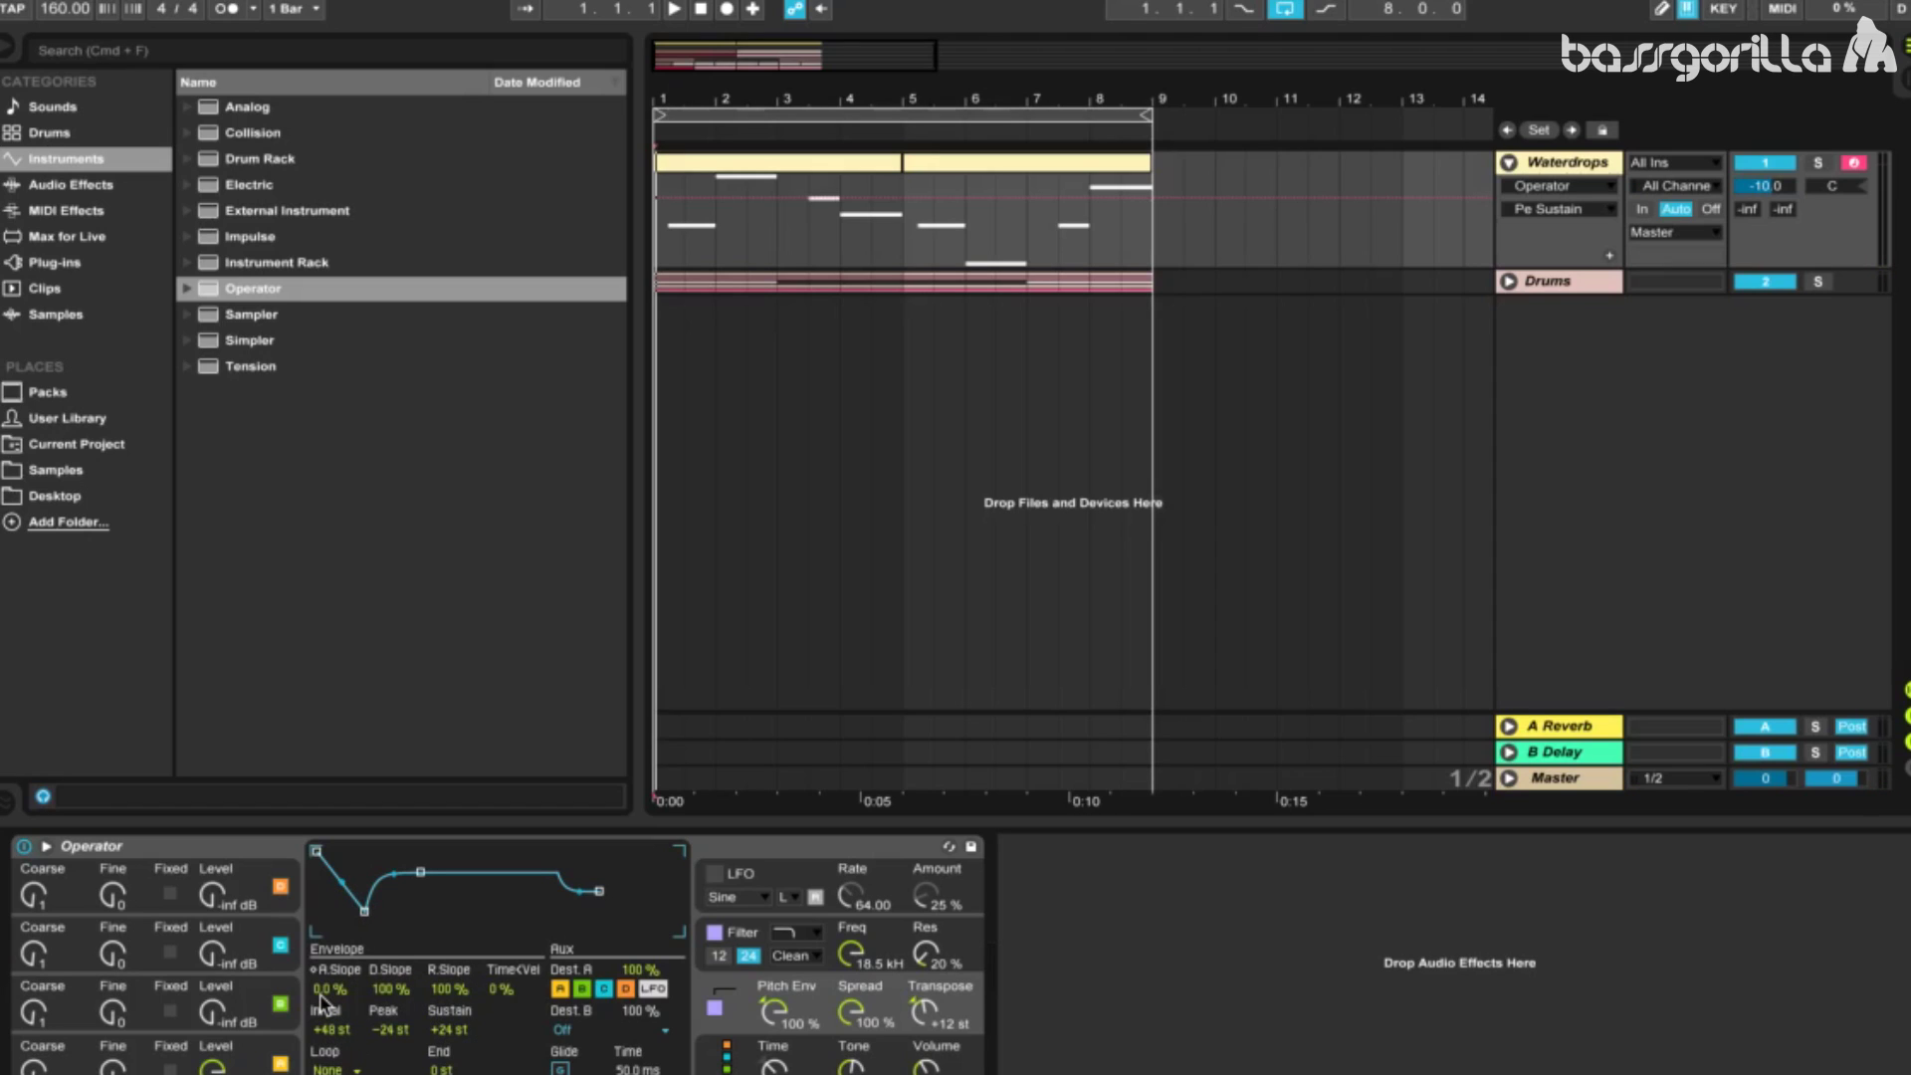
left_click_drag(320, 994, 320, 1019)
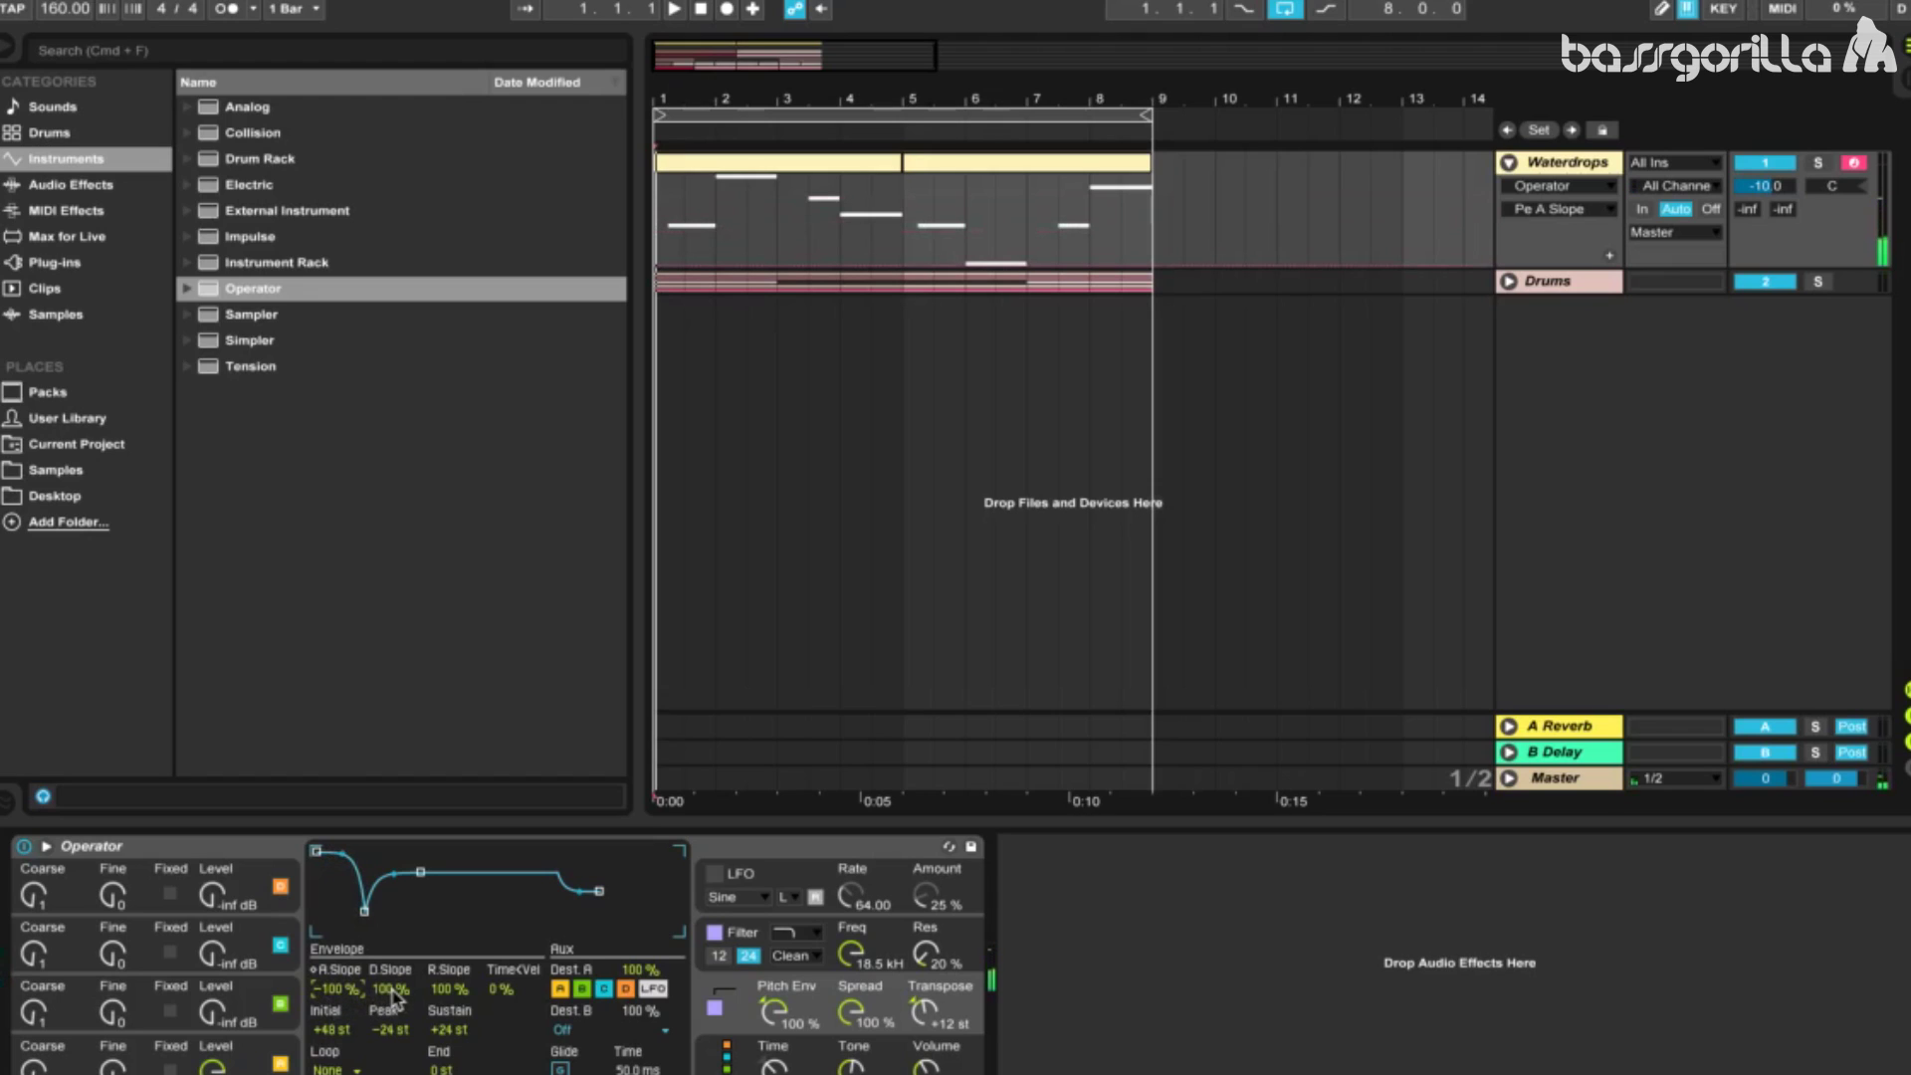
left_click_drag(395, 996, 386, 994)
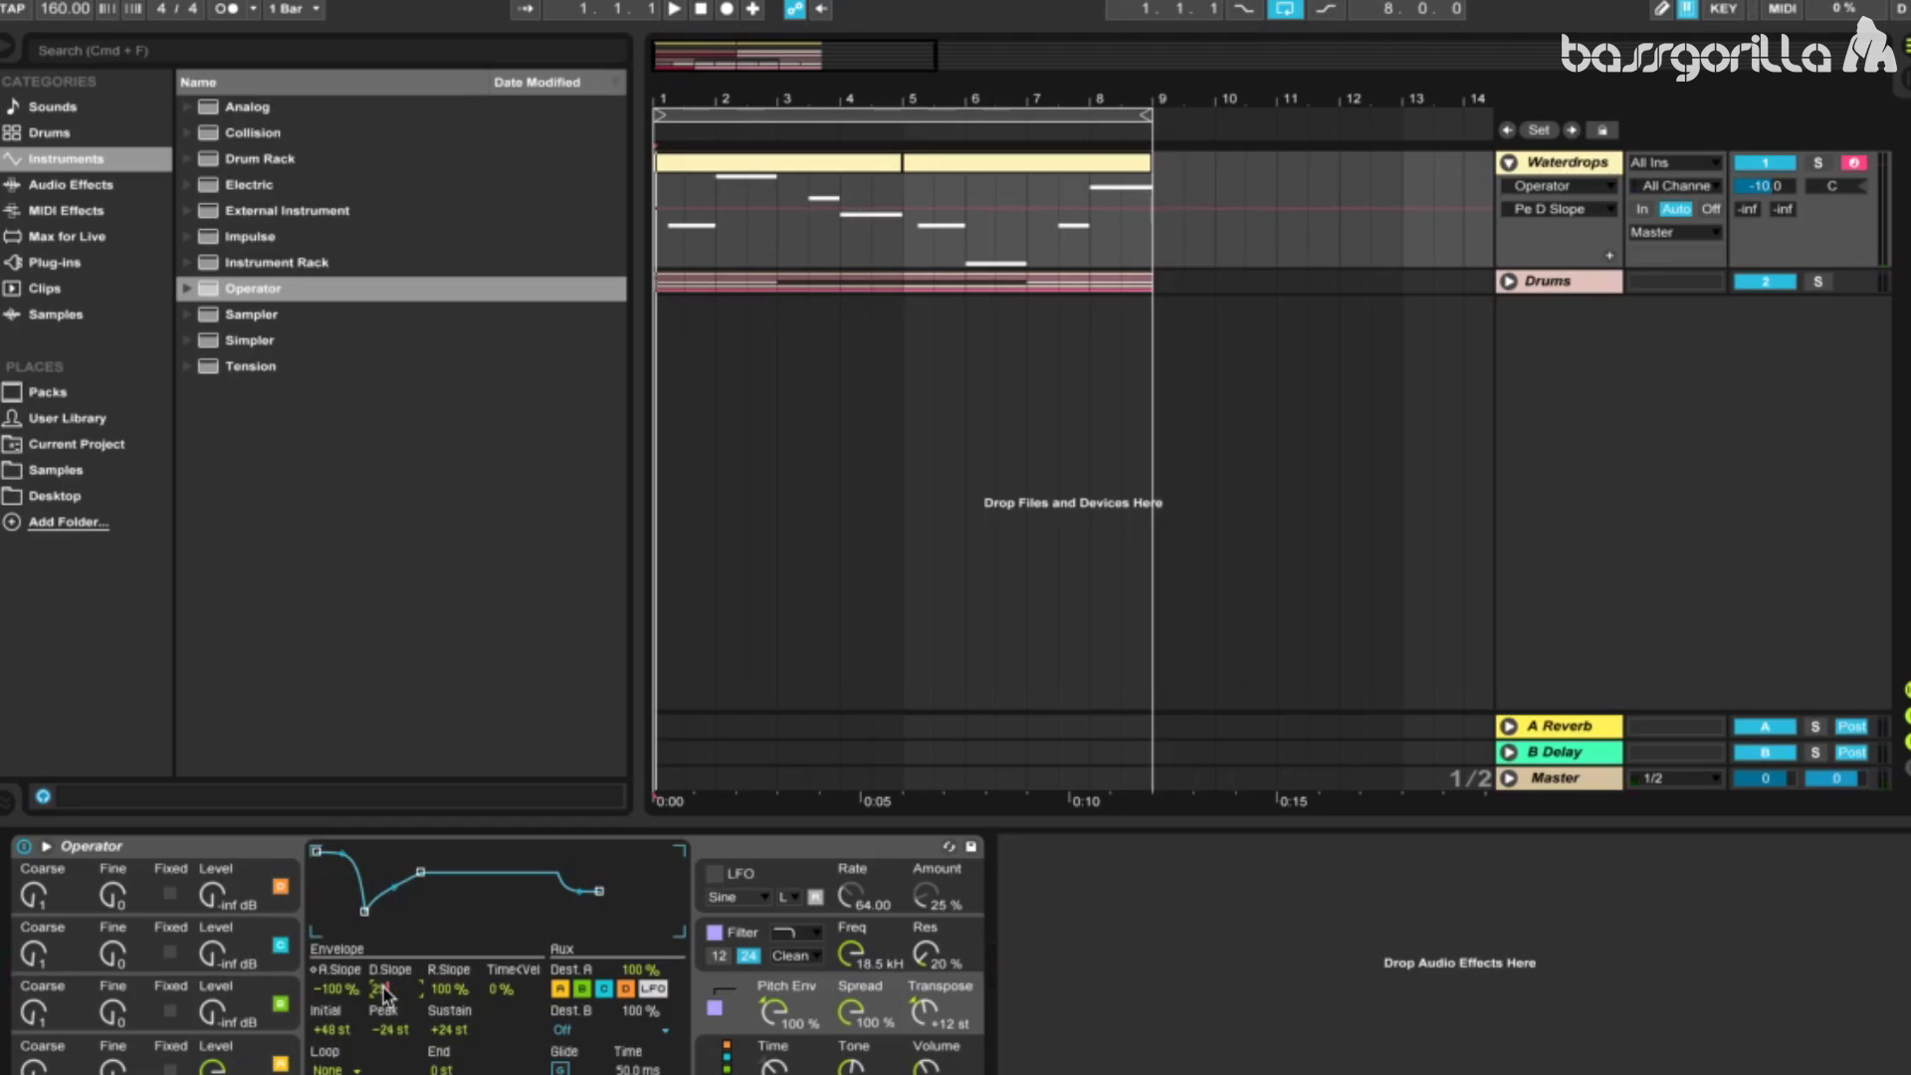
left_click(454, 994)
left_click_drag(454, 993, 454, 1031)
Add a Vocoder after Operator and raise its depth to 200 %
left_click(90, 187)
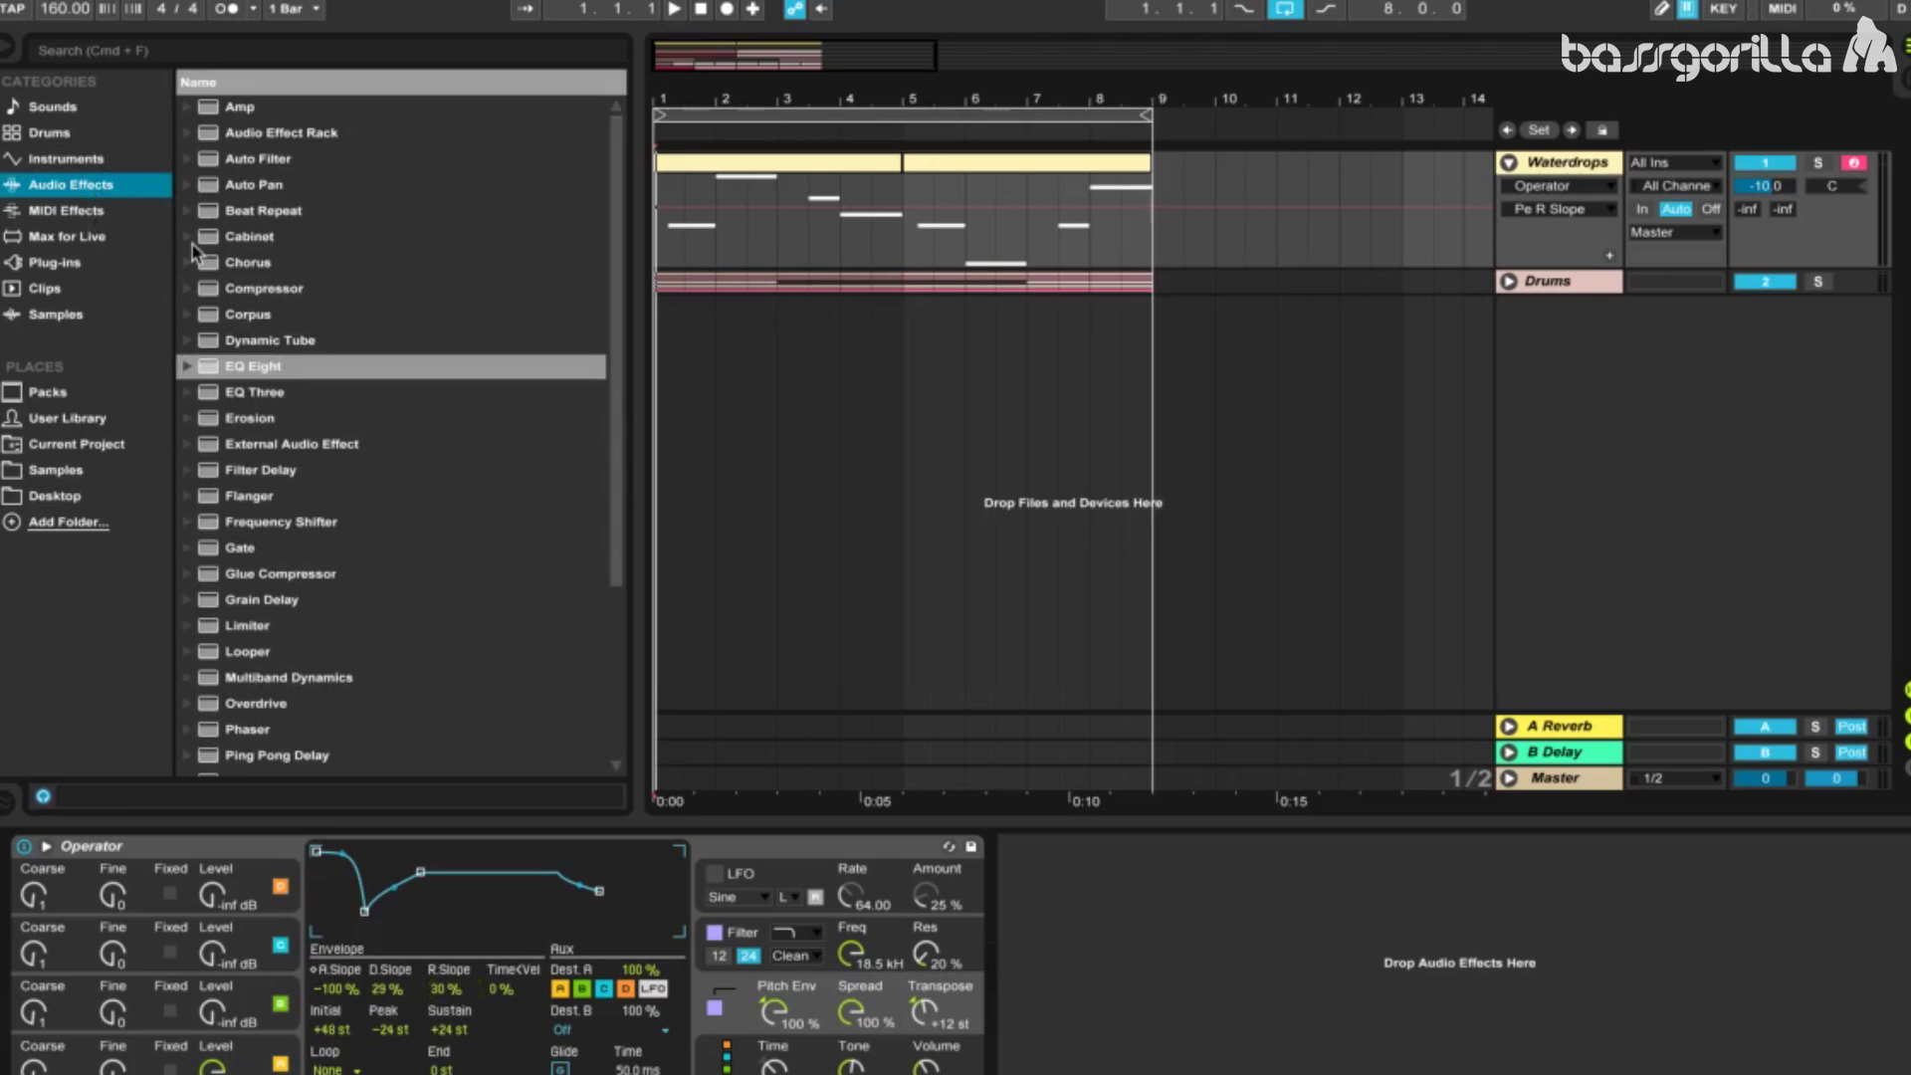
scroll(244, 410, "down", 5)
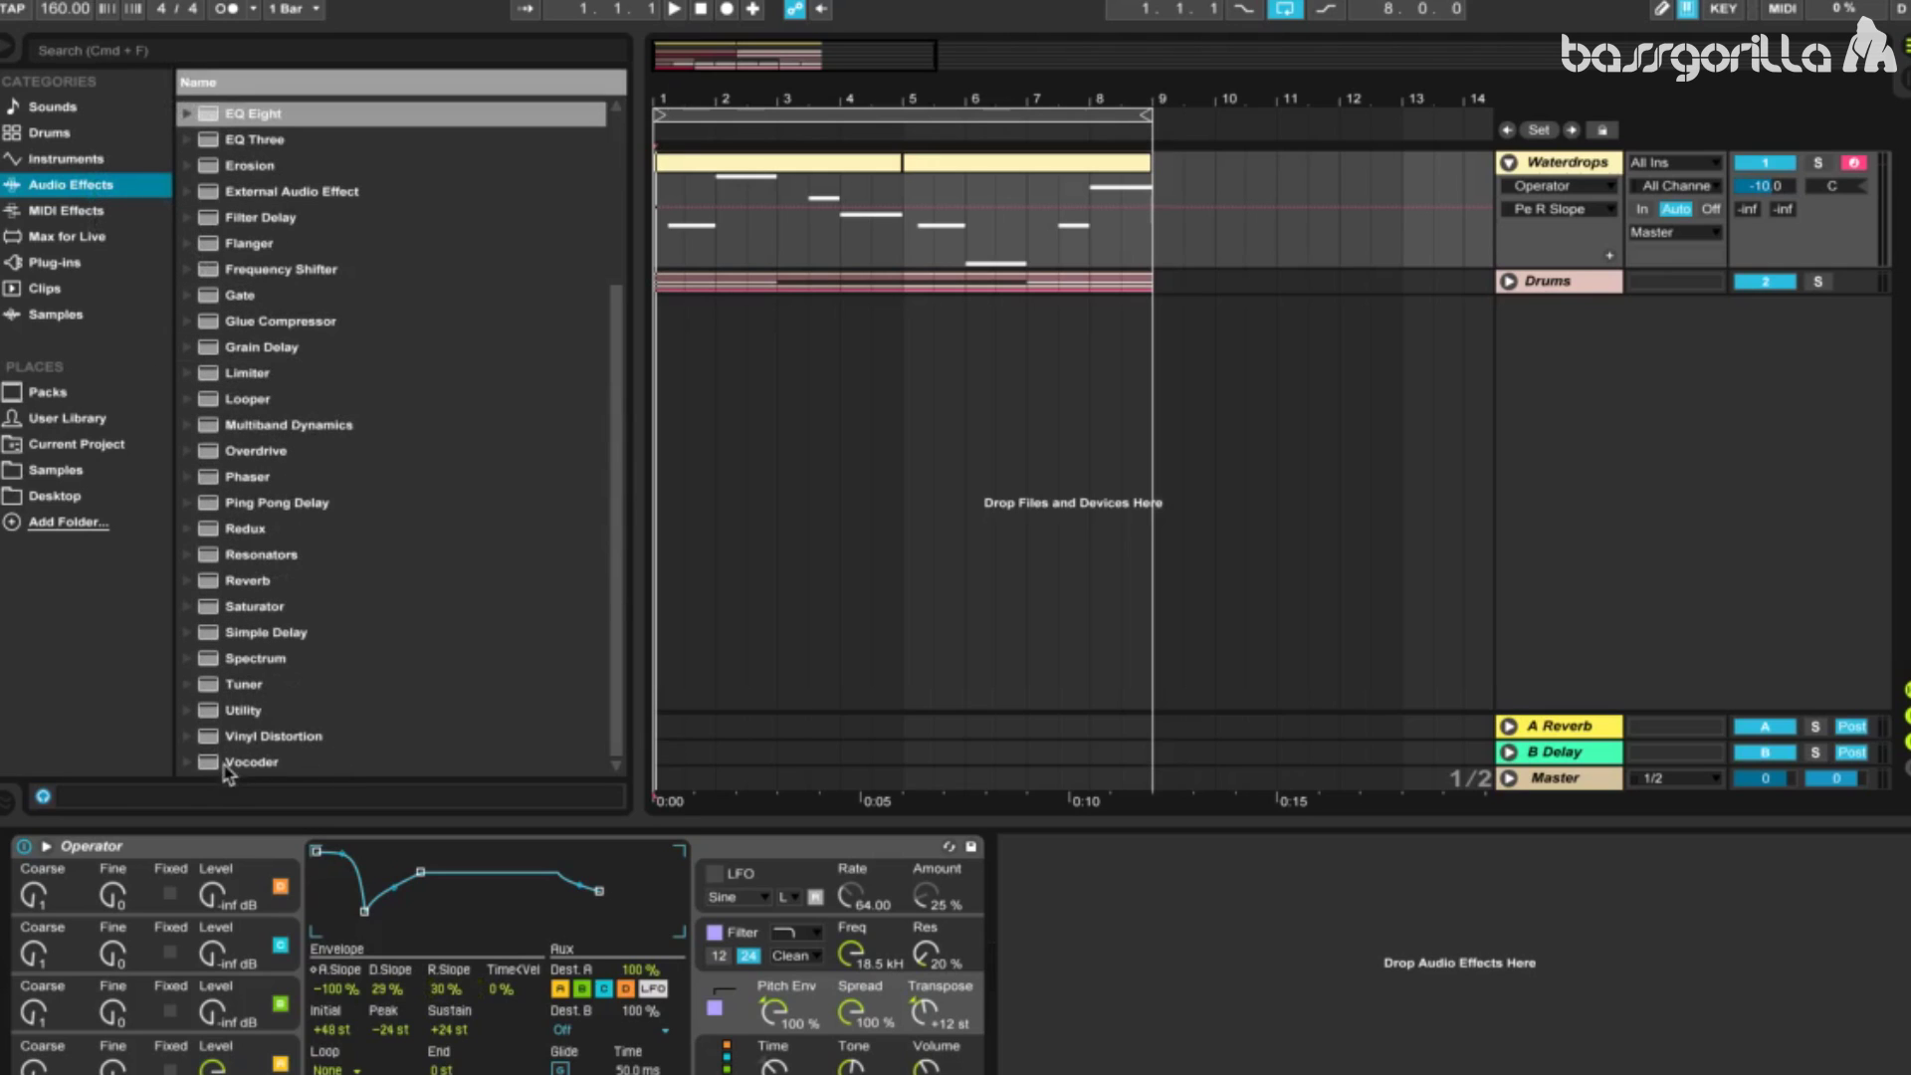
left_click_drag(244, 765, 1434, 974)
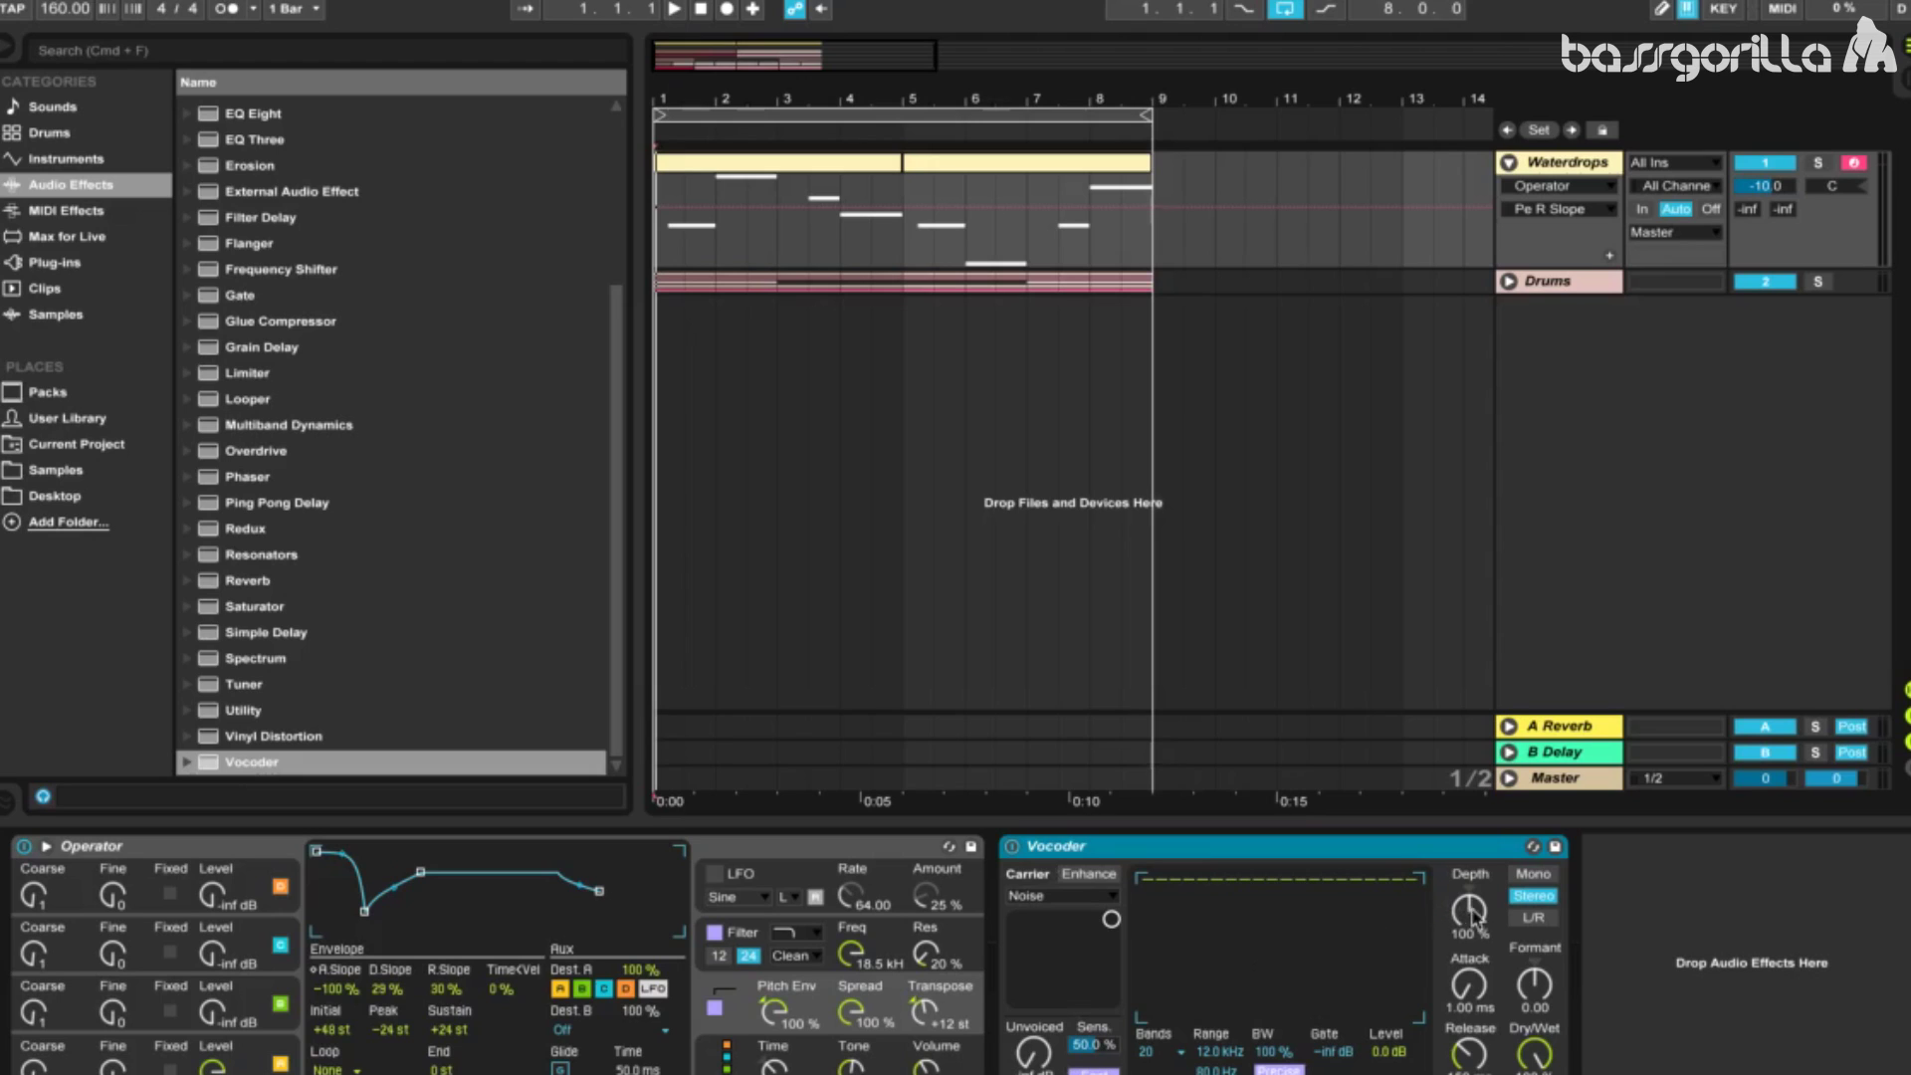
left_click_drag(1472, 910, 1471, 844)
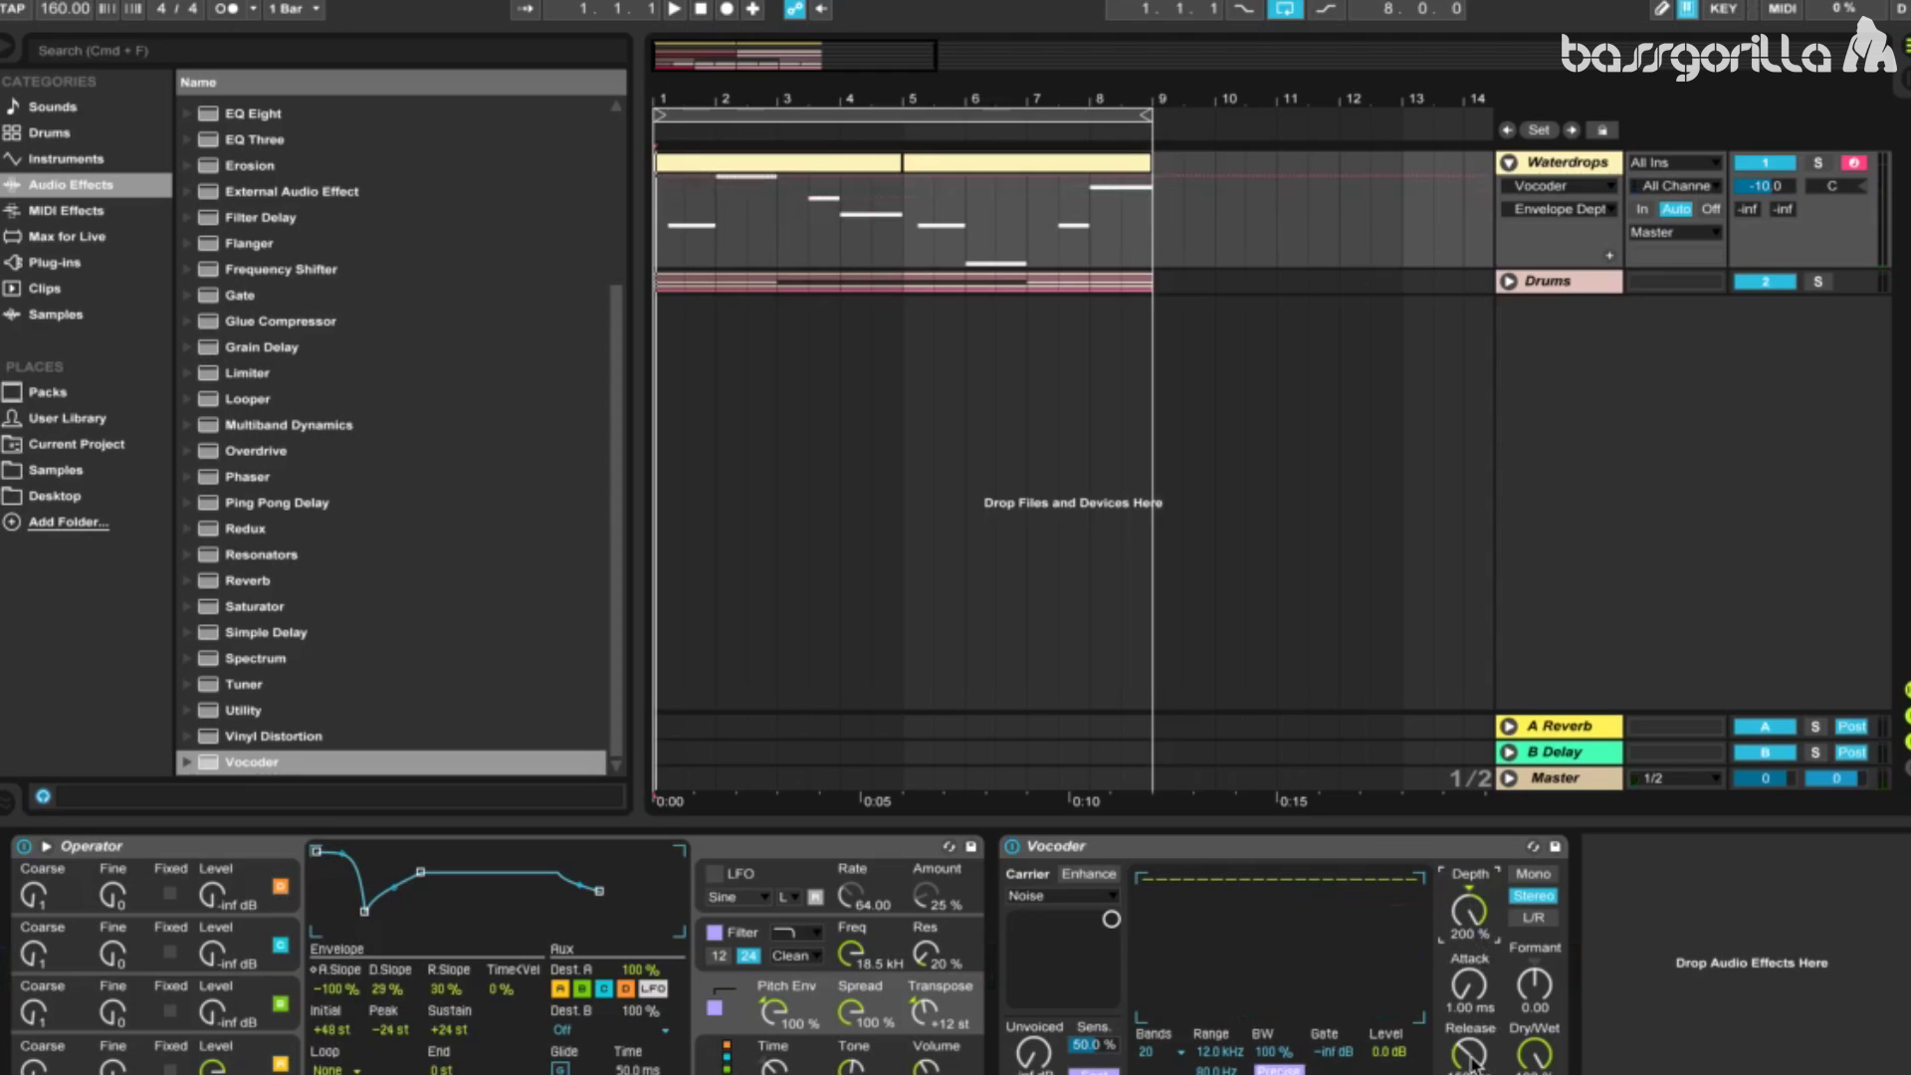
Trim the Vocoder release and set 40 bands, an 18 kHz upper range and formant 1.40
left_click_drag(1471, 1064, 1471, 1074)
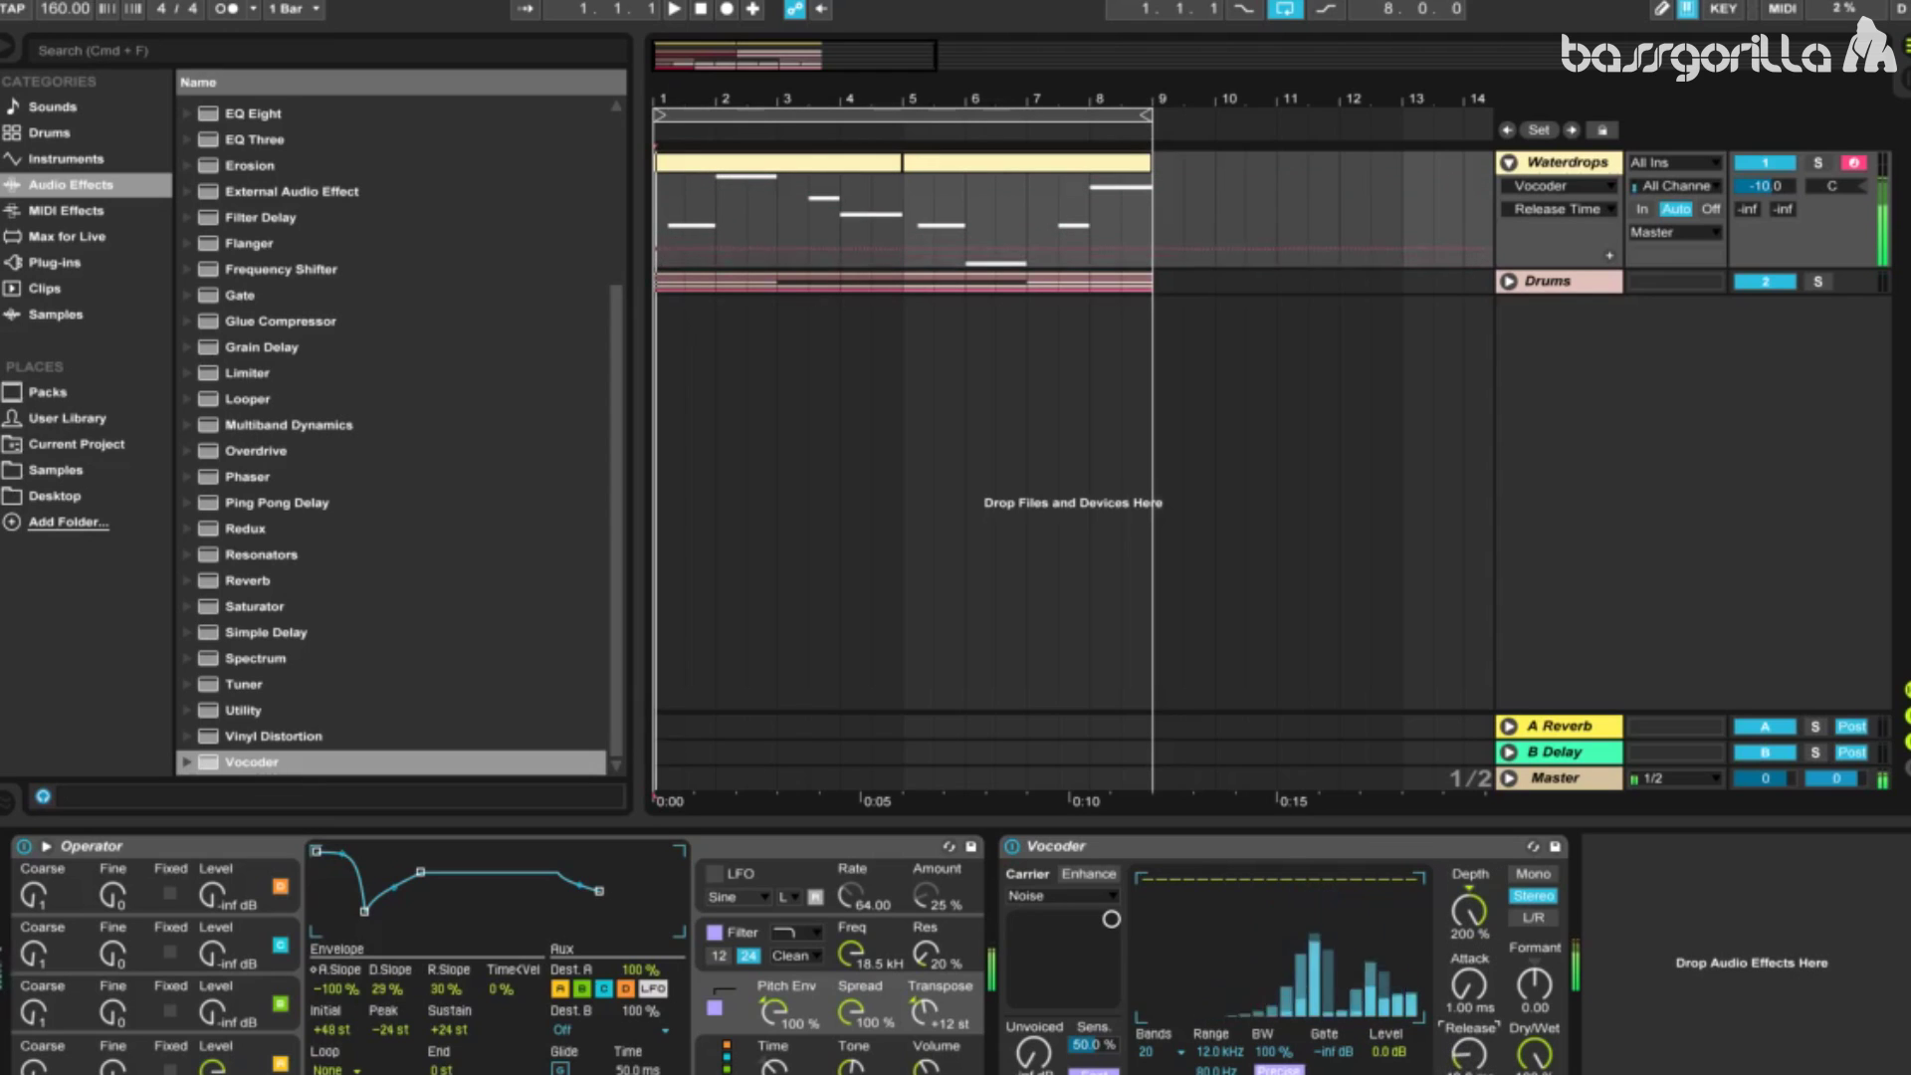
left_click_drag(1472, 1074, 1473, 1063)
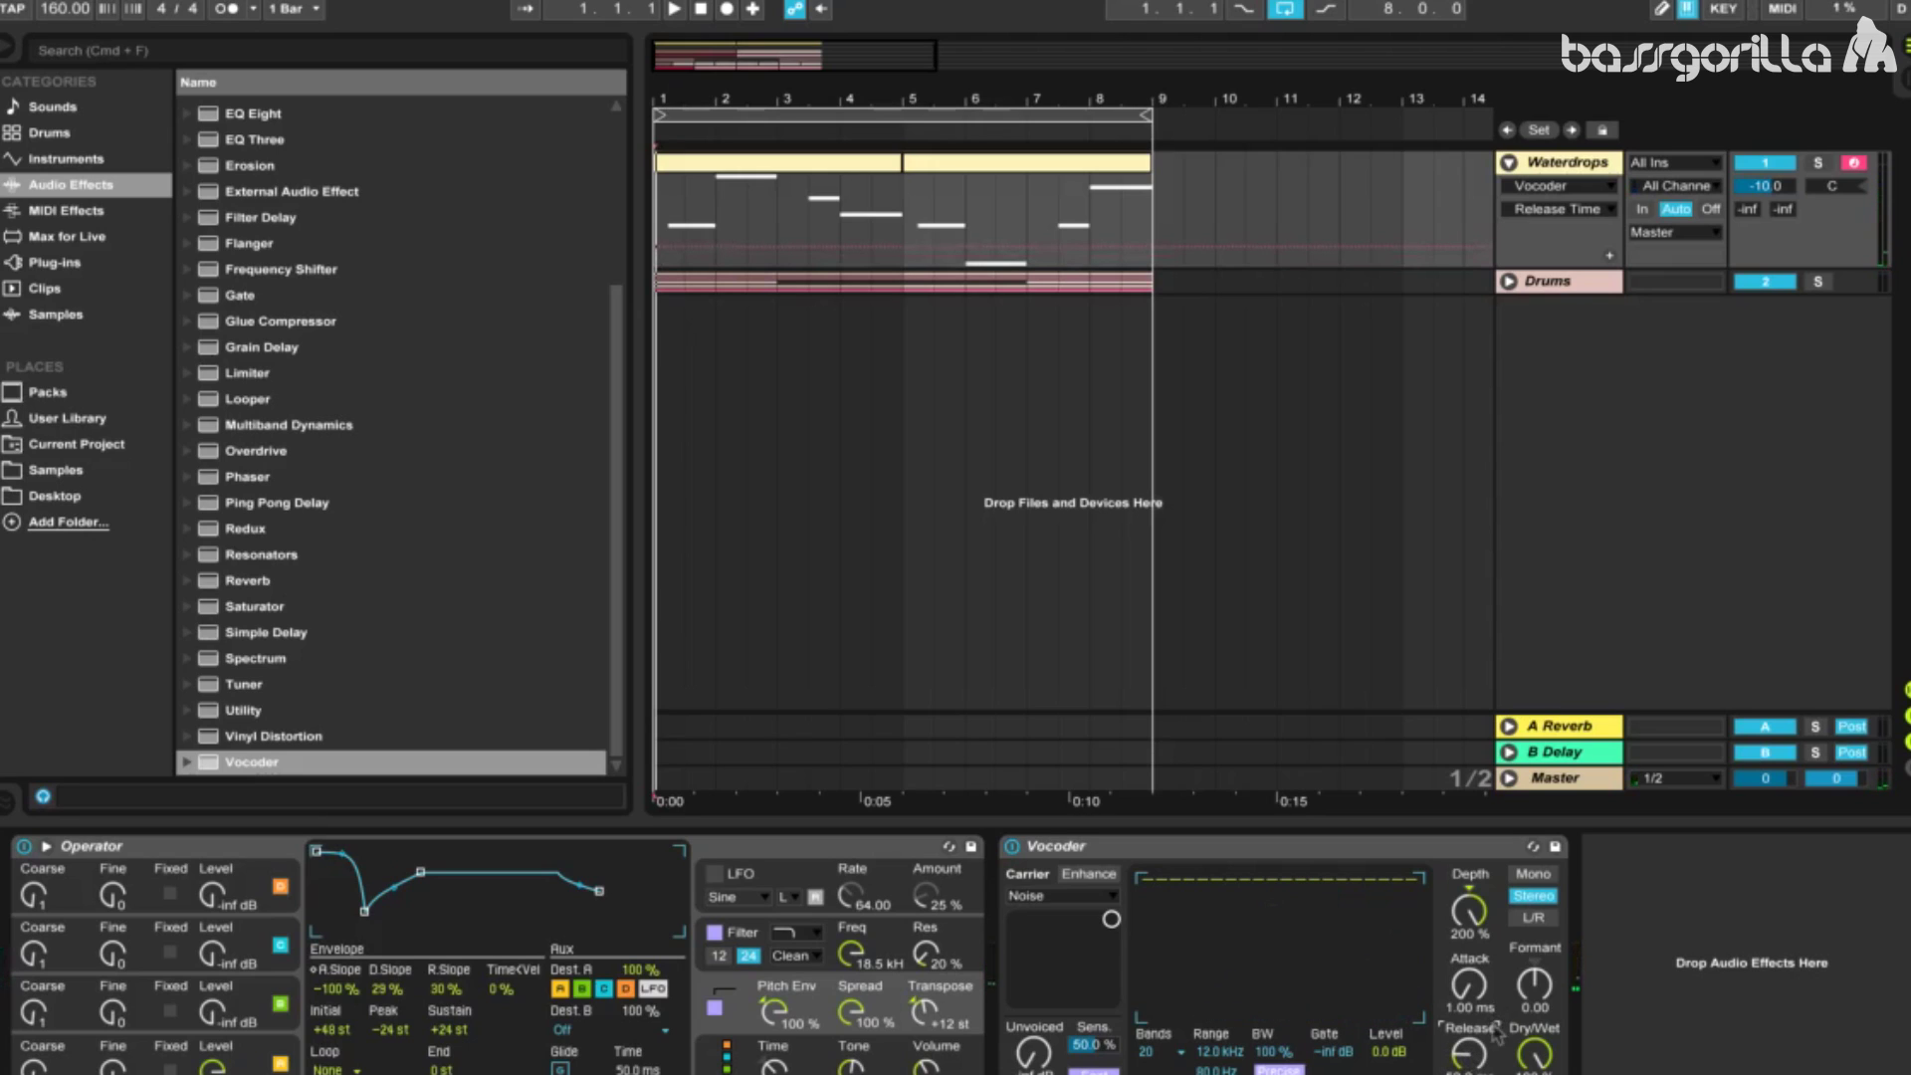
left_click(1472, 987)
left_click(1155, 1051)
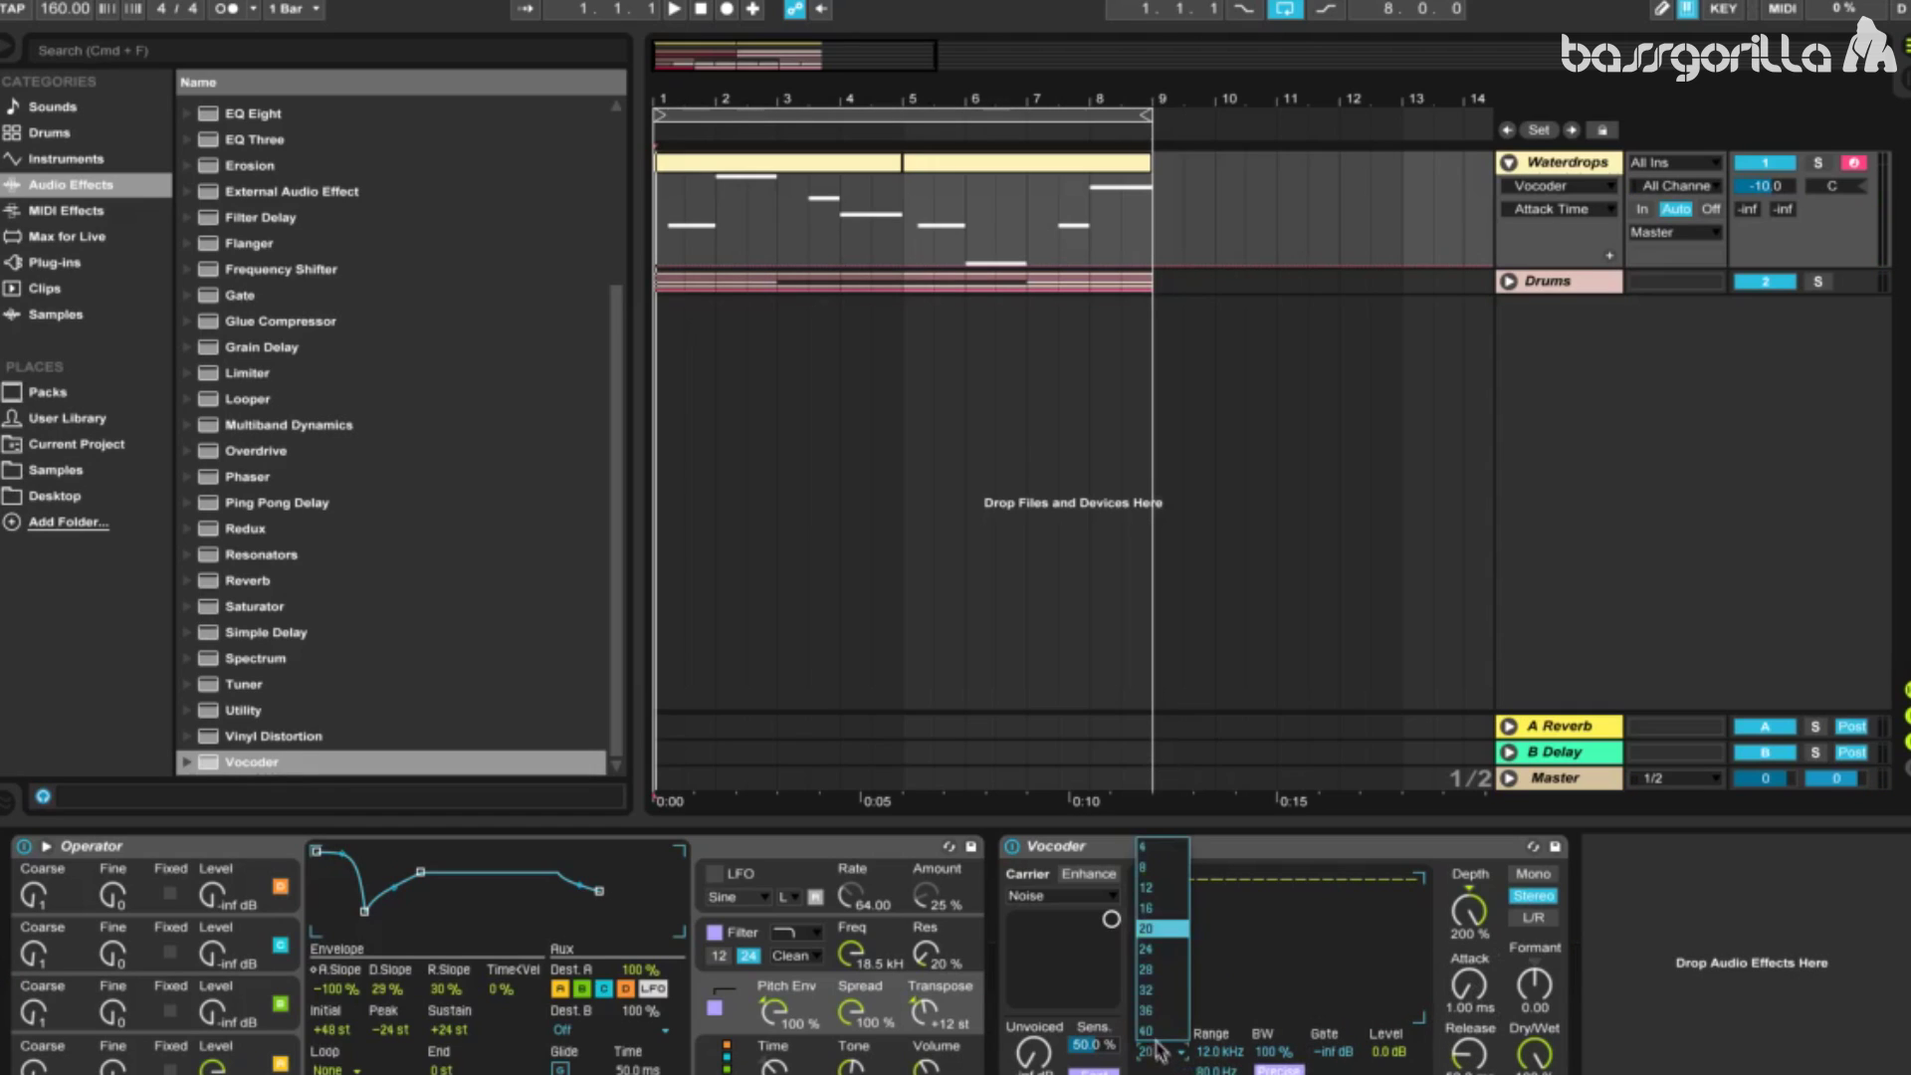
left_click(1150, 1032)
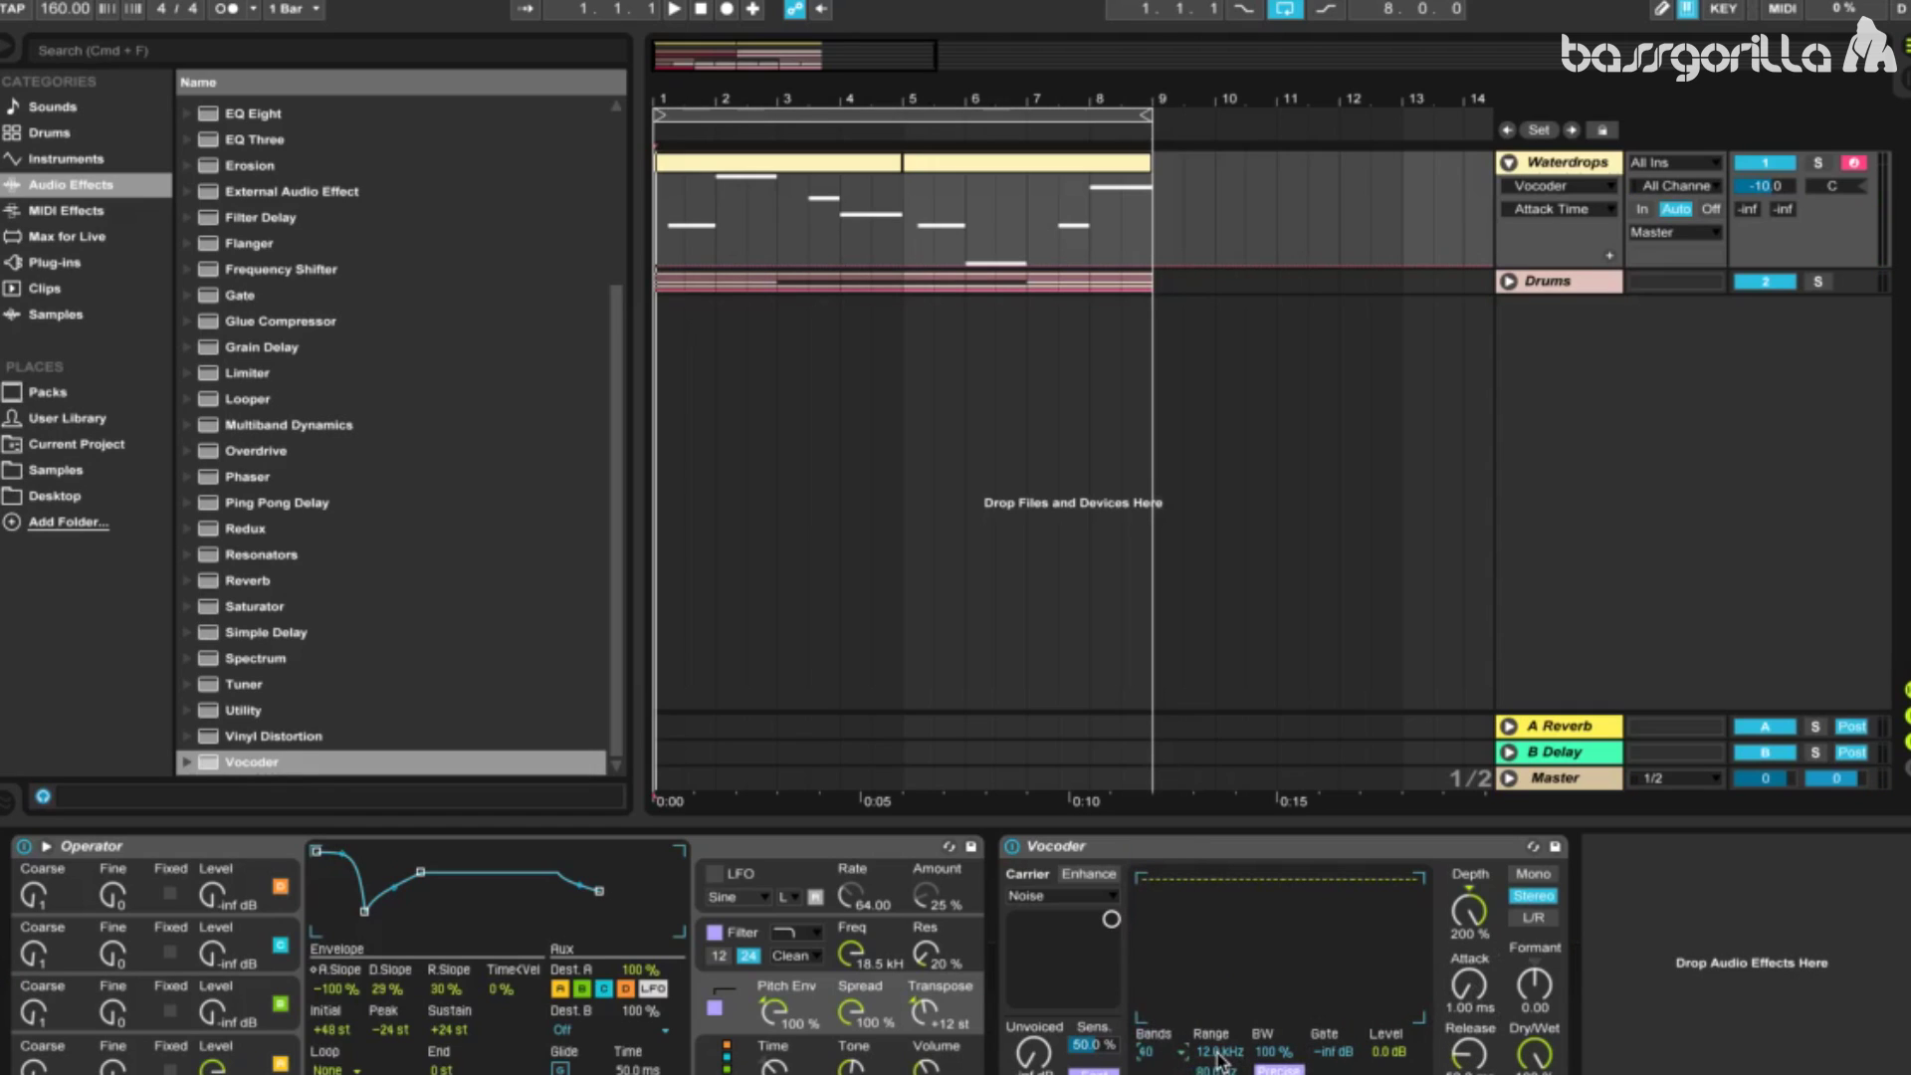
left_click_drag(1216, 1053, 1216, 1074)
mouse_move(1540, 996)
left_mouse_down()
mouse_move(1540, 976)
mouse_move(1540, 994)
left_mouse_up()
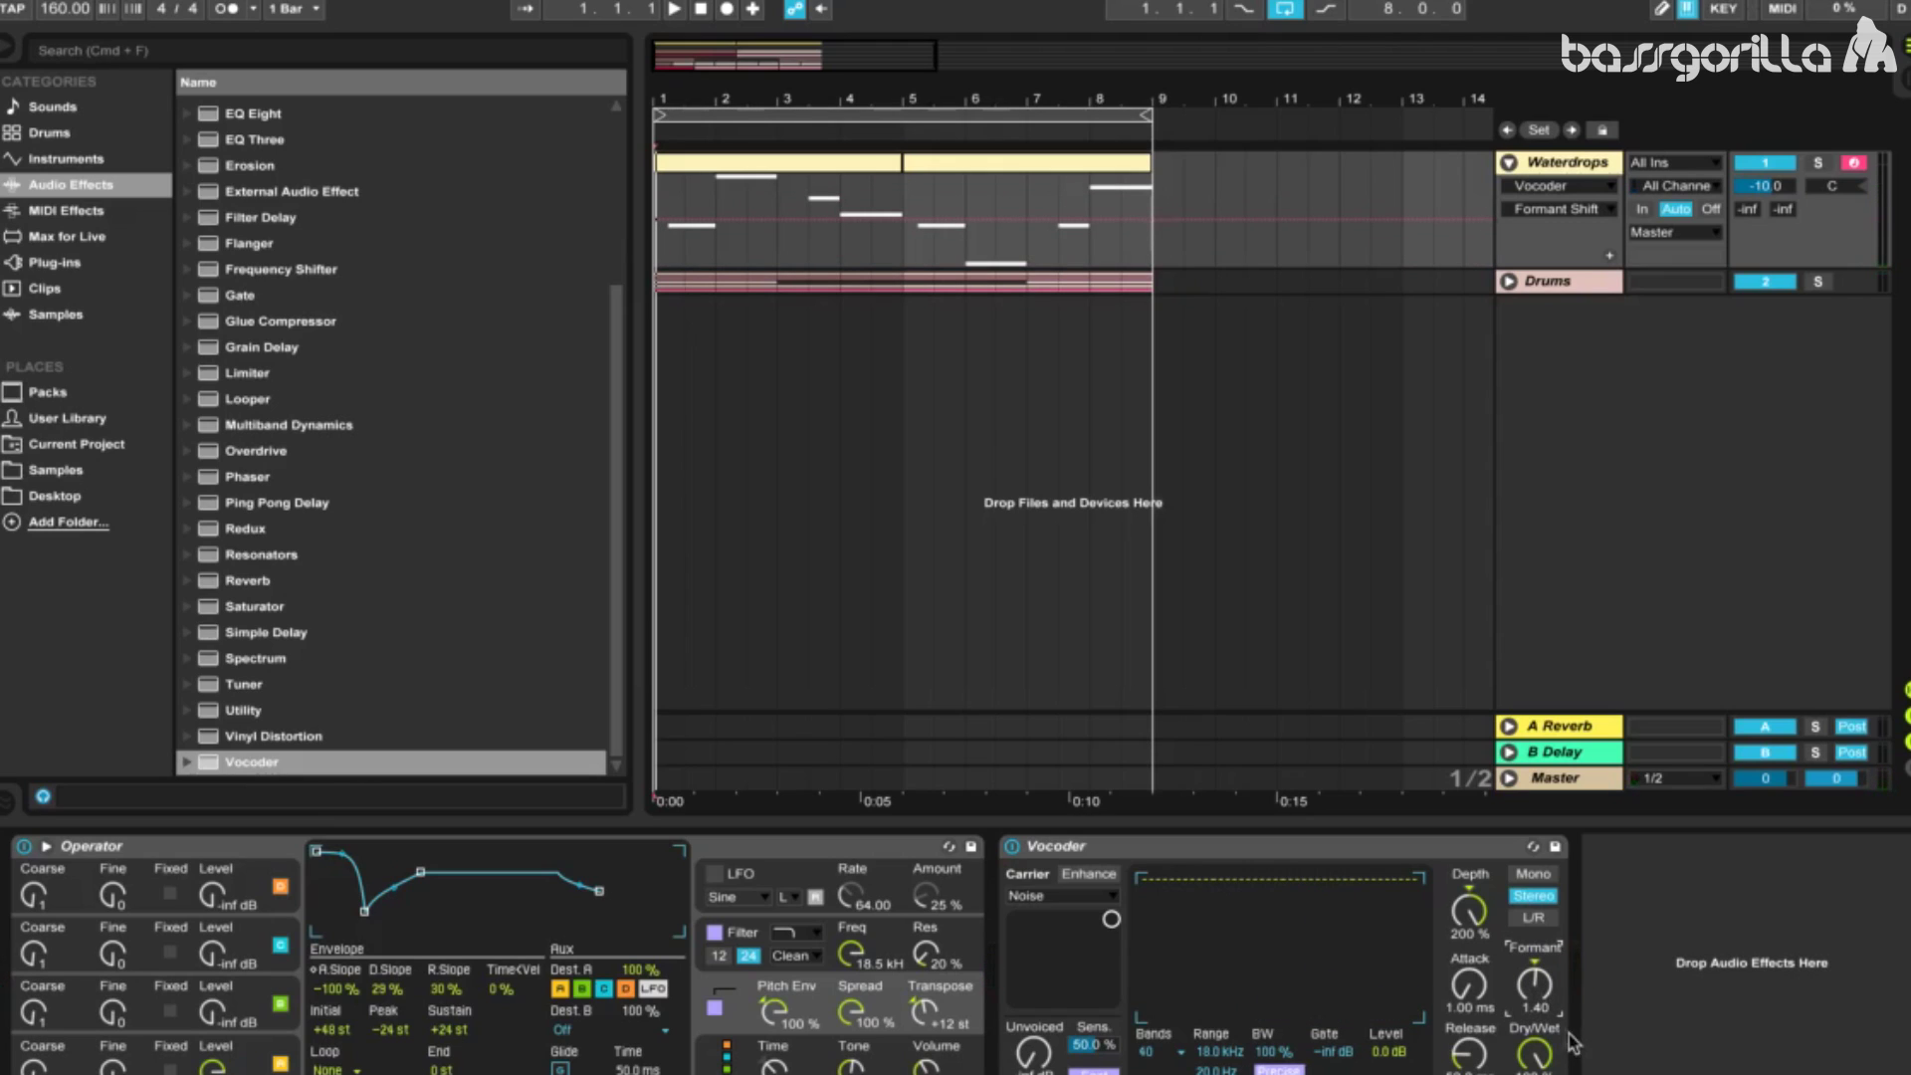
Add the OTT preset after the Vocoder and lower its low band output to about 4.3 dB
left_click(199, 426)
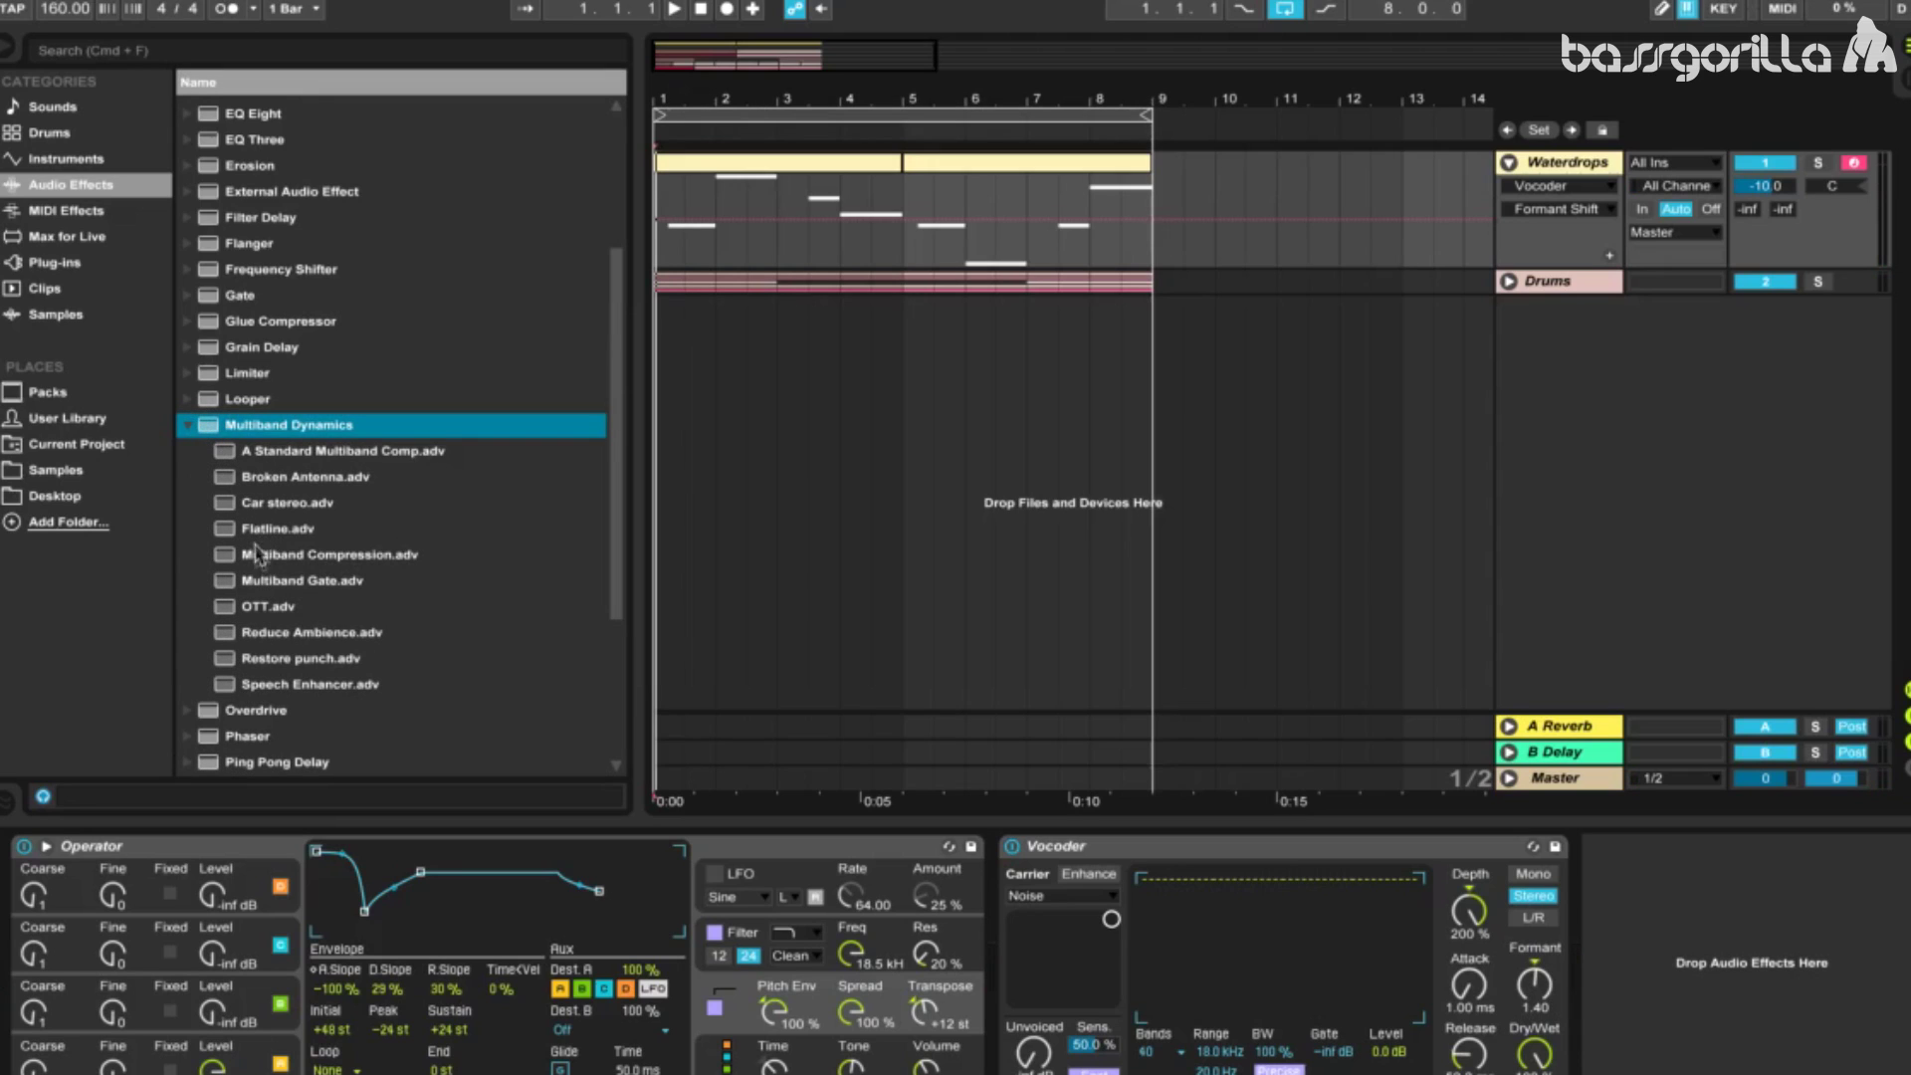
left_click_drag(264, 606, 1800, 939)
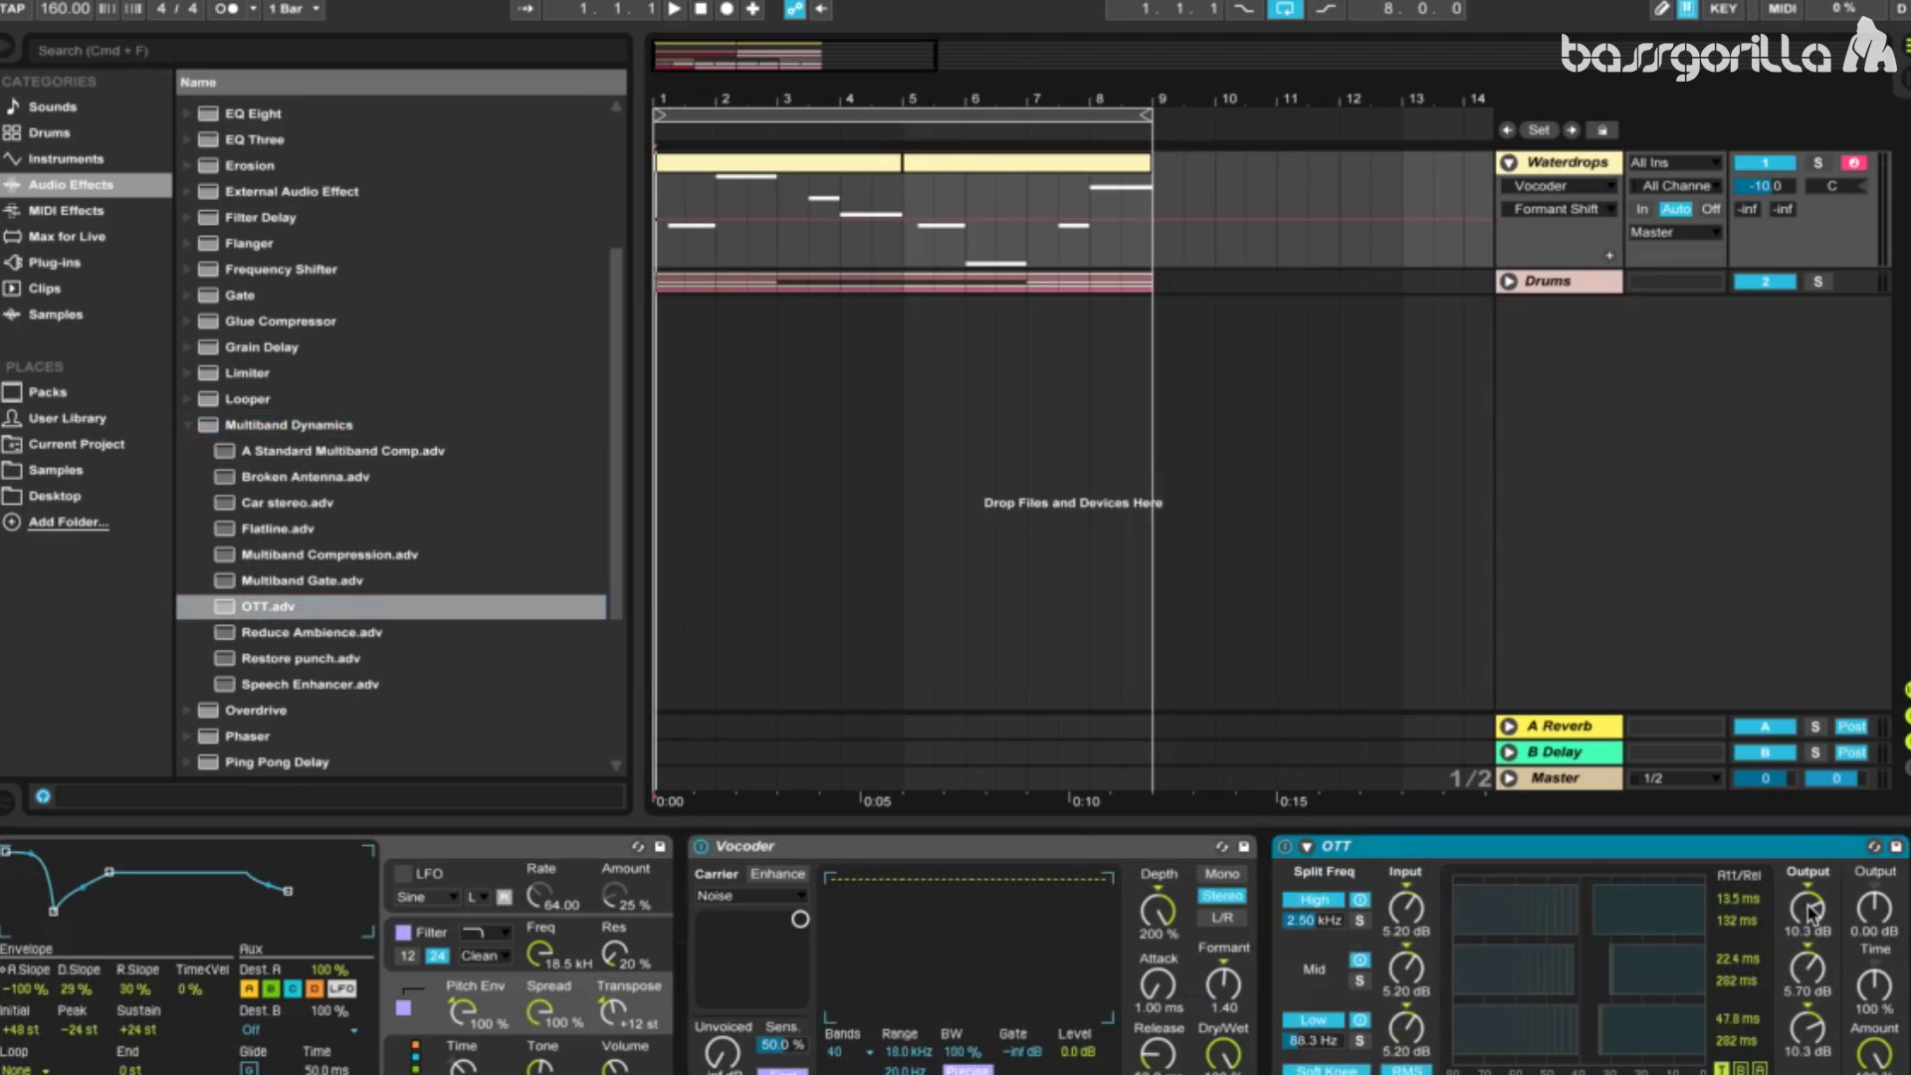
left_click(1809, 908)
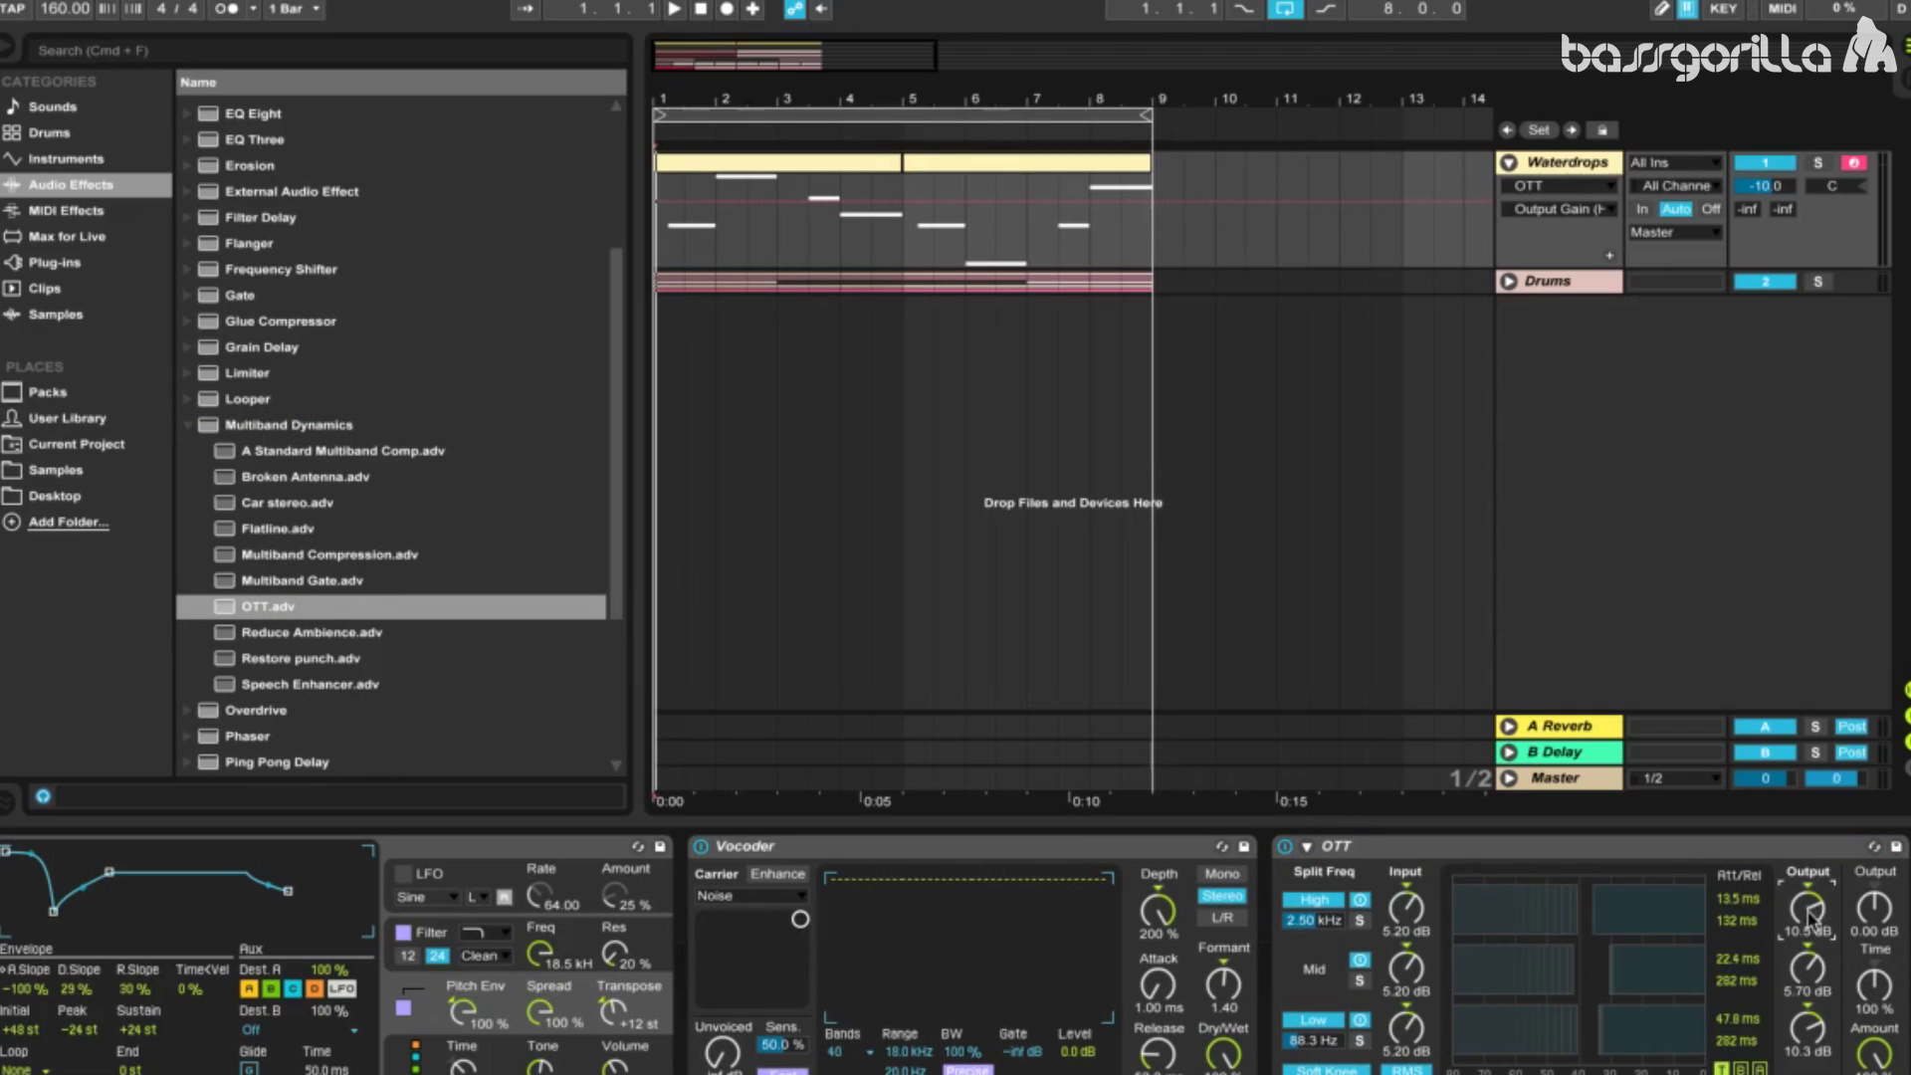
left_click(1808, 986)
left_click(1810, 1035)
left_click_drag(1812, 1042, 1812, 1061)
Add a Reverb after OTT with its Lo Cut input filter raised to 1.77 kHz
scroll(398, 657, "down", 2)
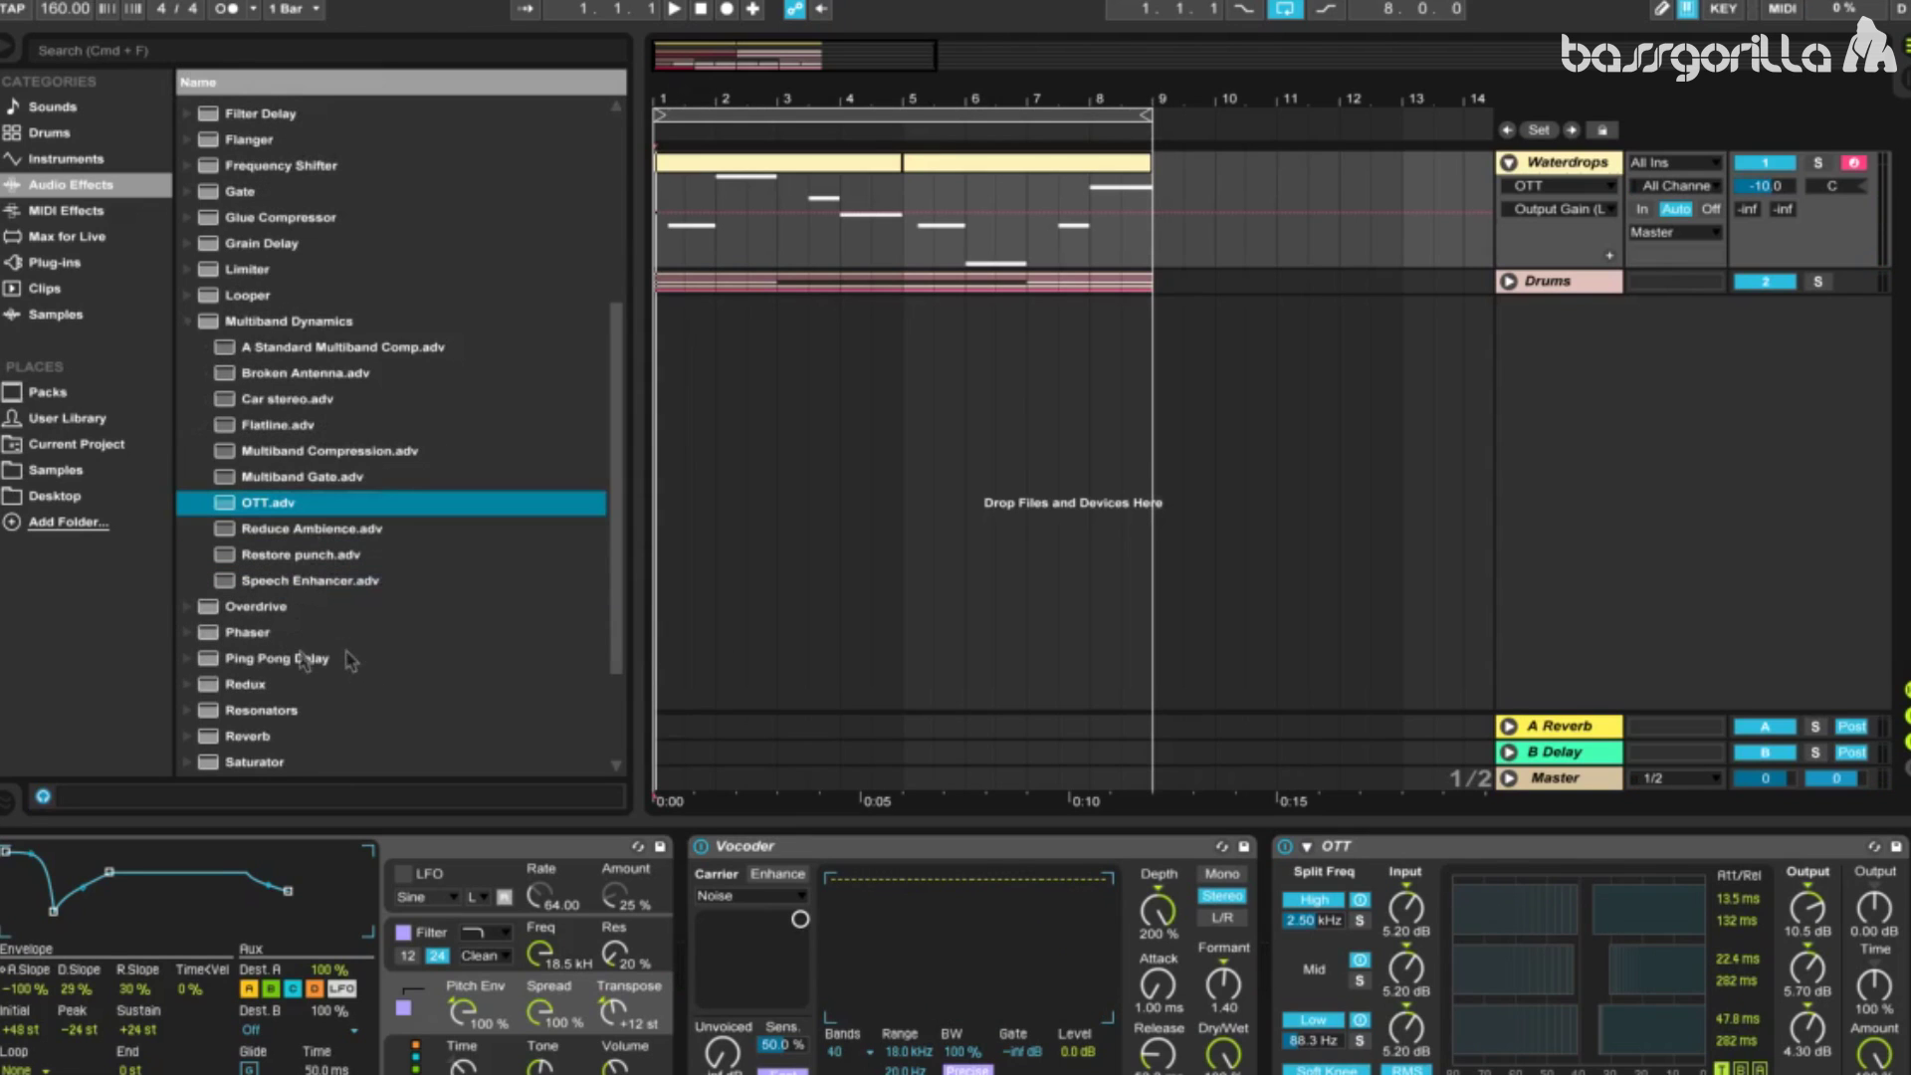
left_click_drag(249, 736, 1891, 886)
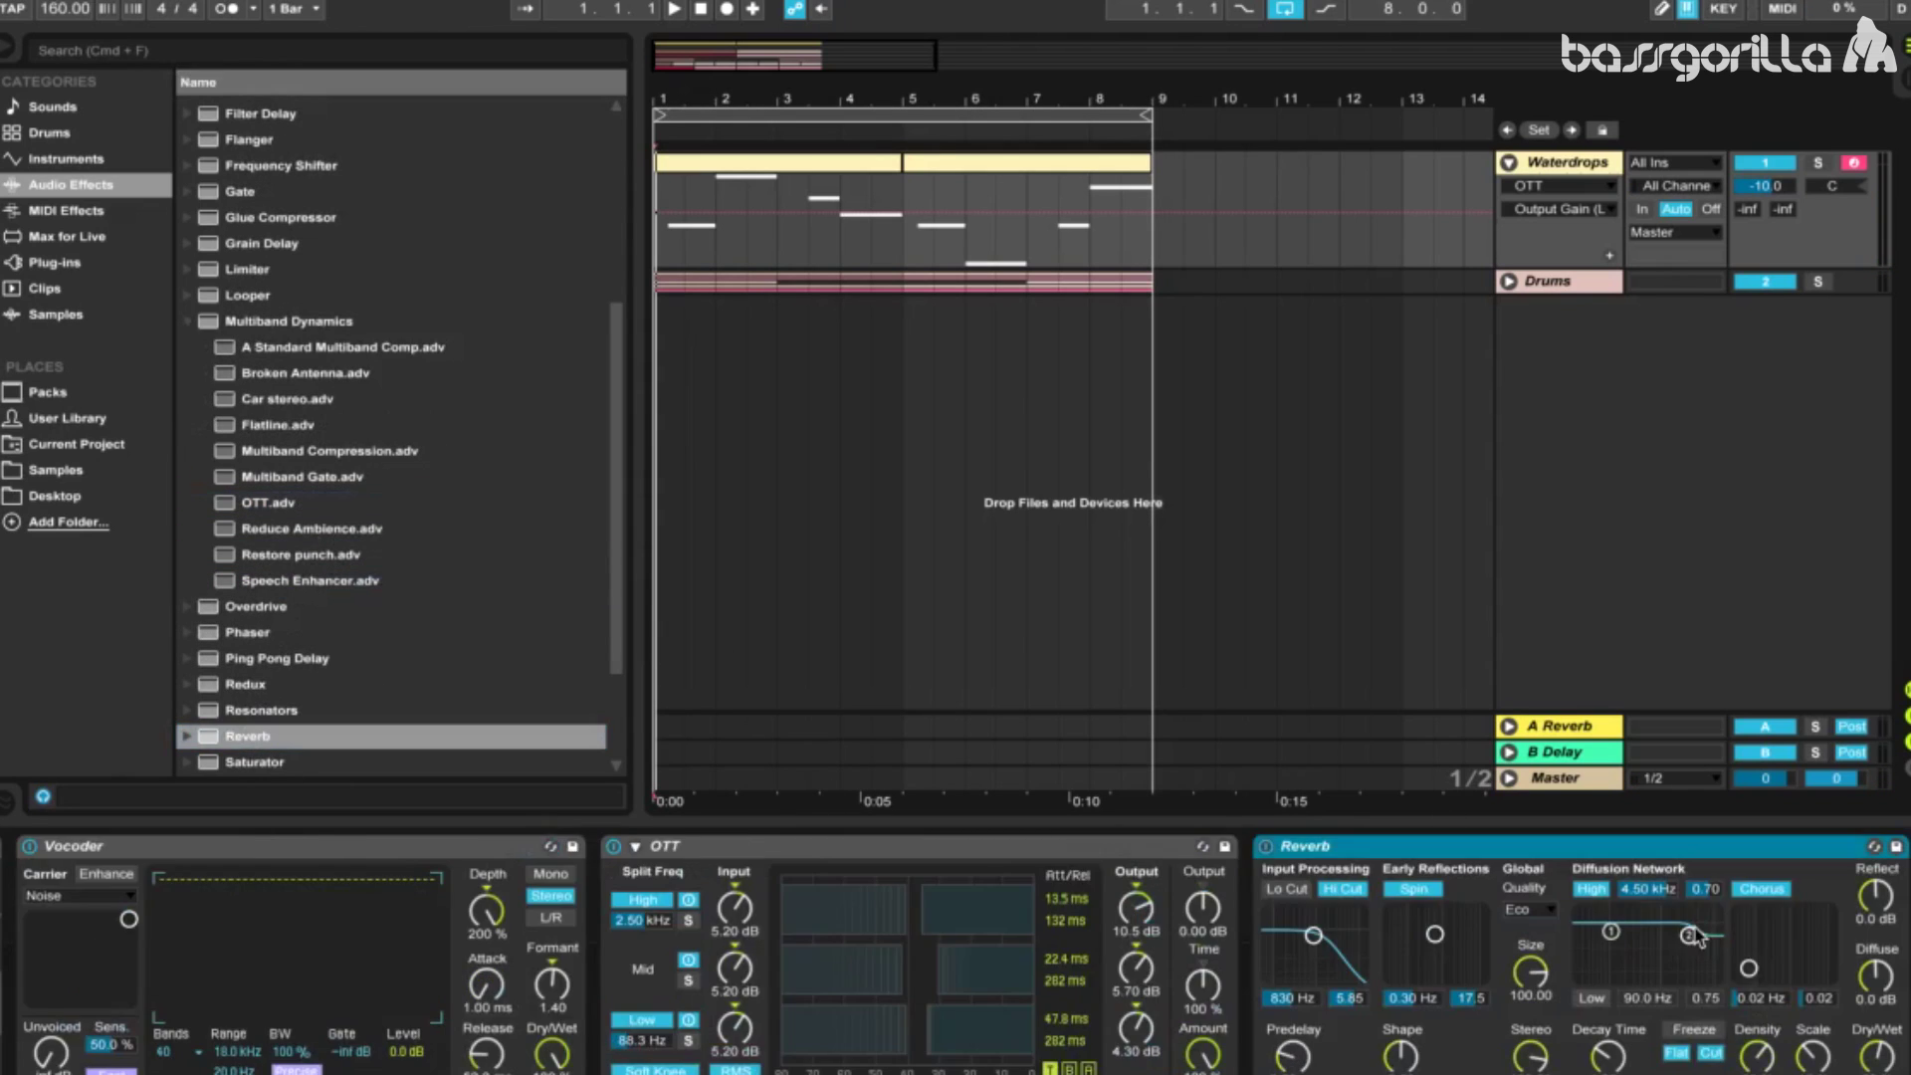
left_click(1292, 890)
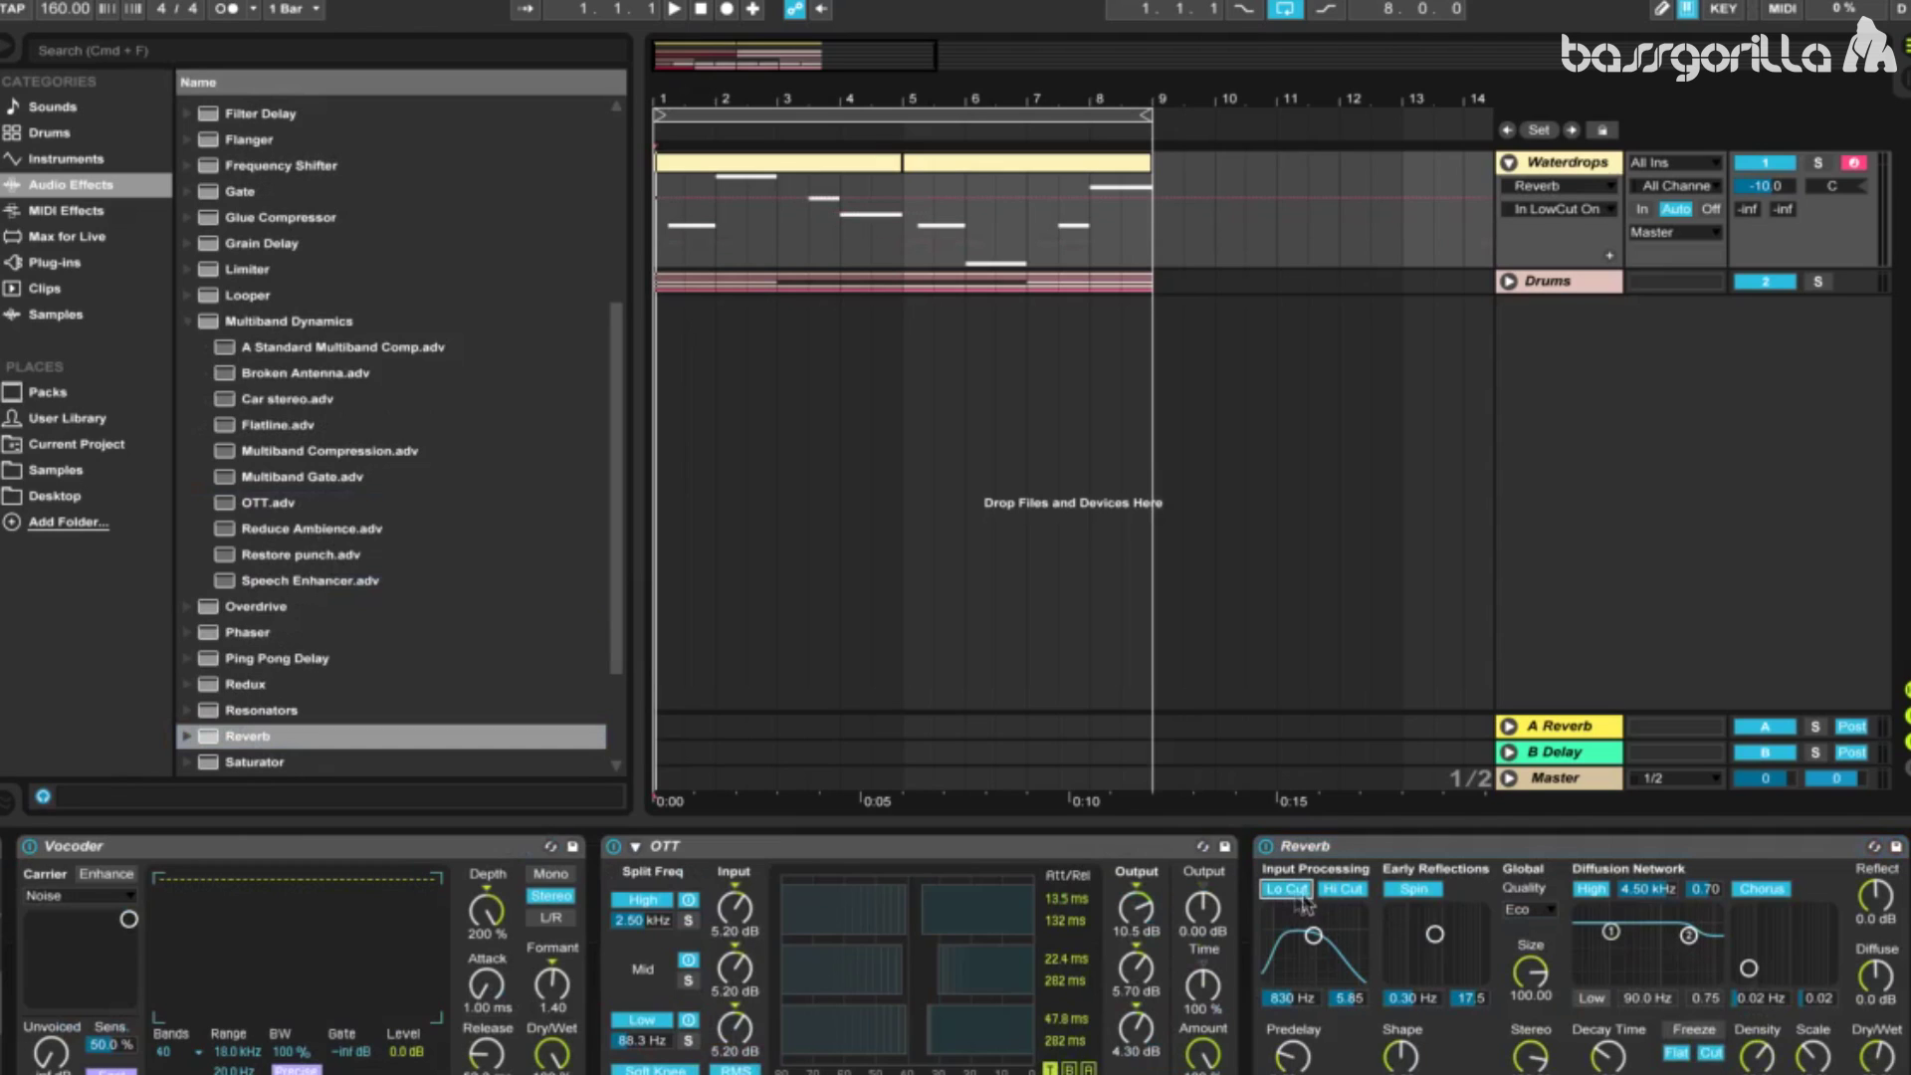
left_click_drag(1314, 936, 1325, 962)
Audition the reverb, adjust its decay time, switch chorus off and select Dry/Wet
key("space")
key("space")
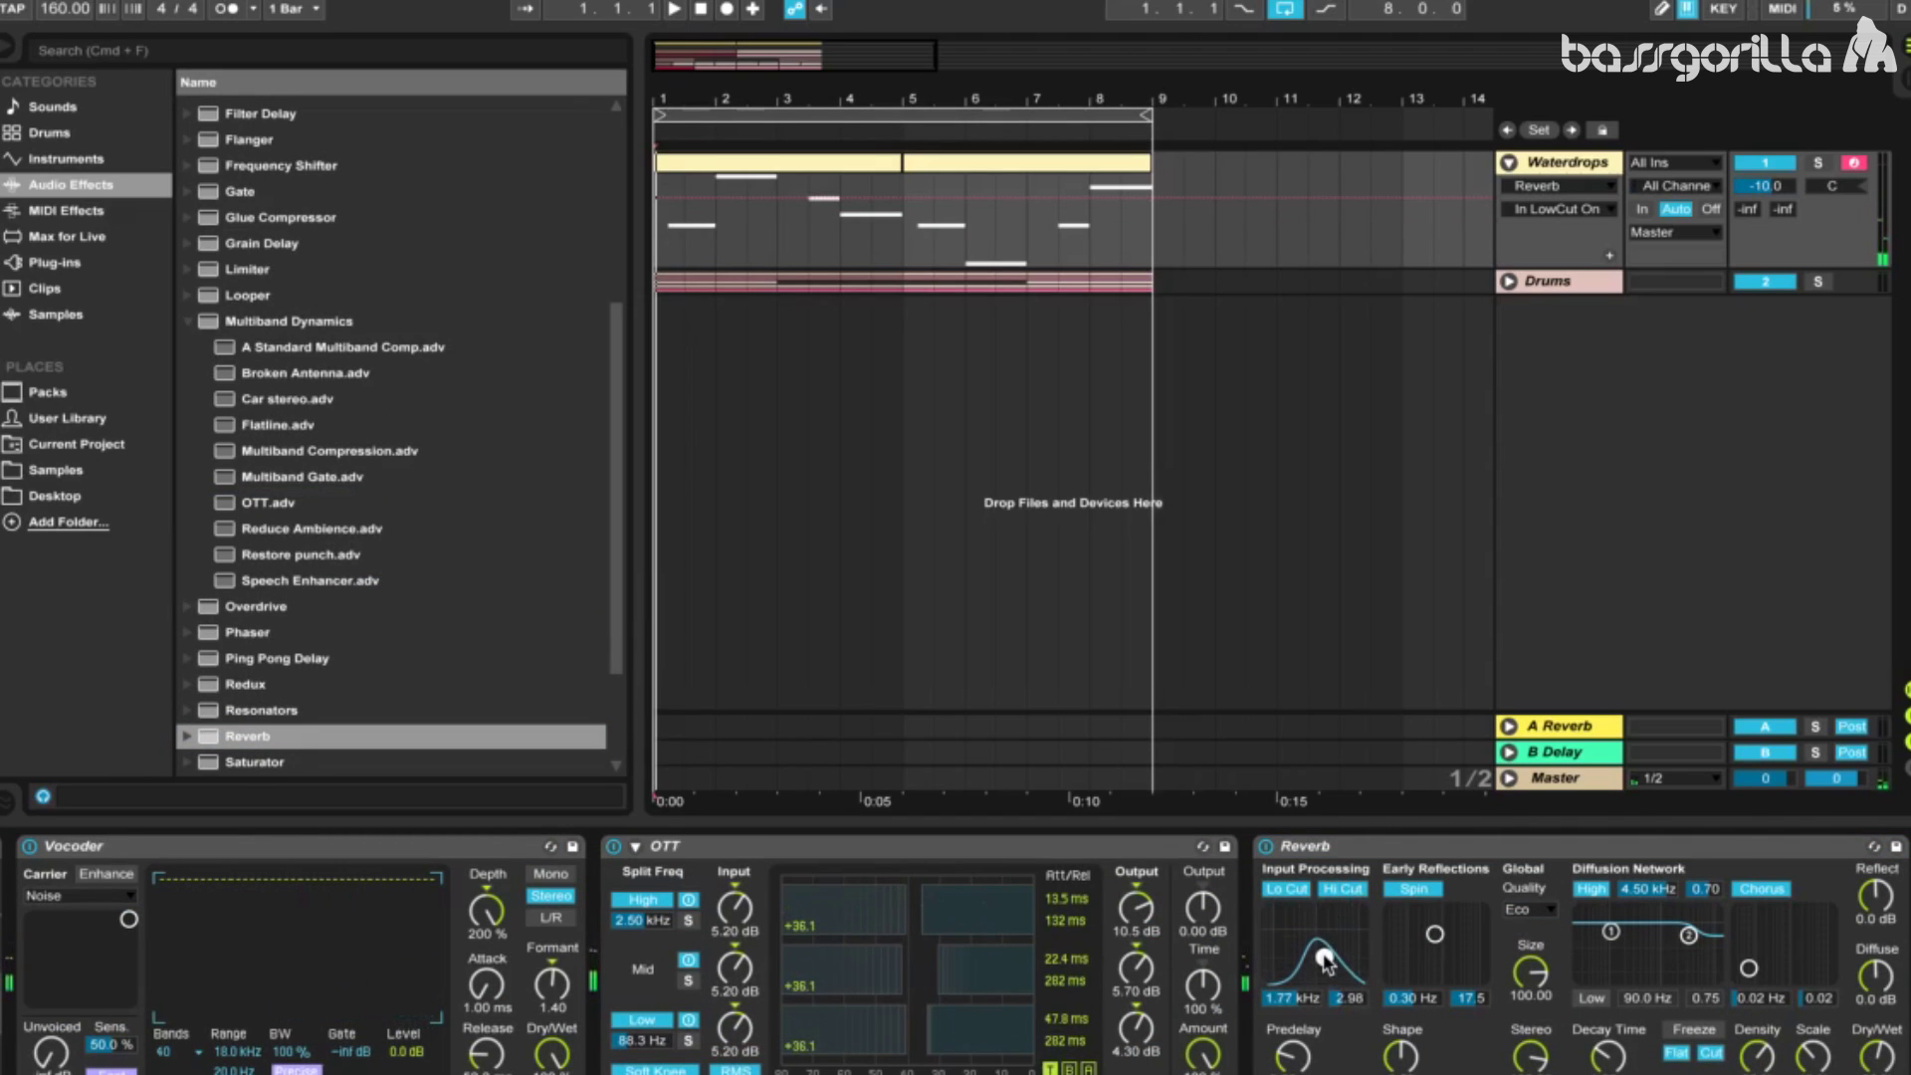
left_click(1606, 1063)
key("space")
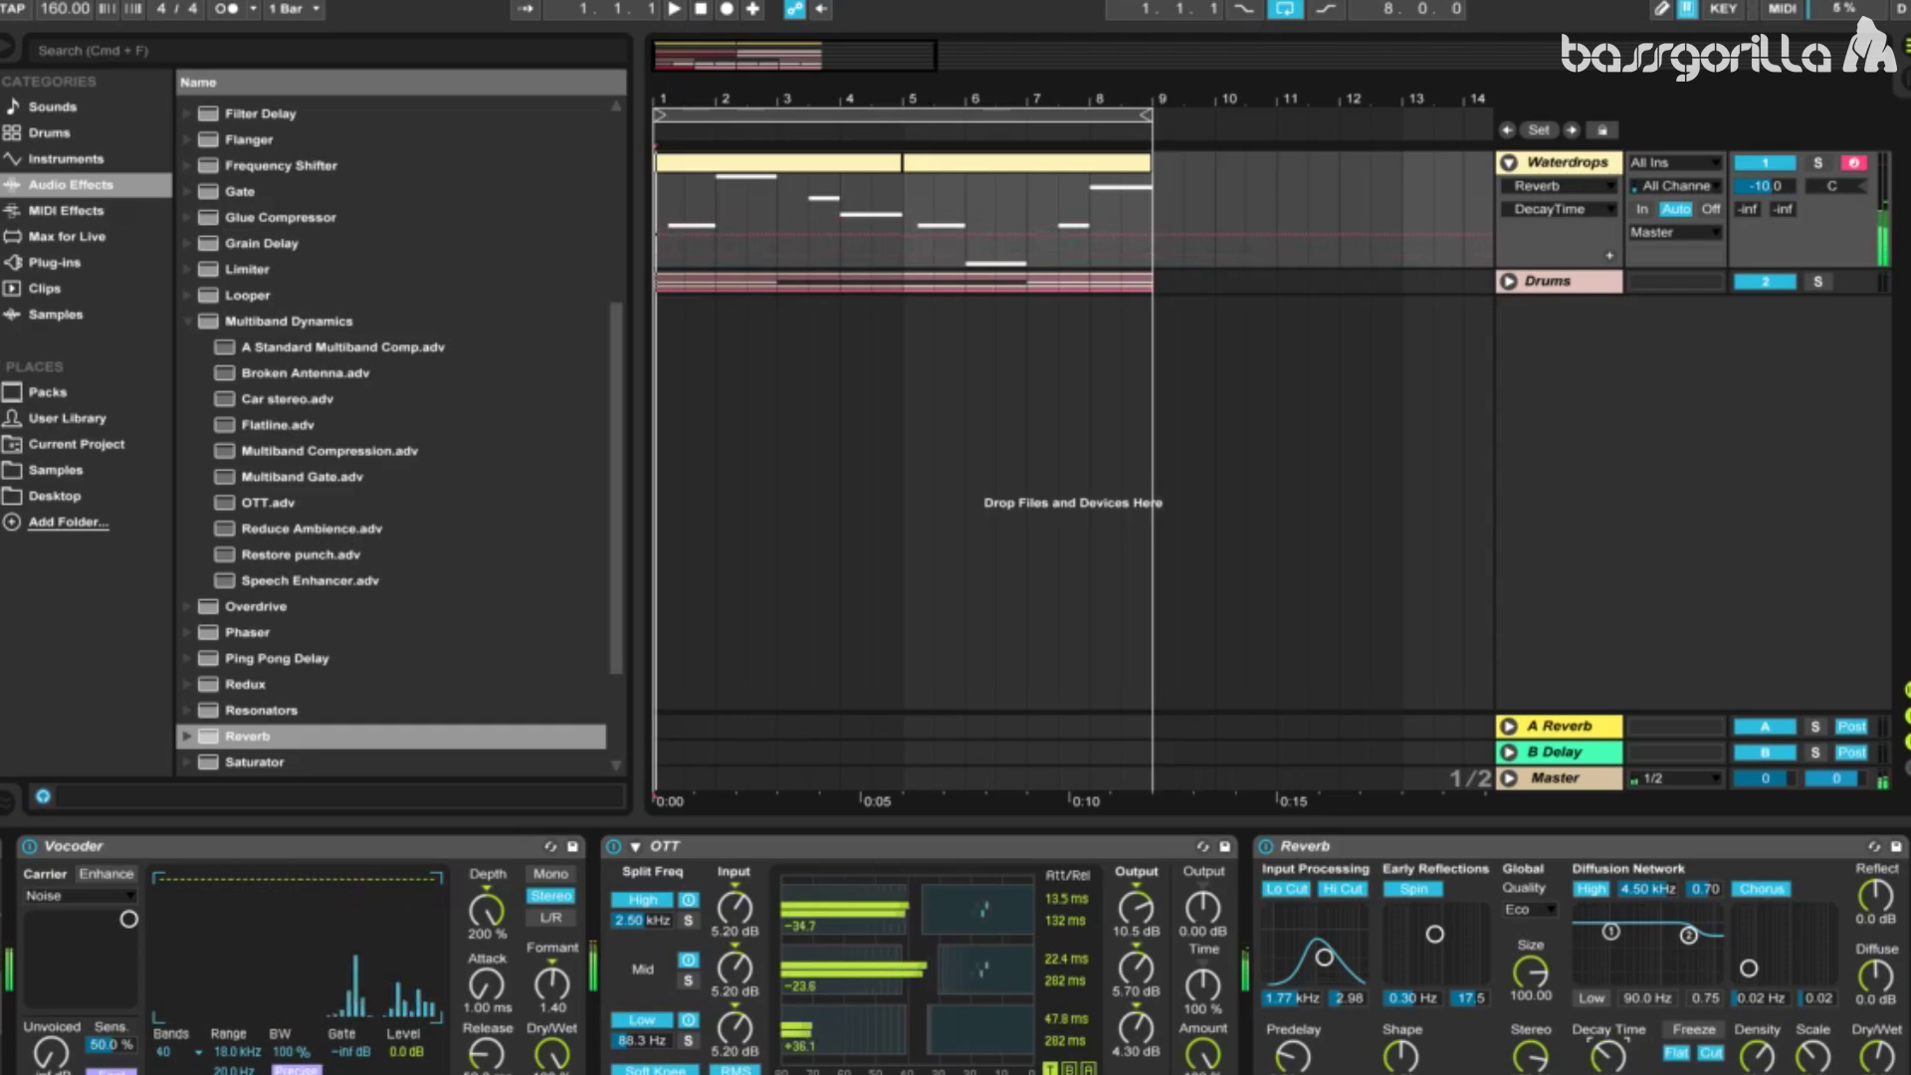
left_click(1765, 891)
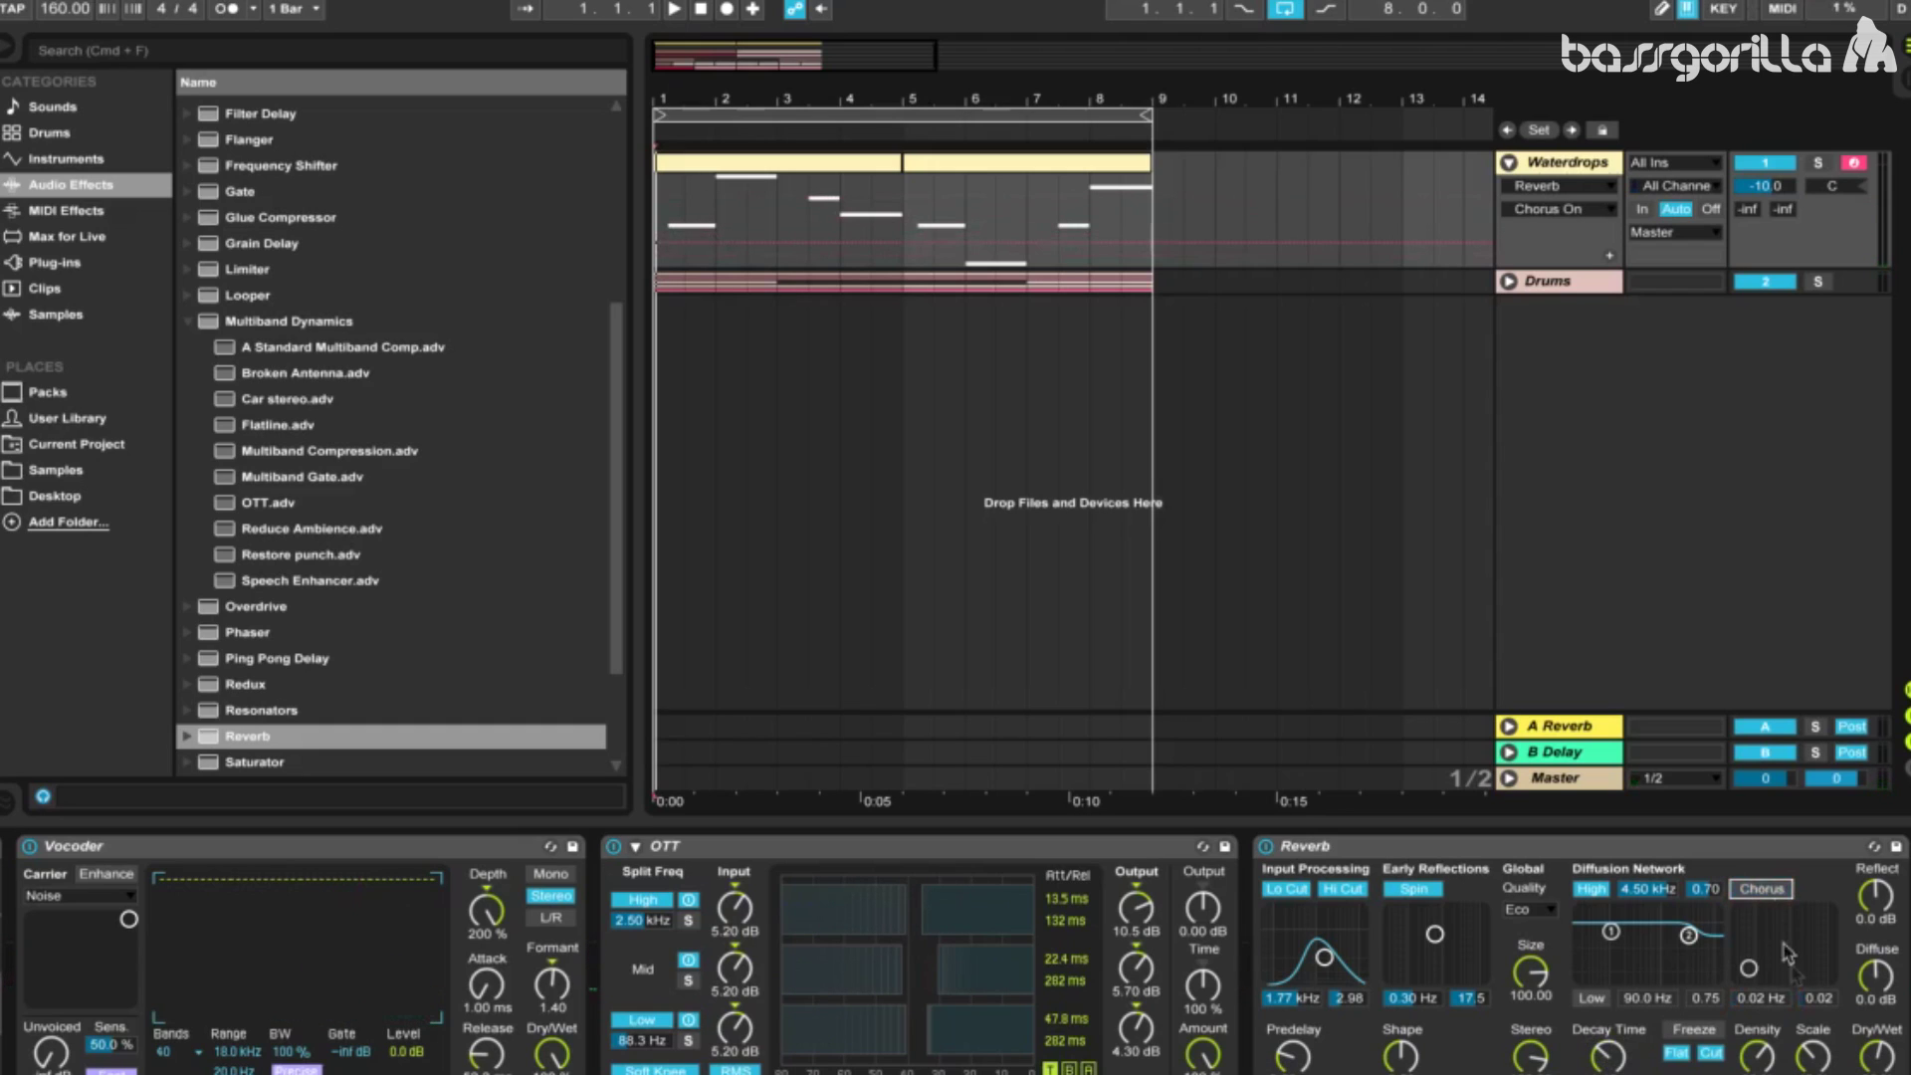
left_click(1882, 1059)
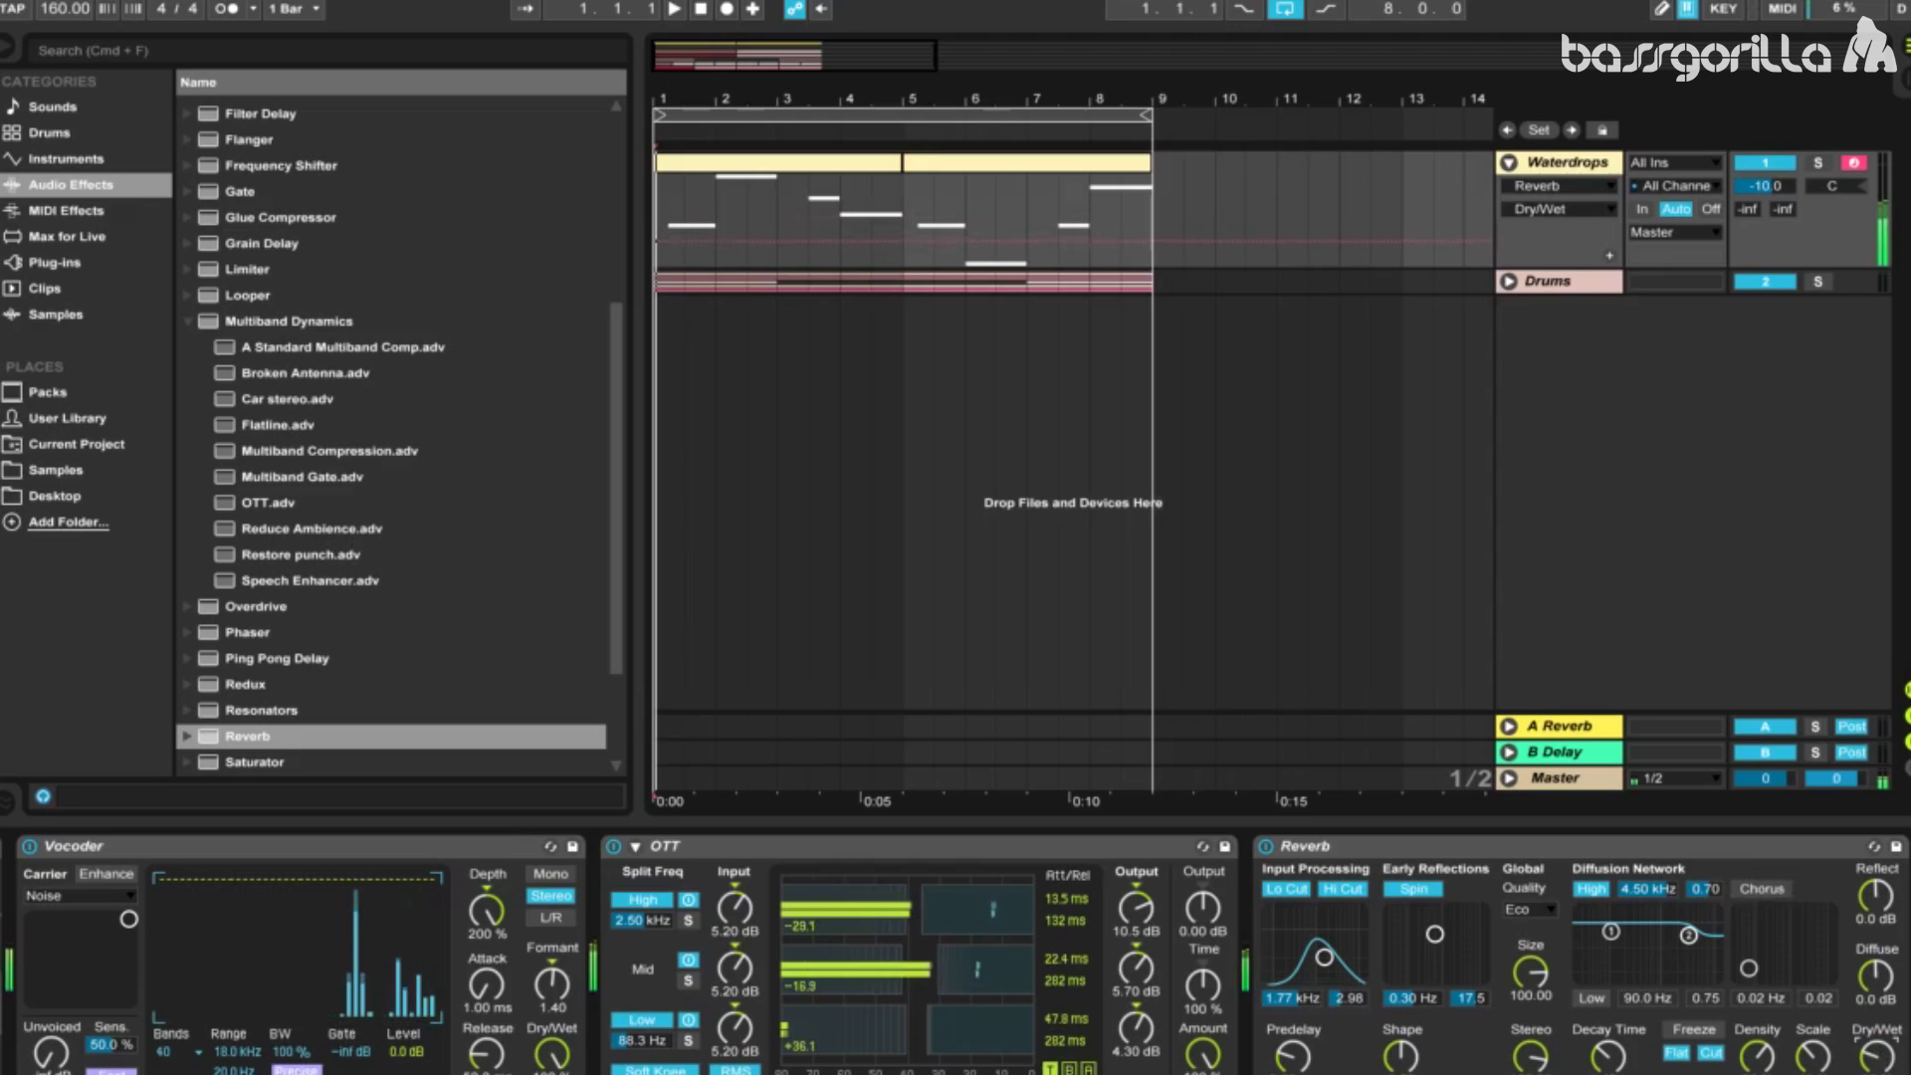
scroll(397, 473, "up", 5)
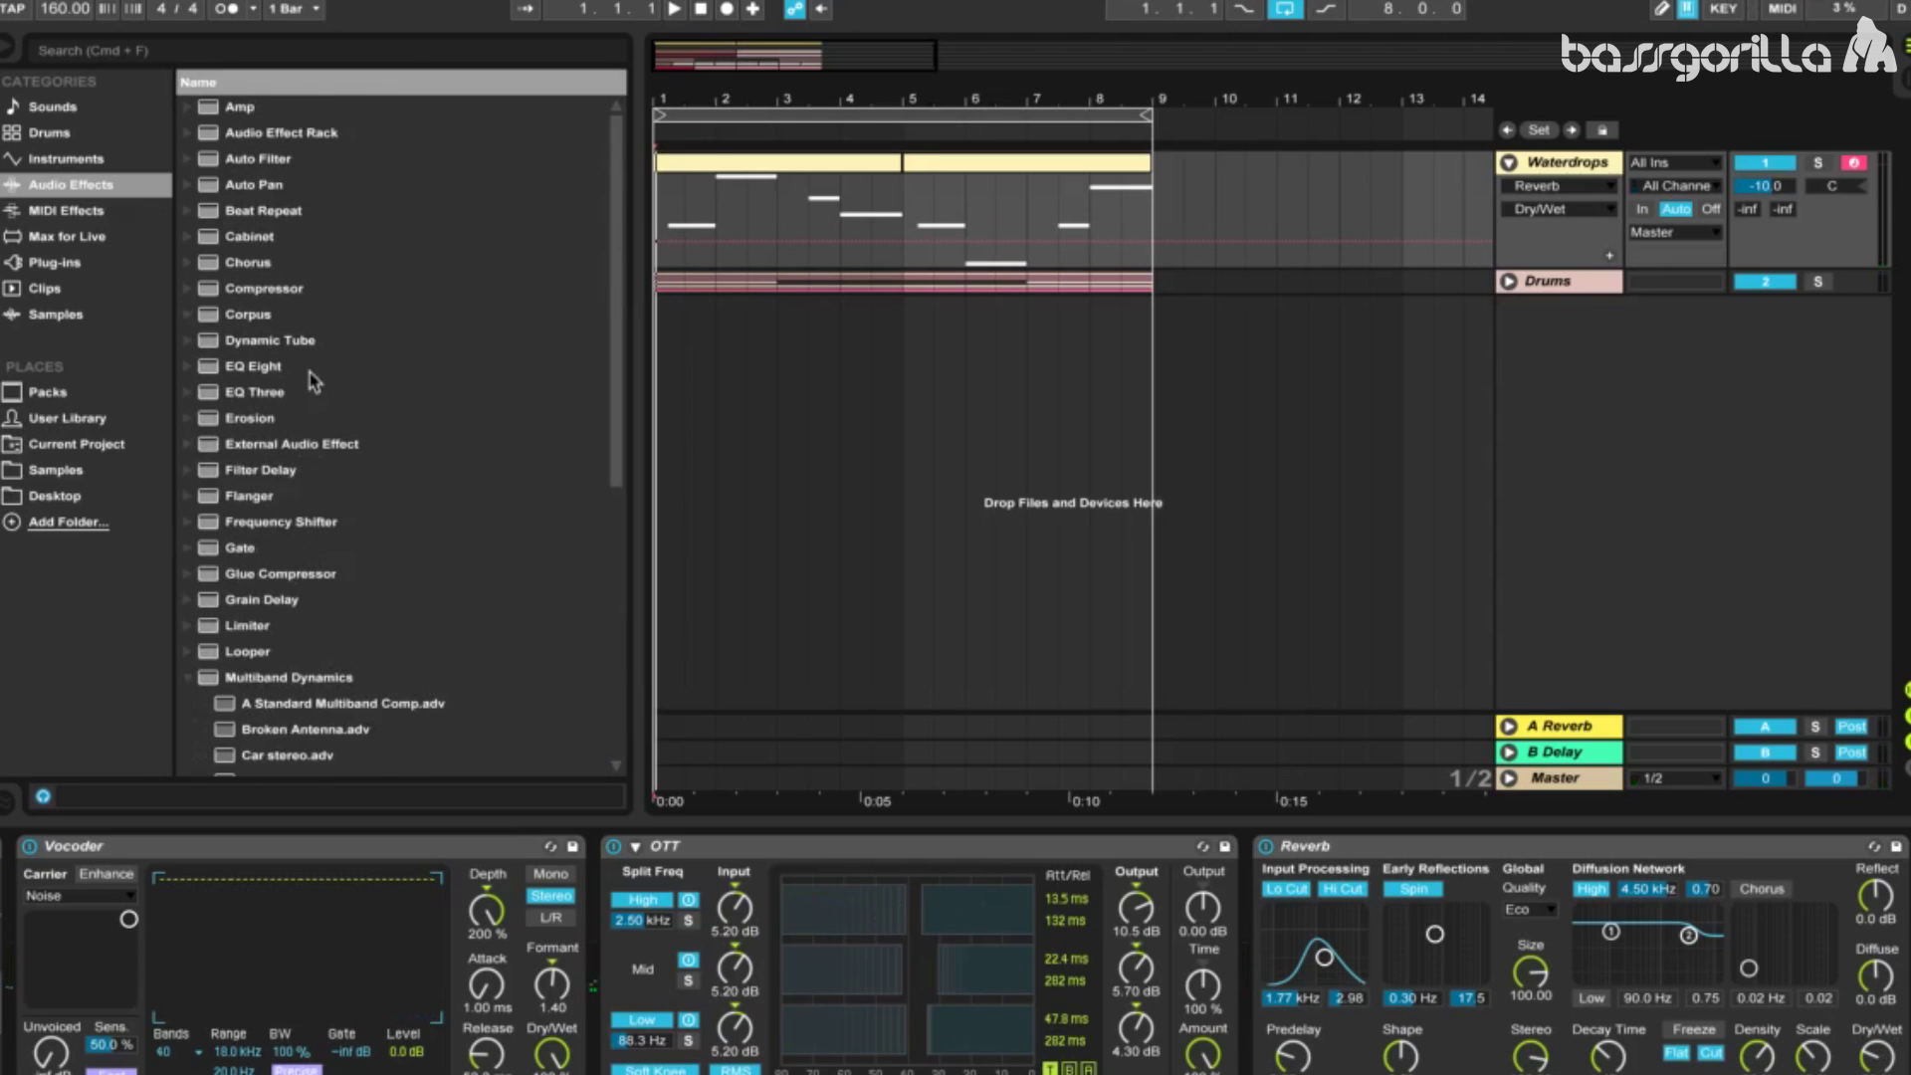
Append EQ Eight after the Reverb and make band 1 a low cut at 178 Hz
left_click_drag(279, 365, 1502, 1068)
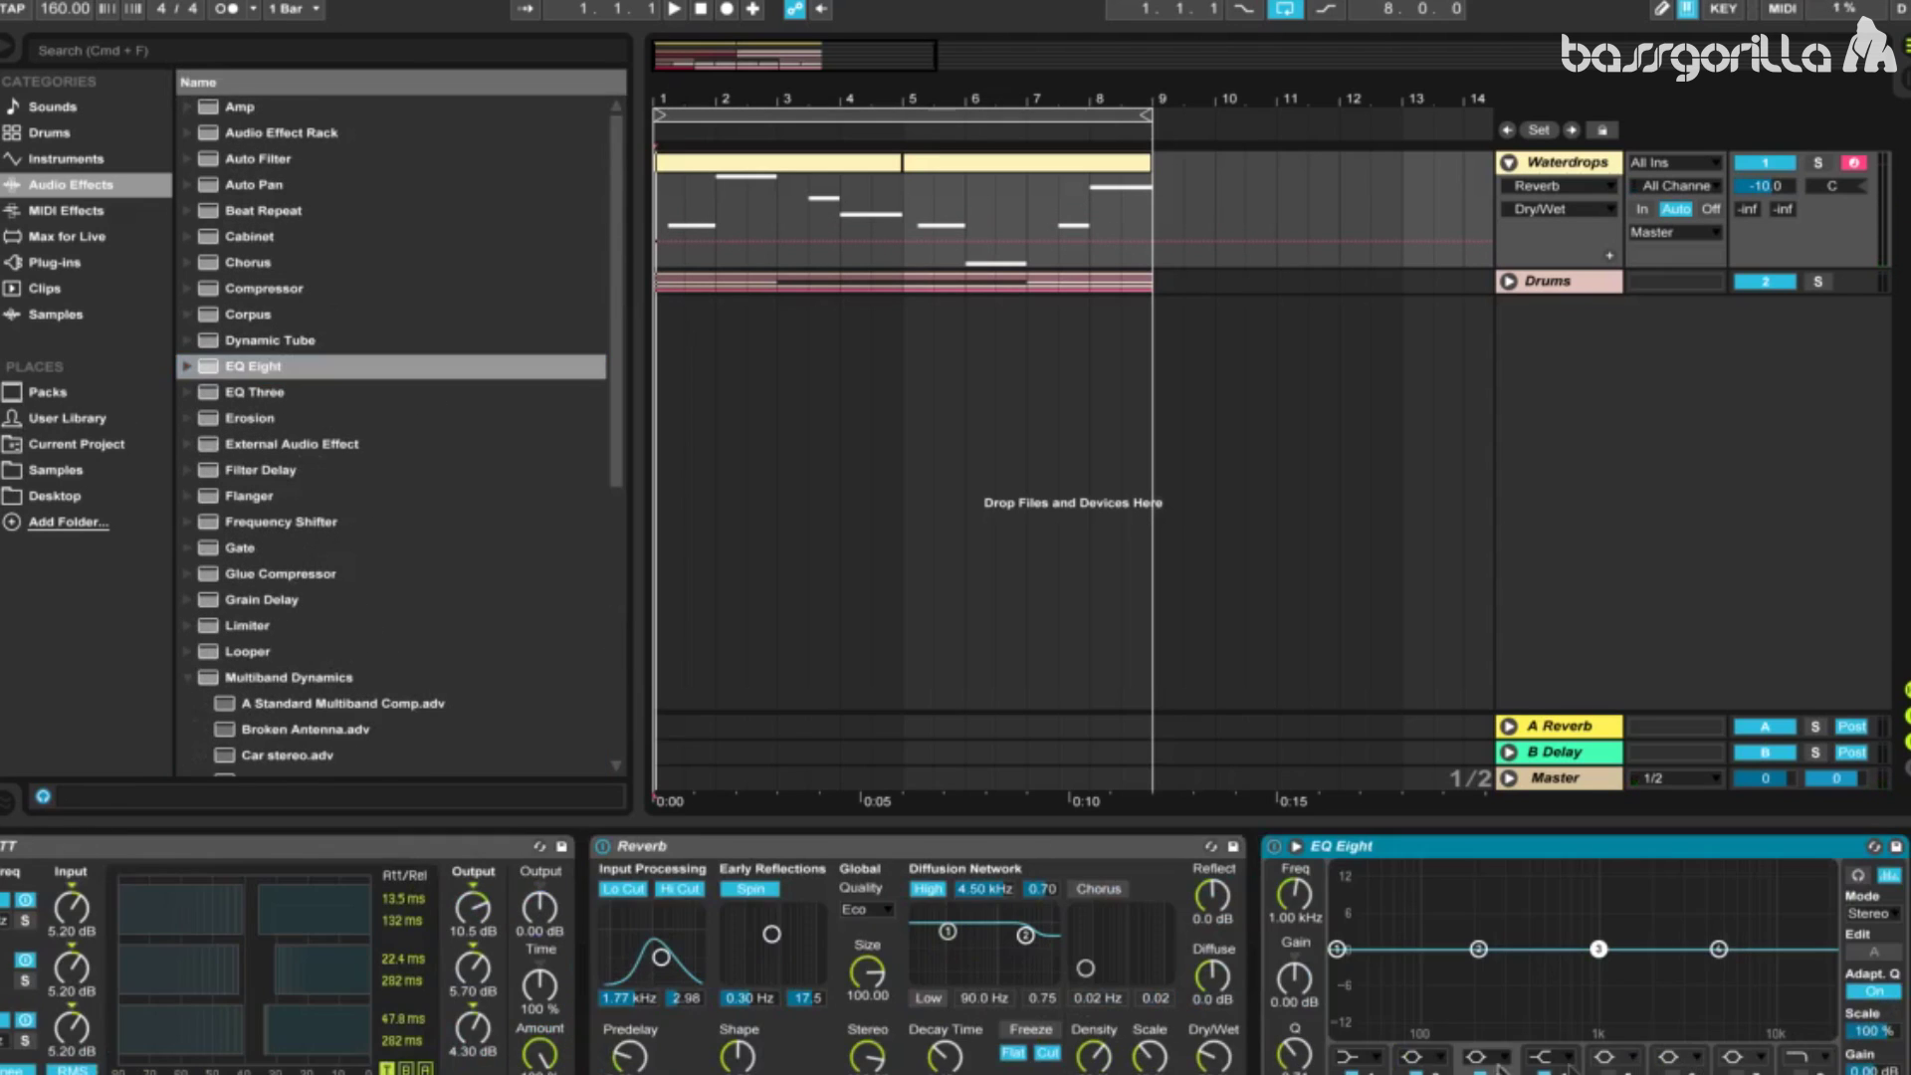
left_click(1354, 1057)
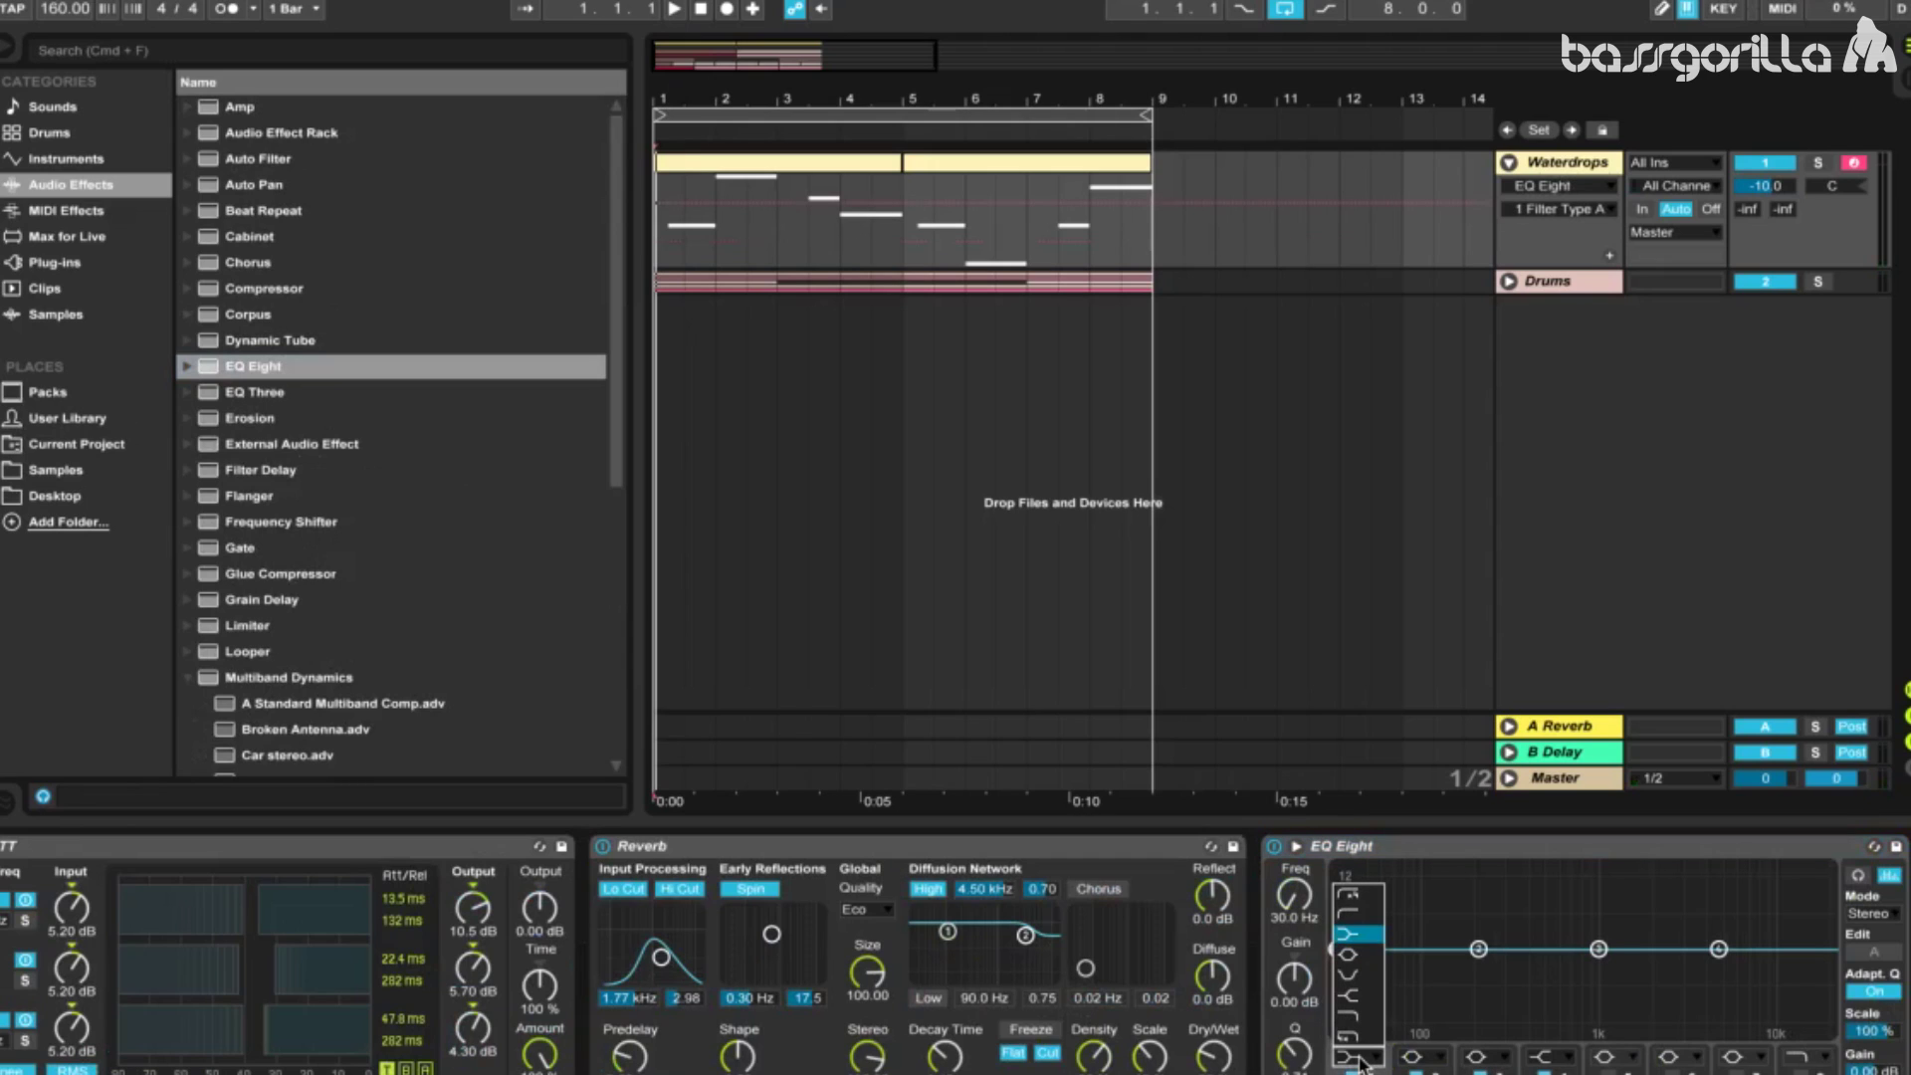
left_click(1350, 893)
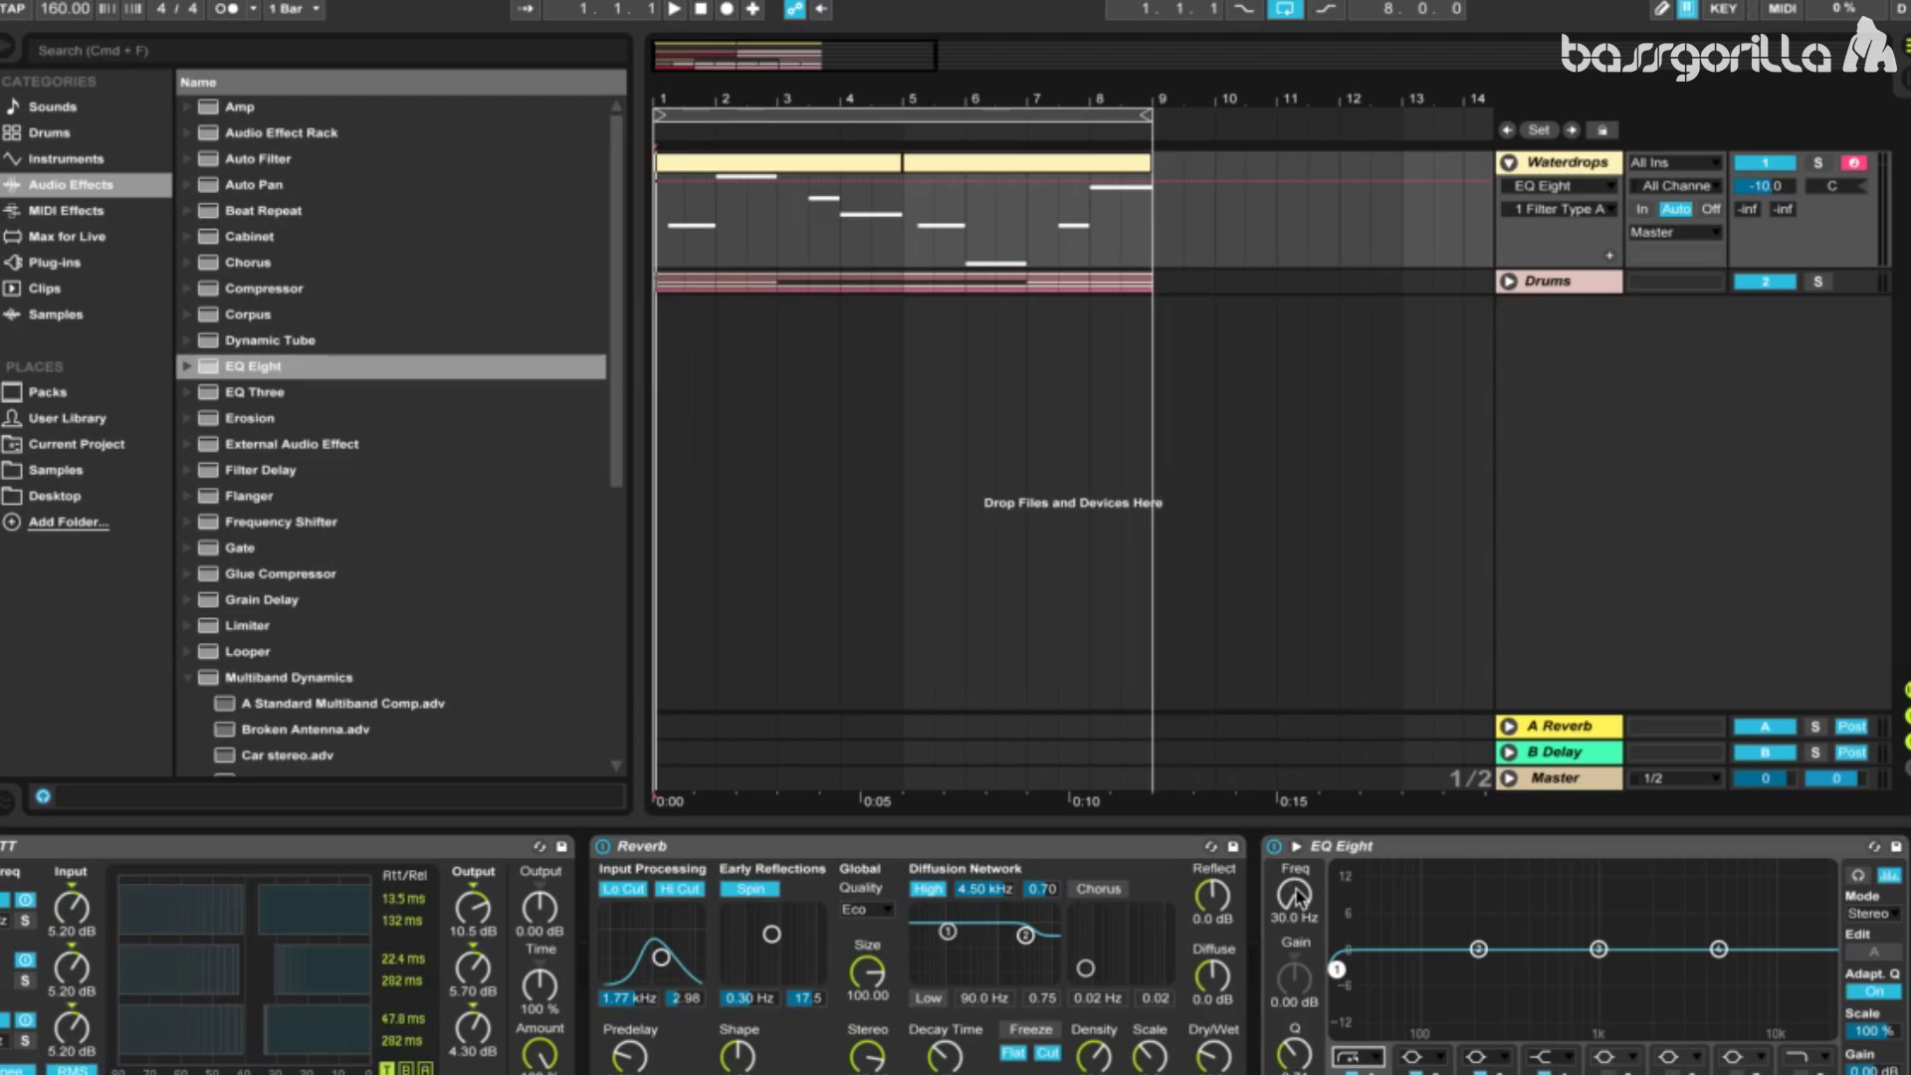
left_click_drag(1304, 901, 1298, 901)
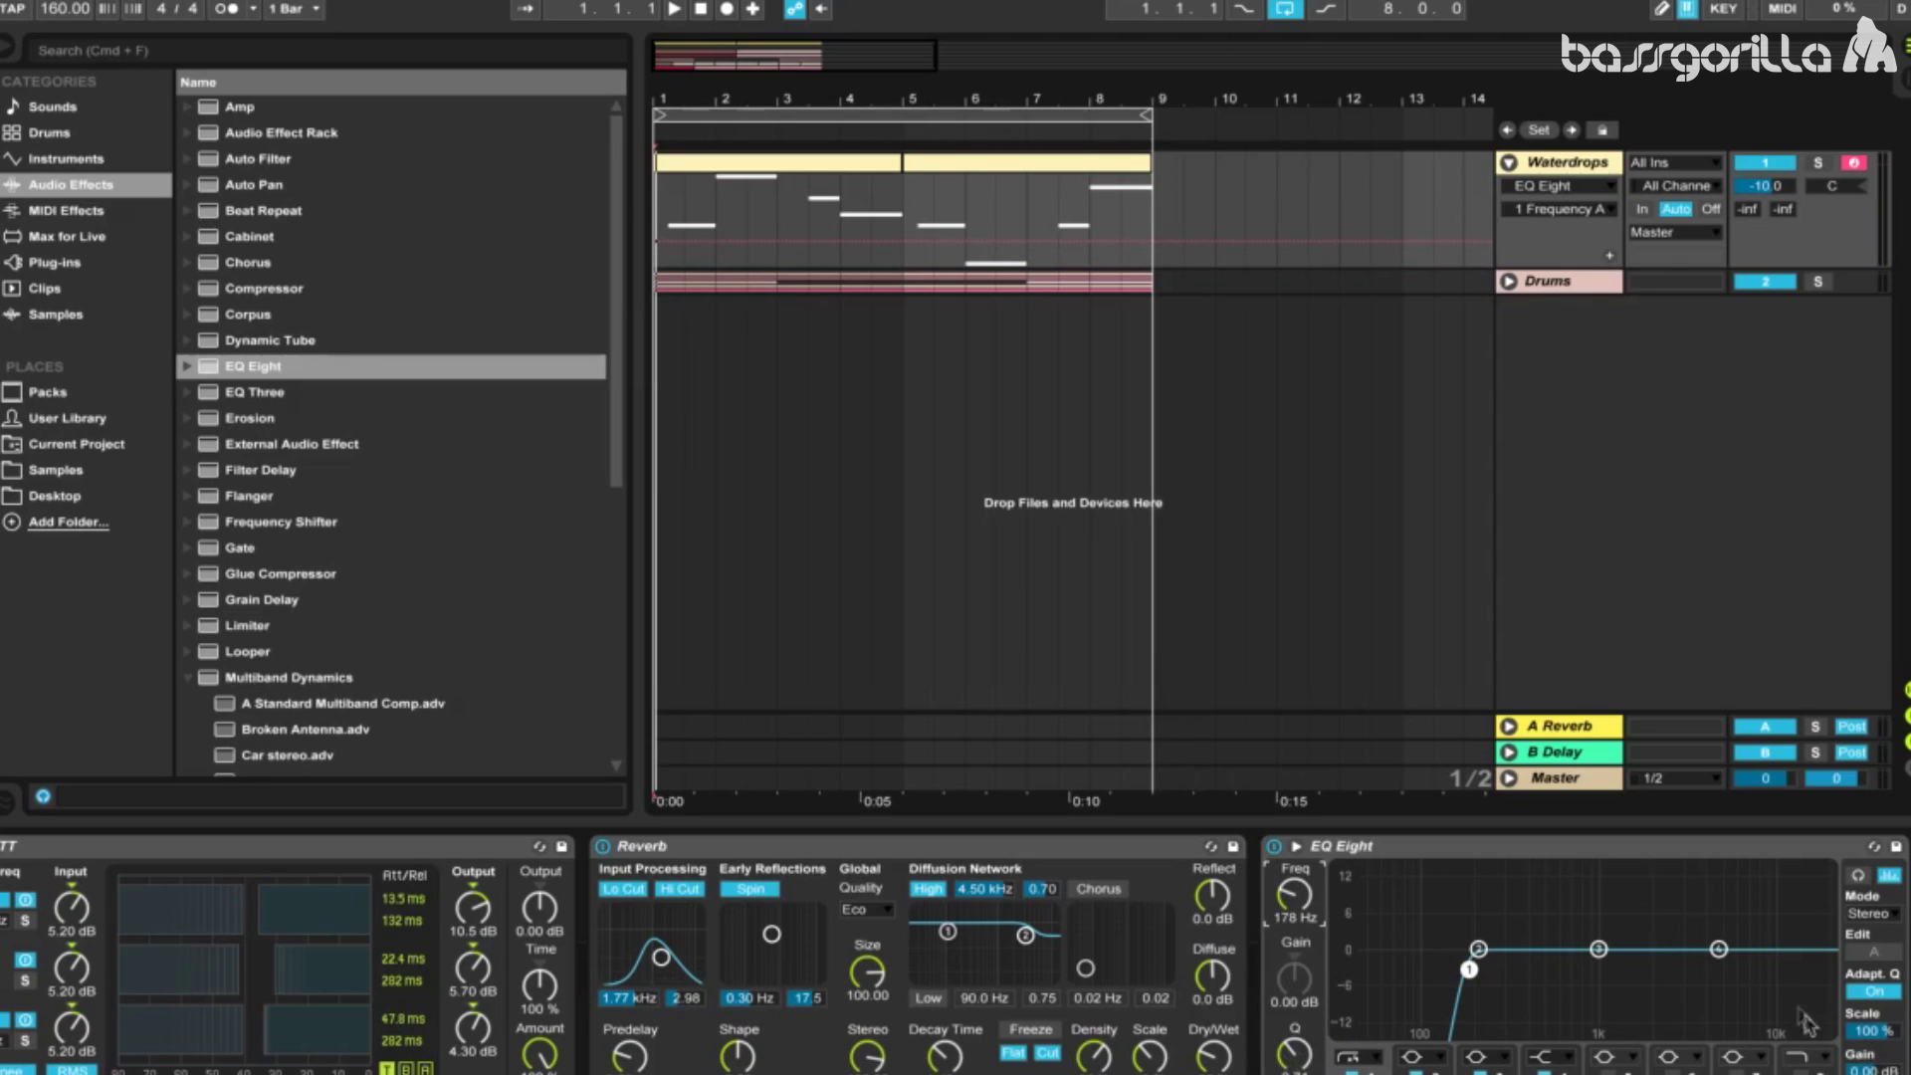
Set EQ Eight band 4 to 4650 Hz with a 1.67 dB gain boost
left_click(1719, 951)
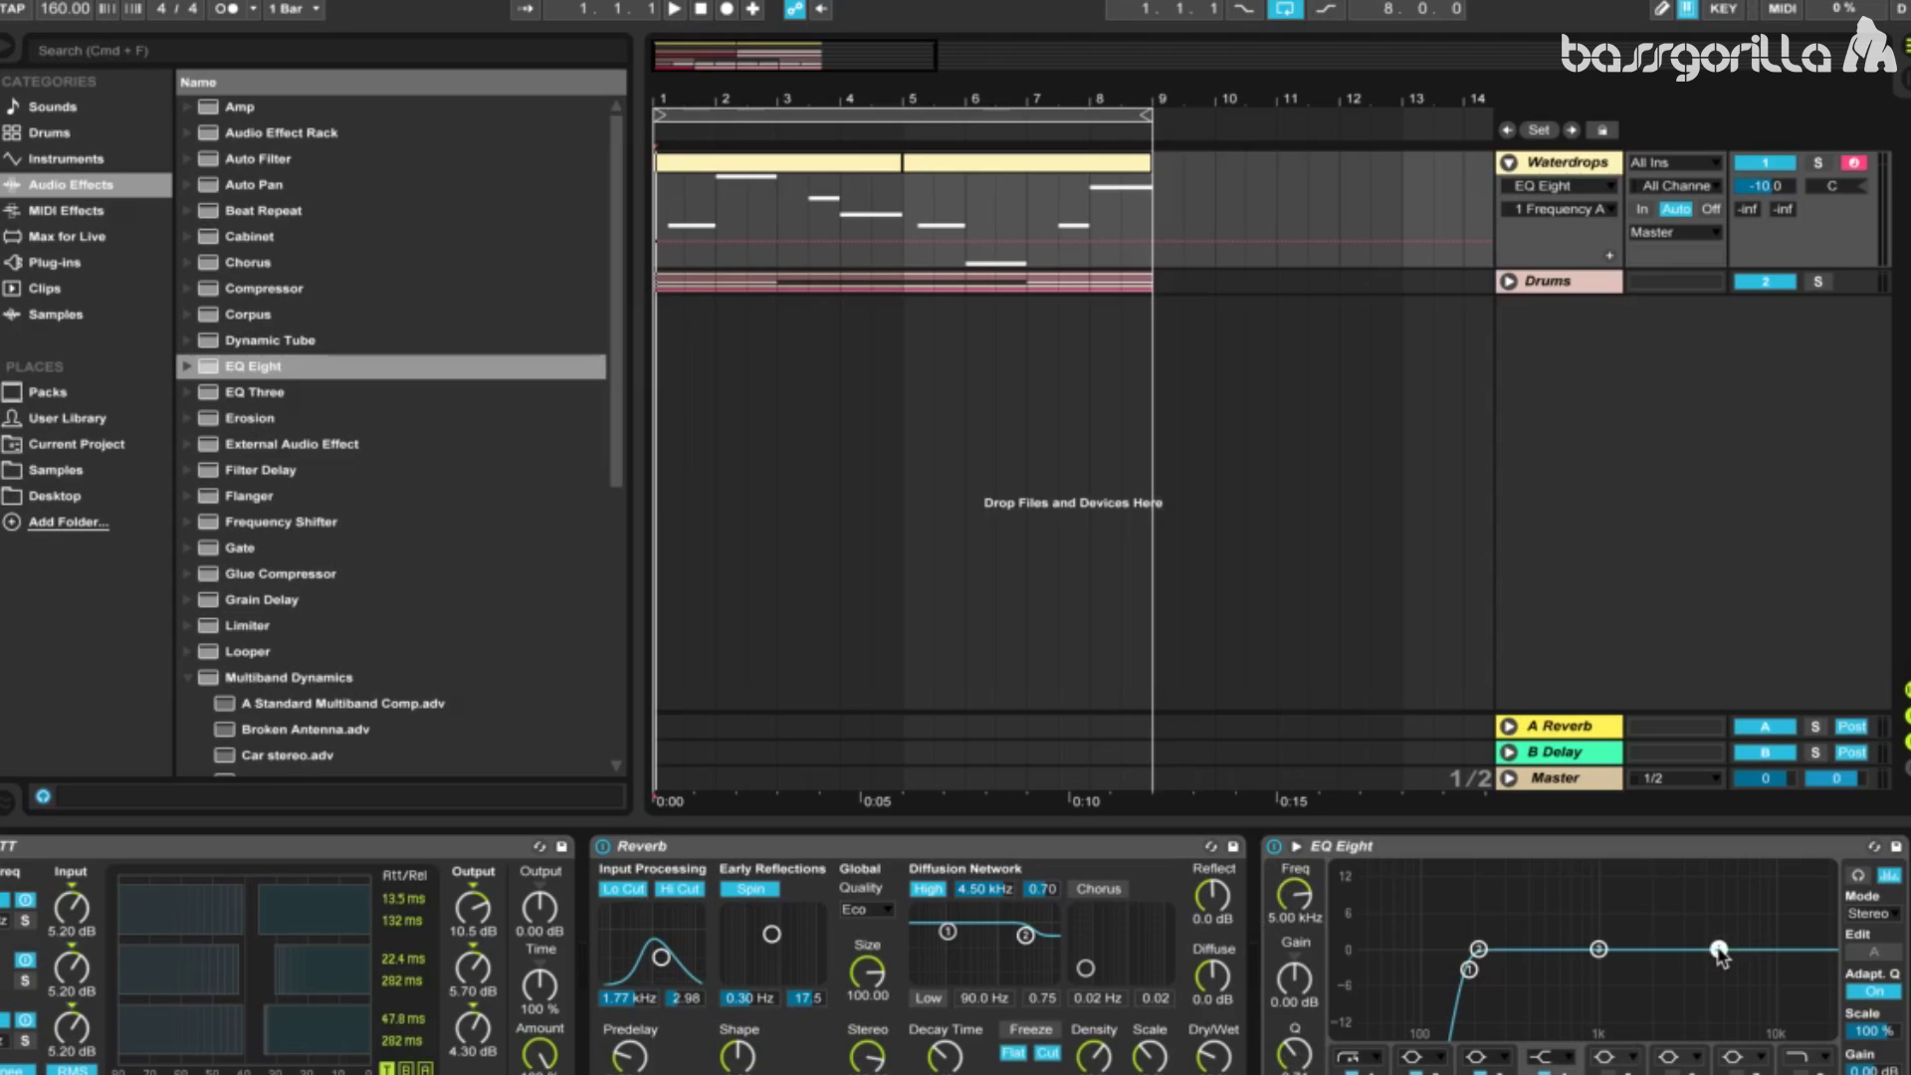
left_click(1719, 951)
type("4650")
key("Return")
mouse_move(1290, 994)
left_mouse_down()
mouse_move(1291, 951)
mouse_move(1299, 975)
left_mouse_up()
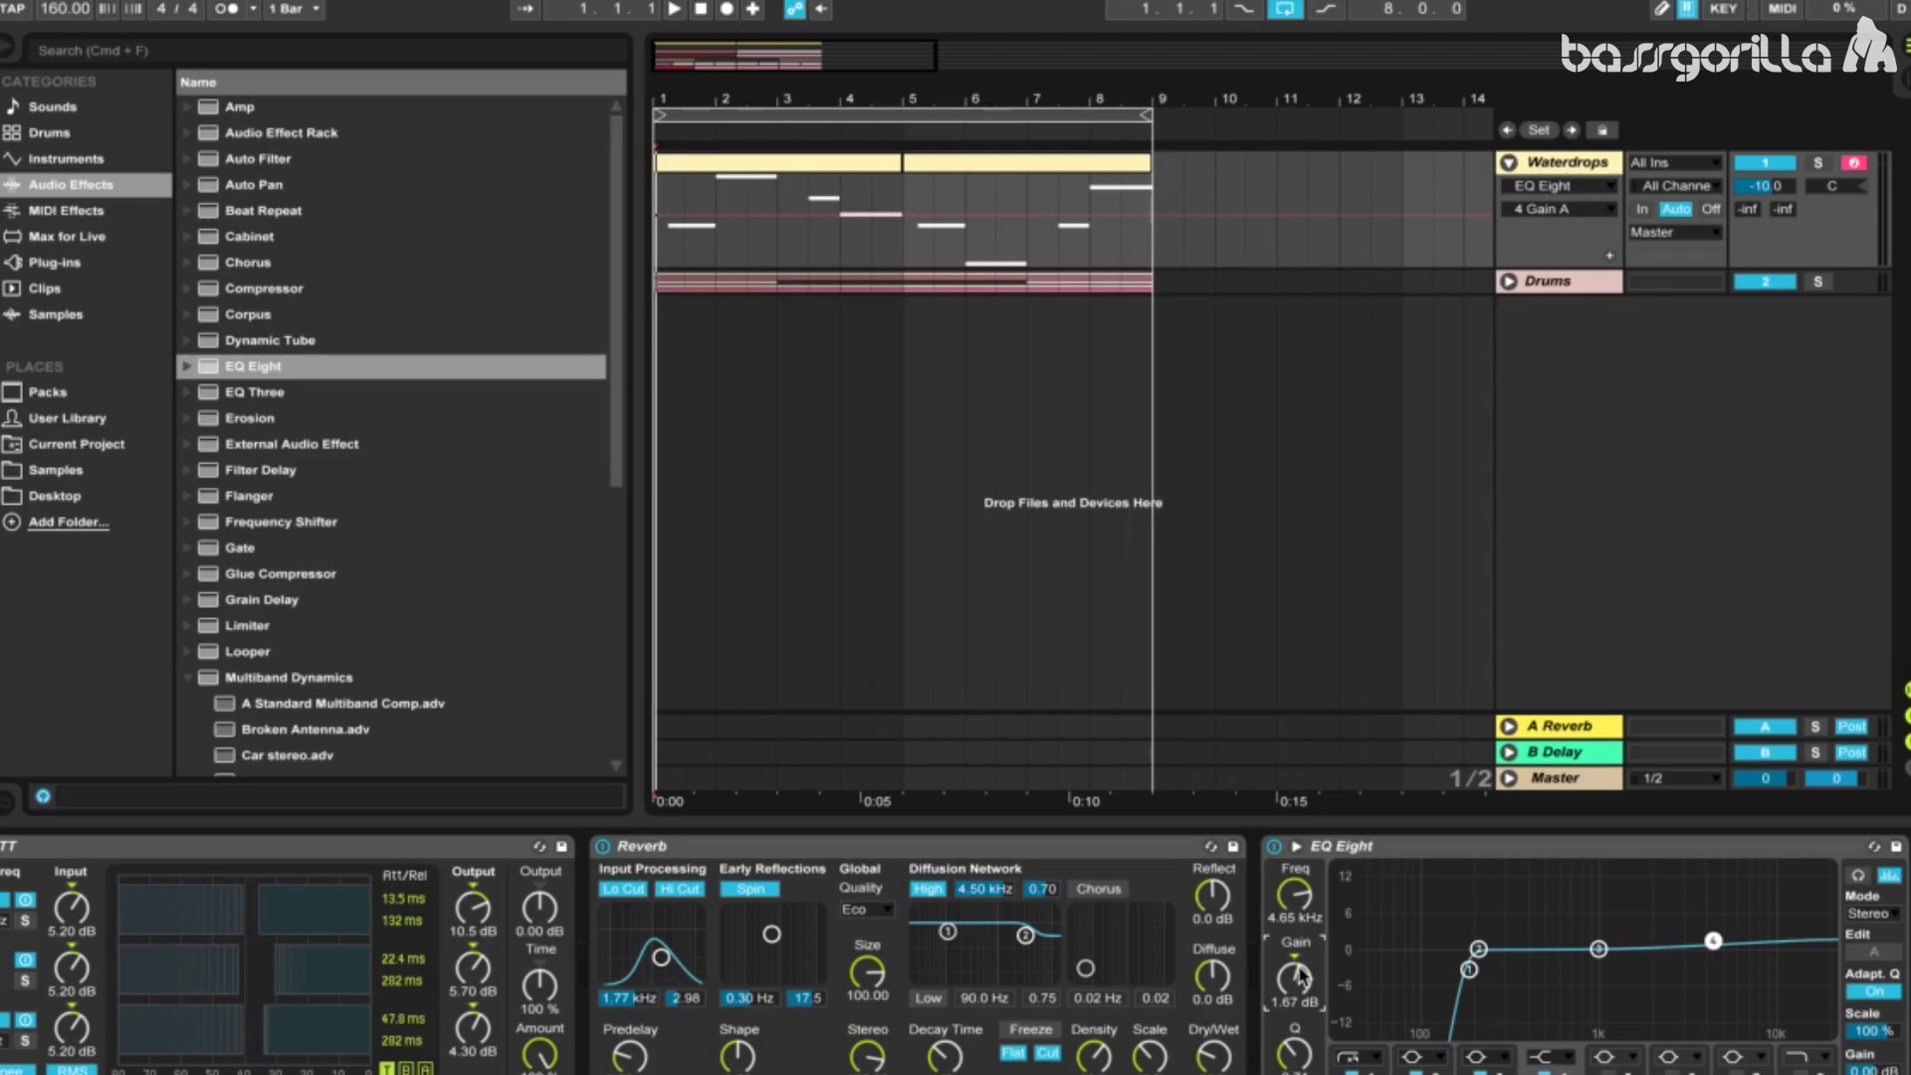
left_click(1297, 1059)
Insert an Arpeggiator before Operator, with 48 % gate and 3 transpose steps
left_click(88, 189)
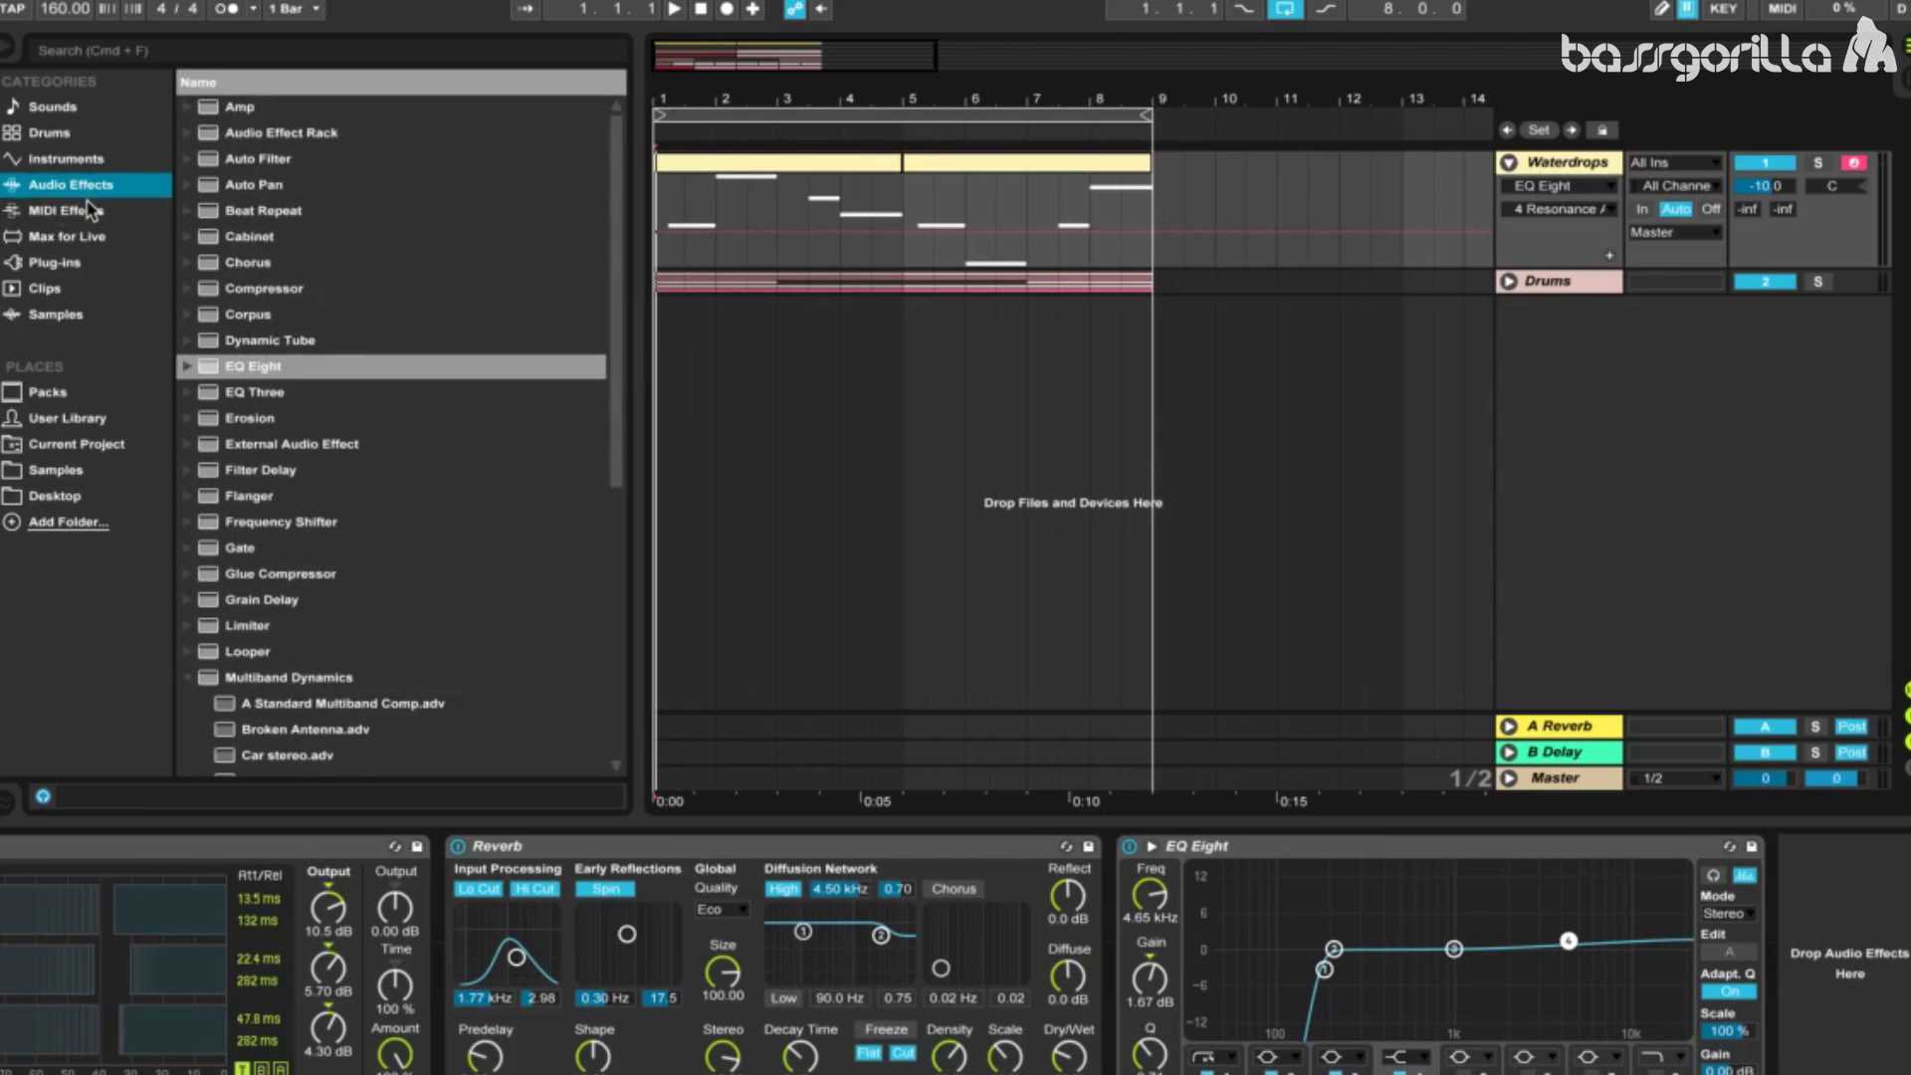
left_click(89, 211)
left_click_drag(248, 117, 14, 973)
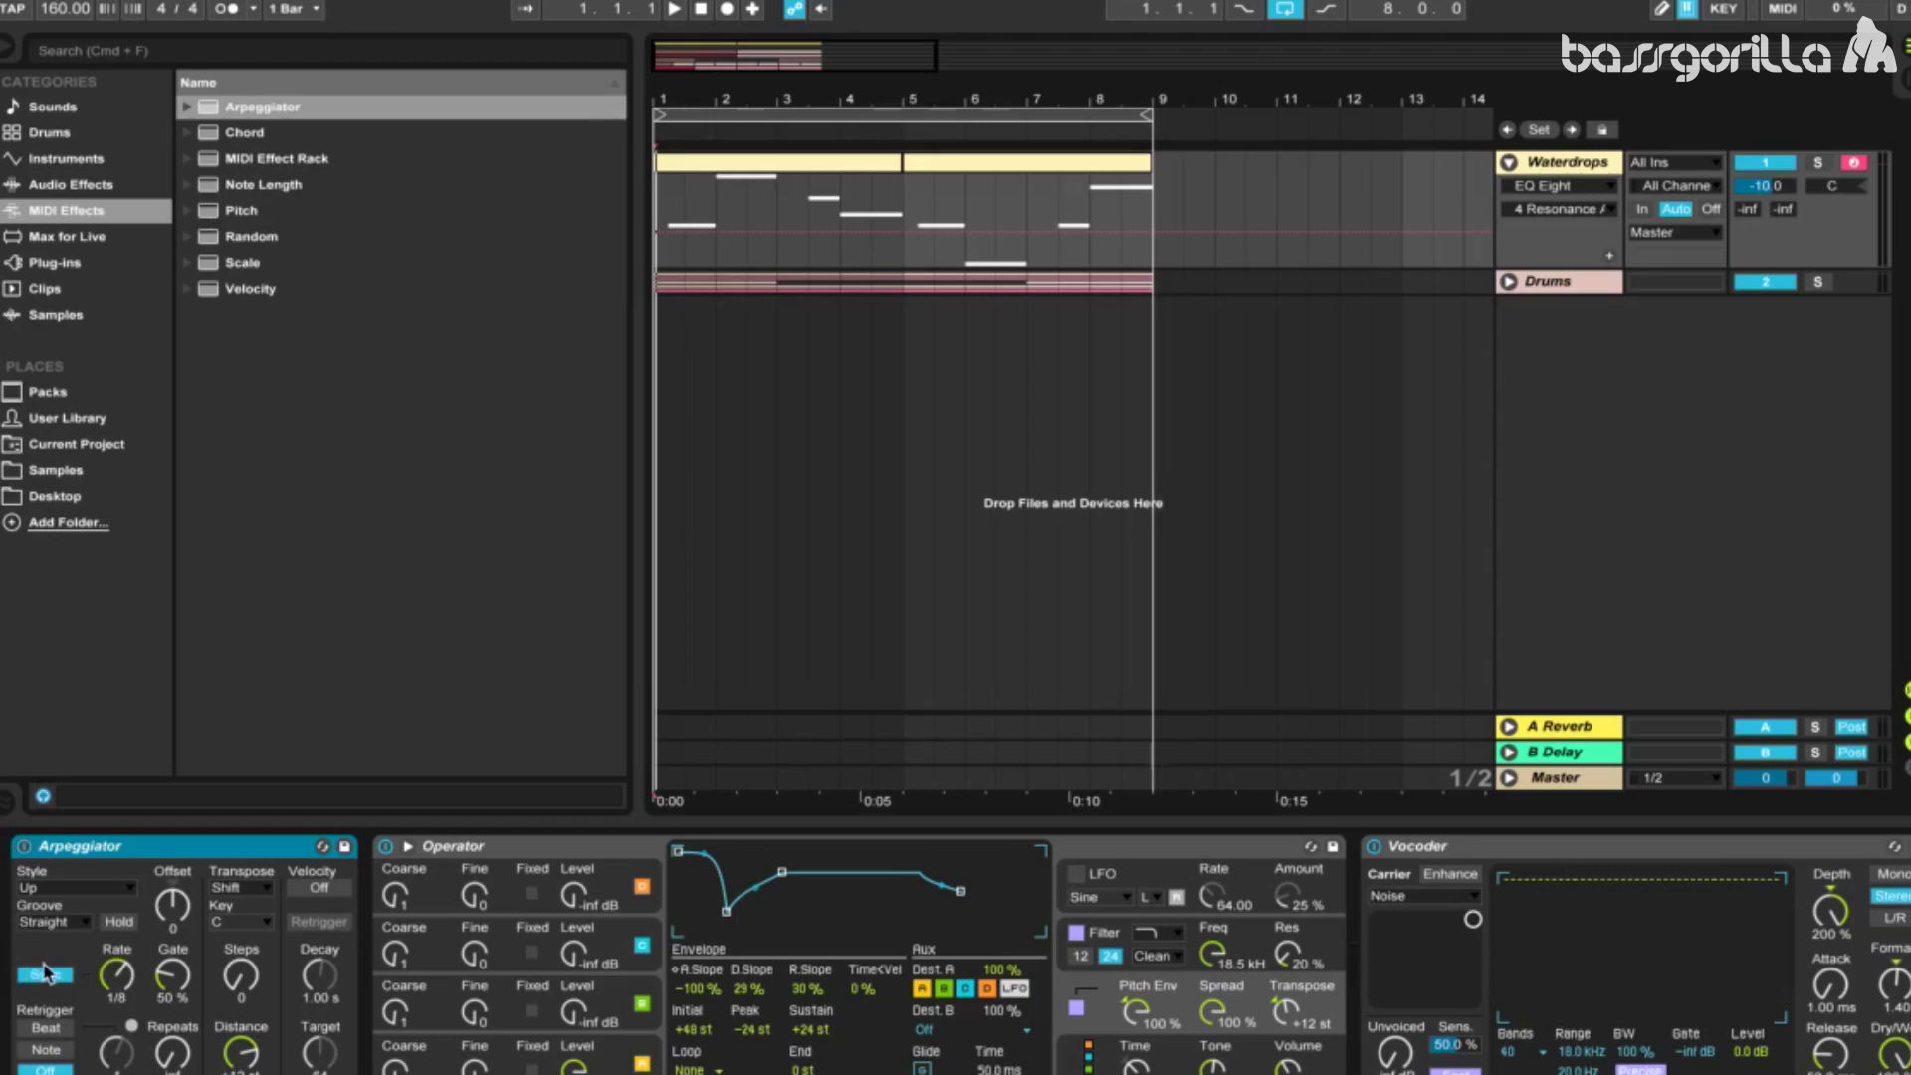
left_click(171, 976)
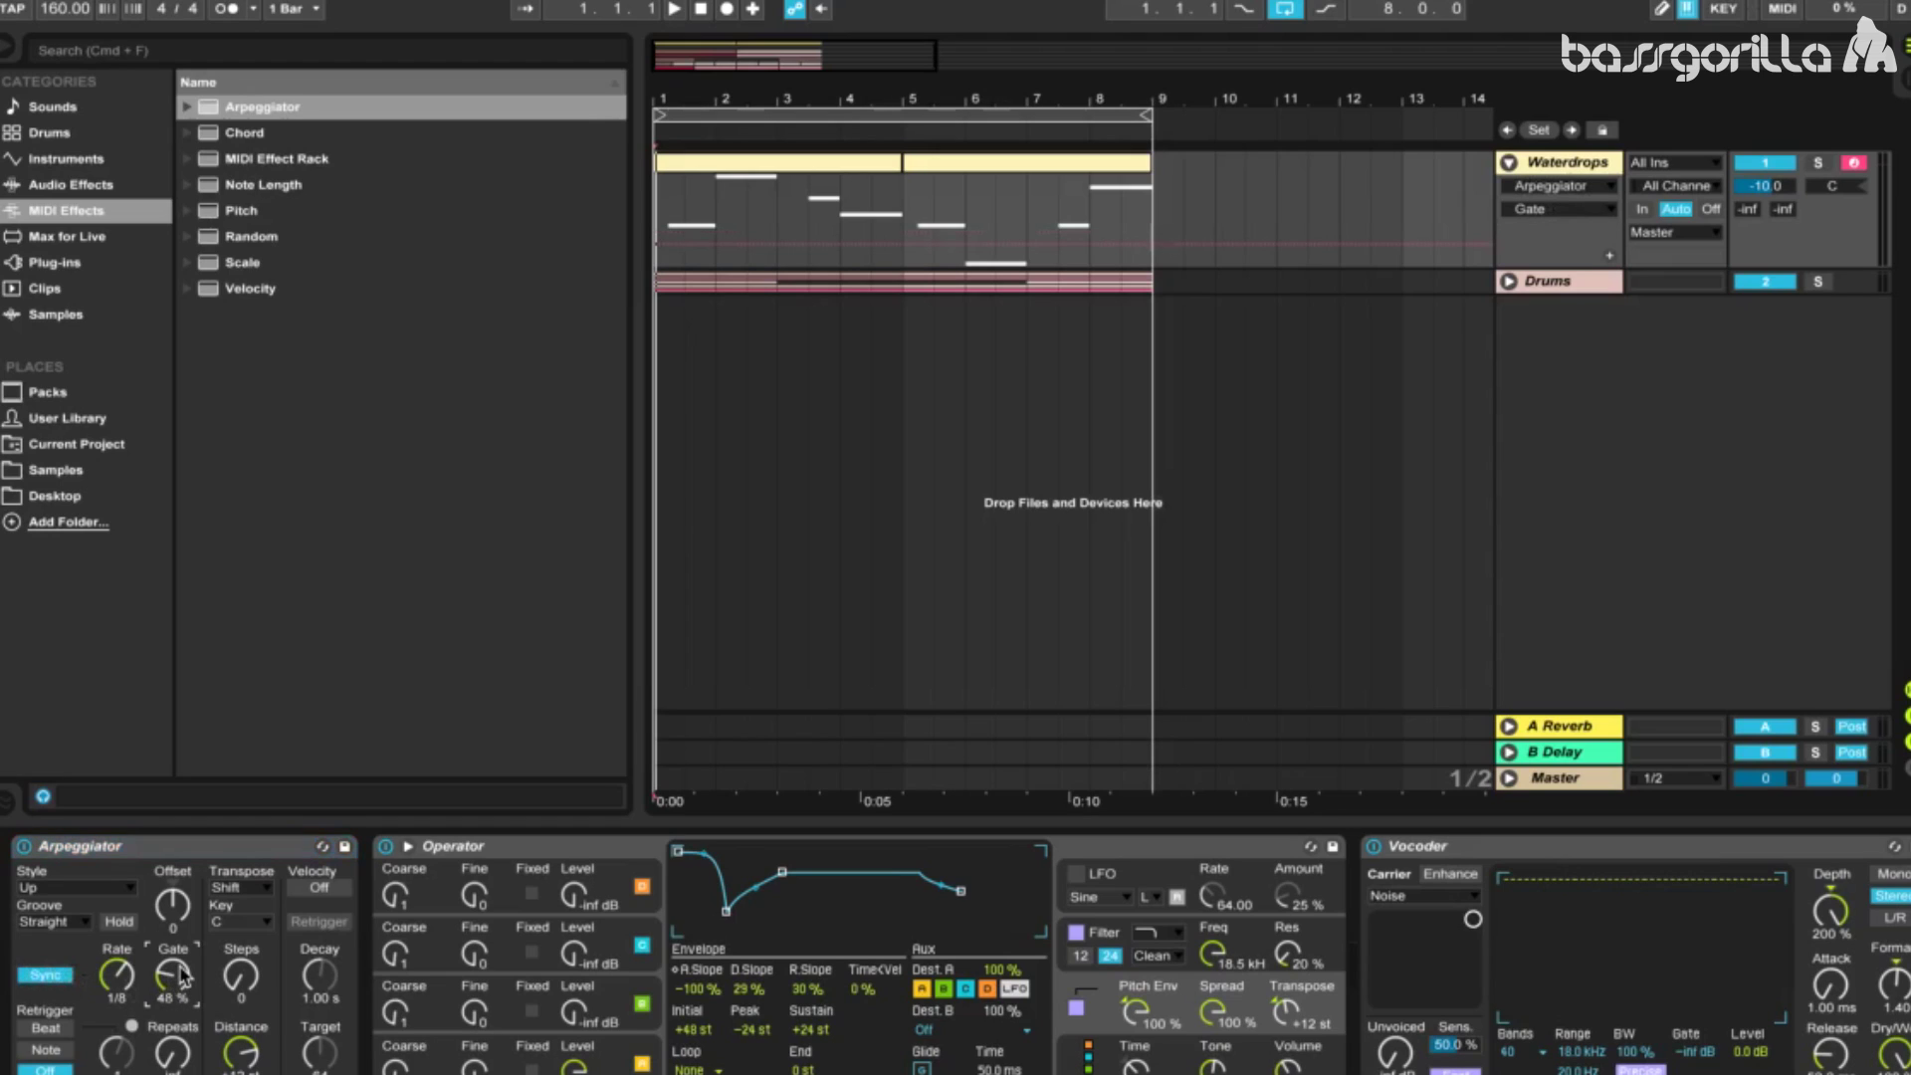
left_click(241, 1054)
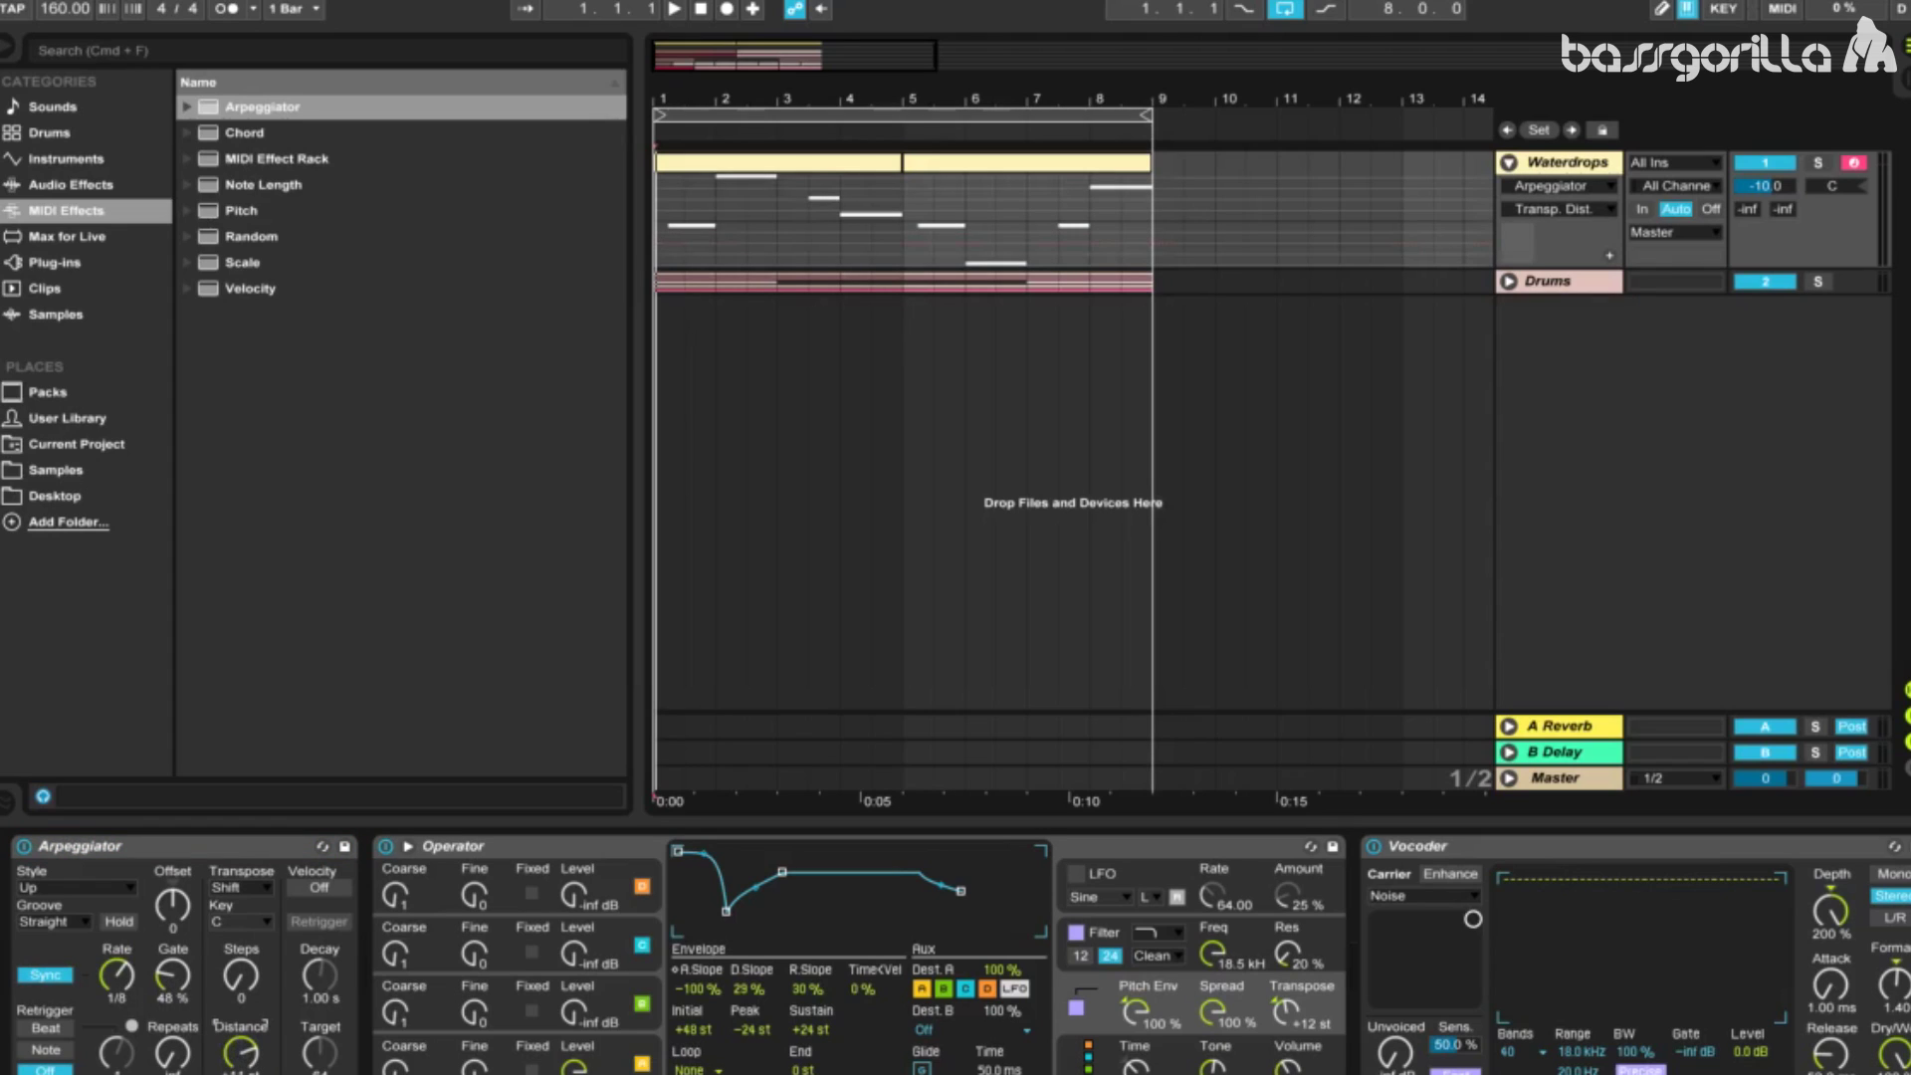
left_click(240, 976)
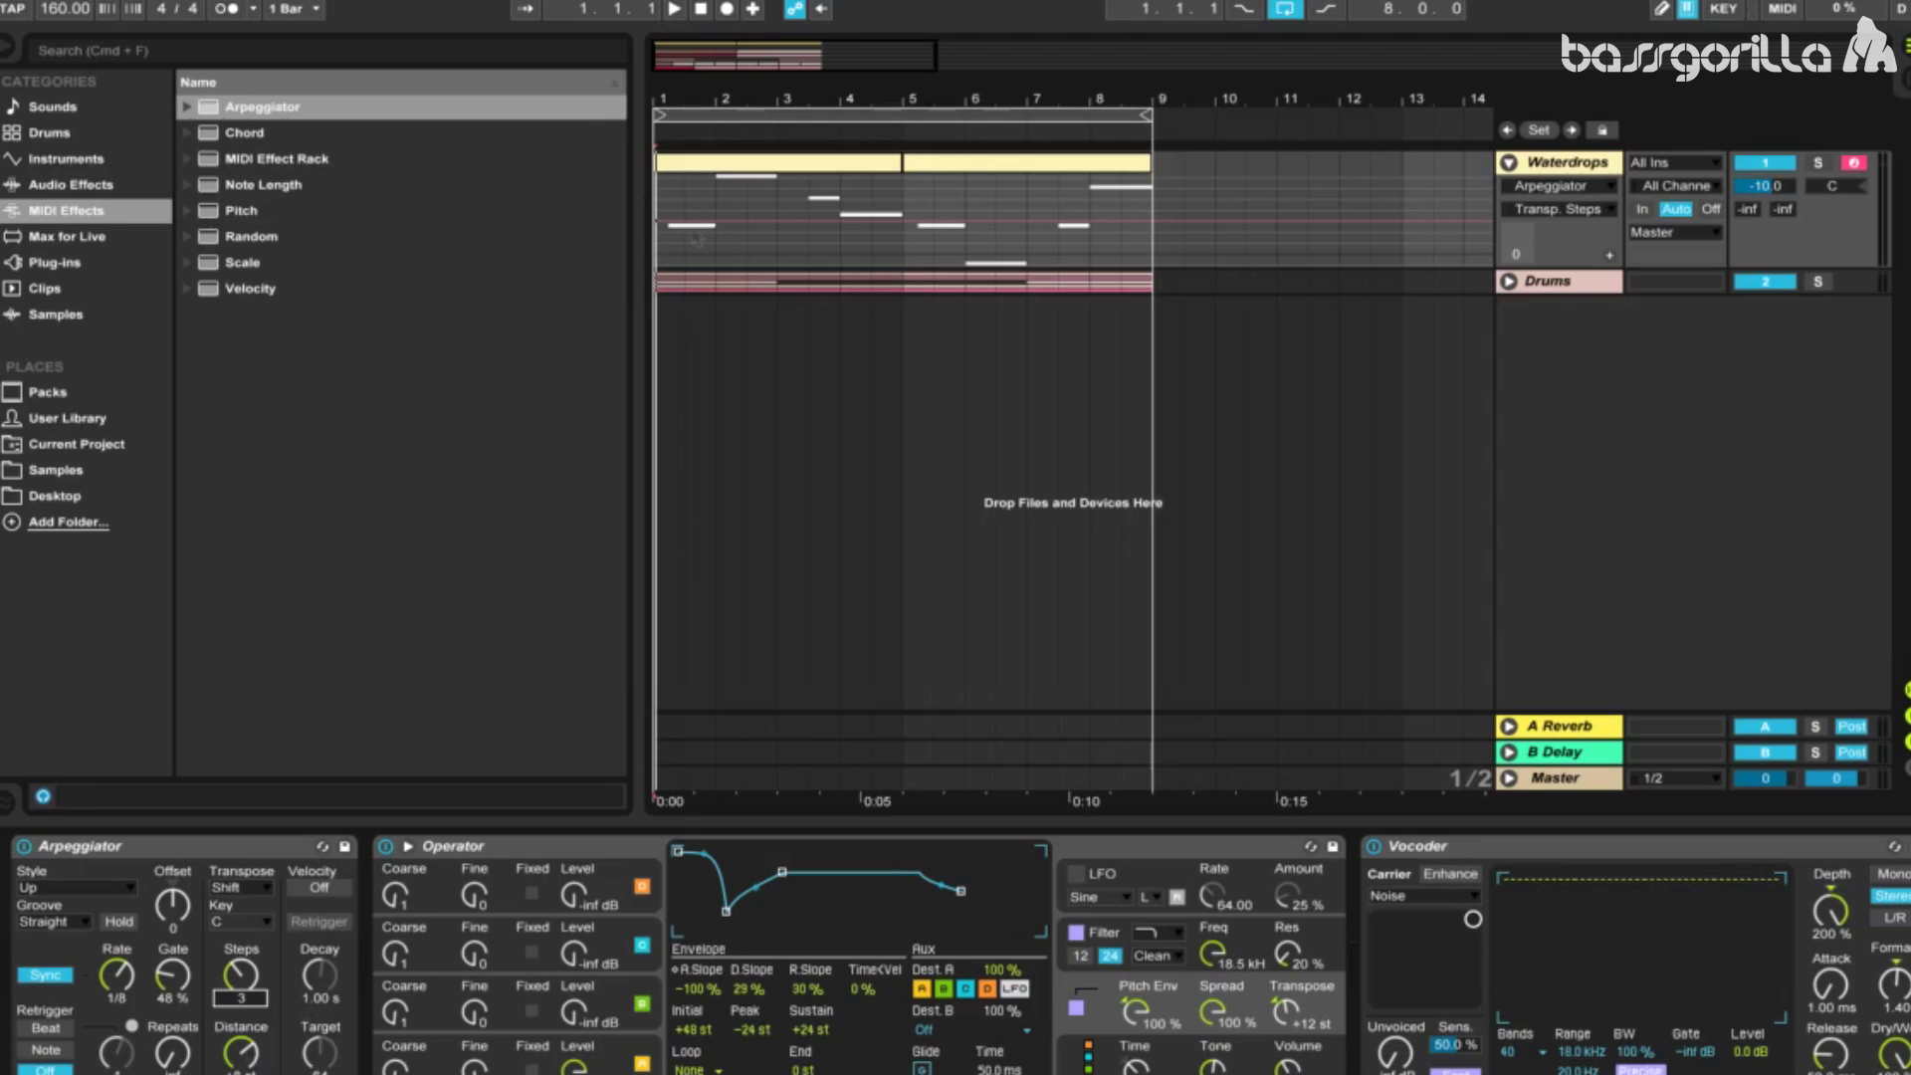
left_click(676, 9)
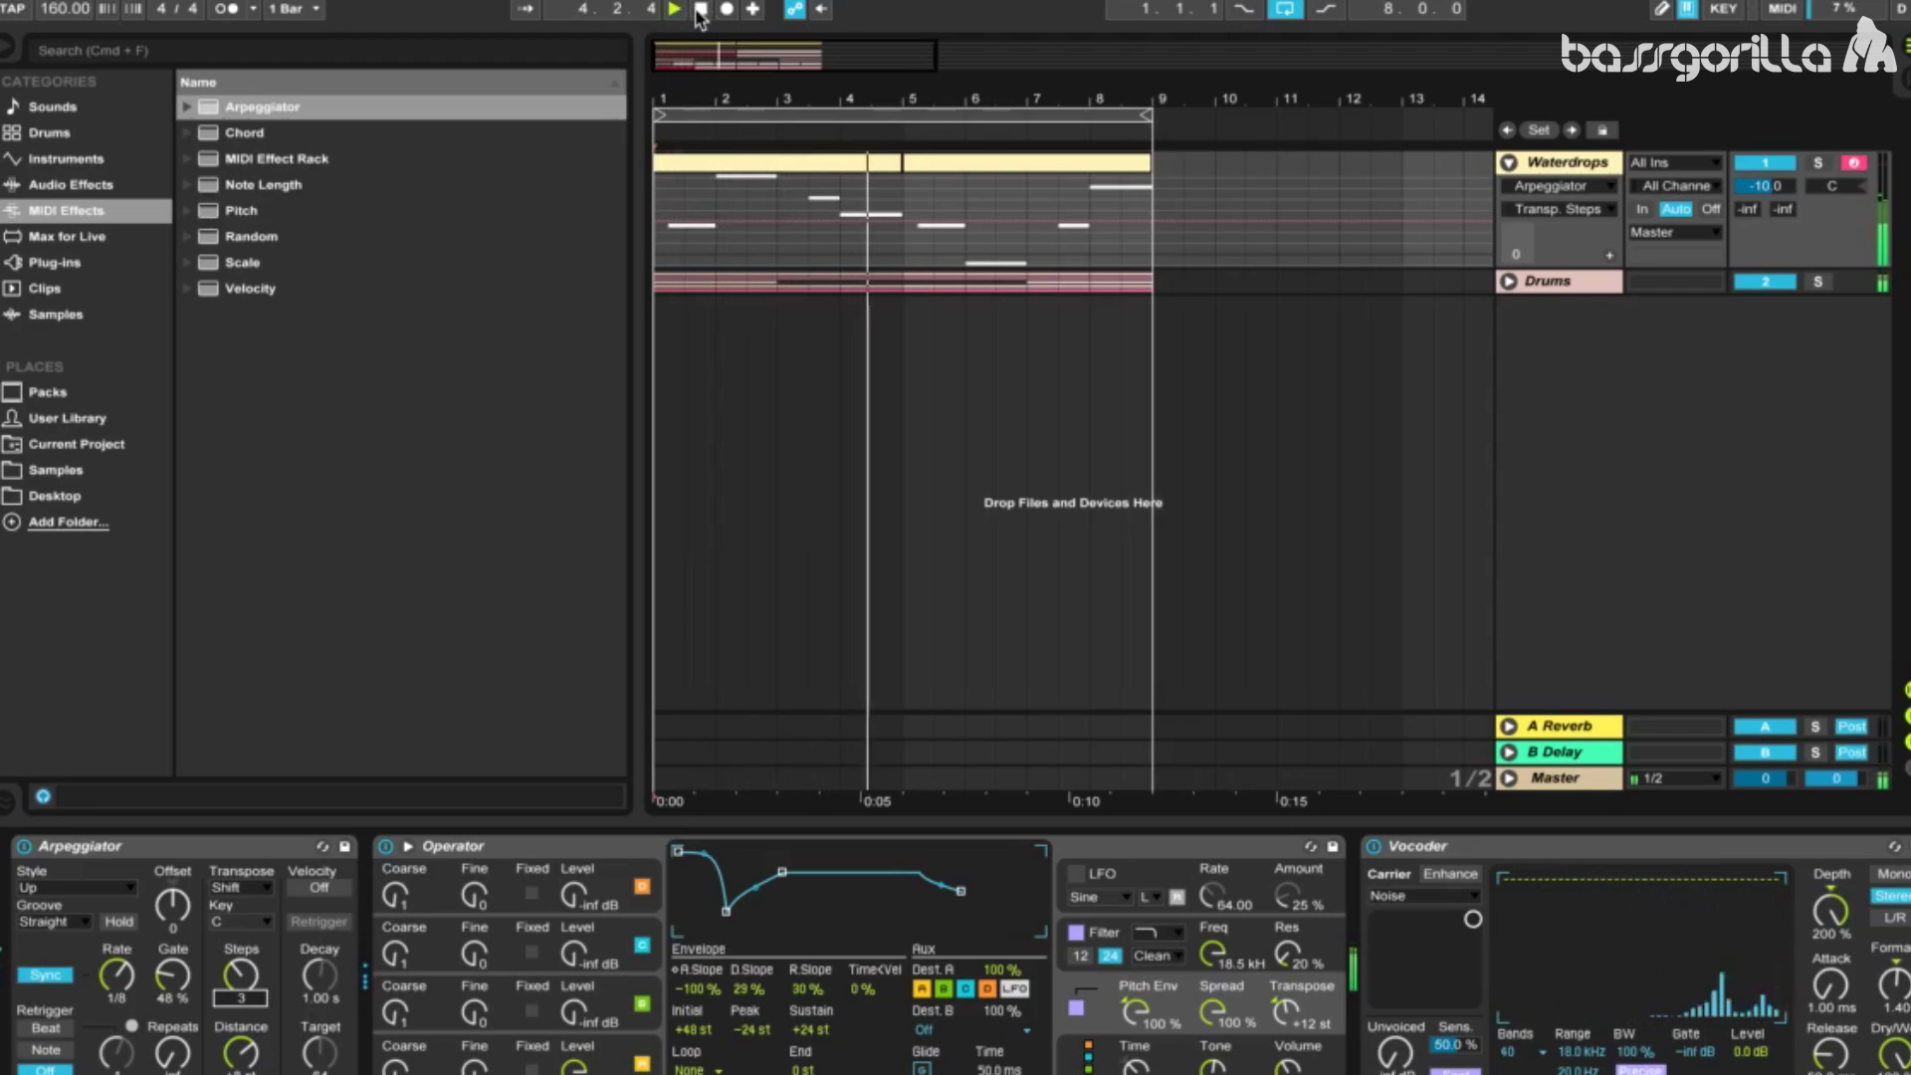
left_click(700, 9)
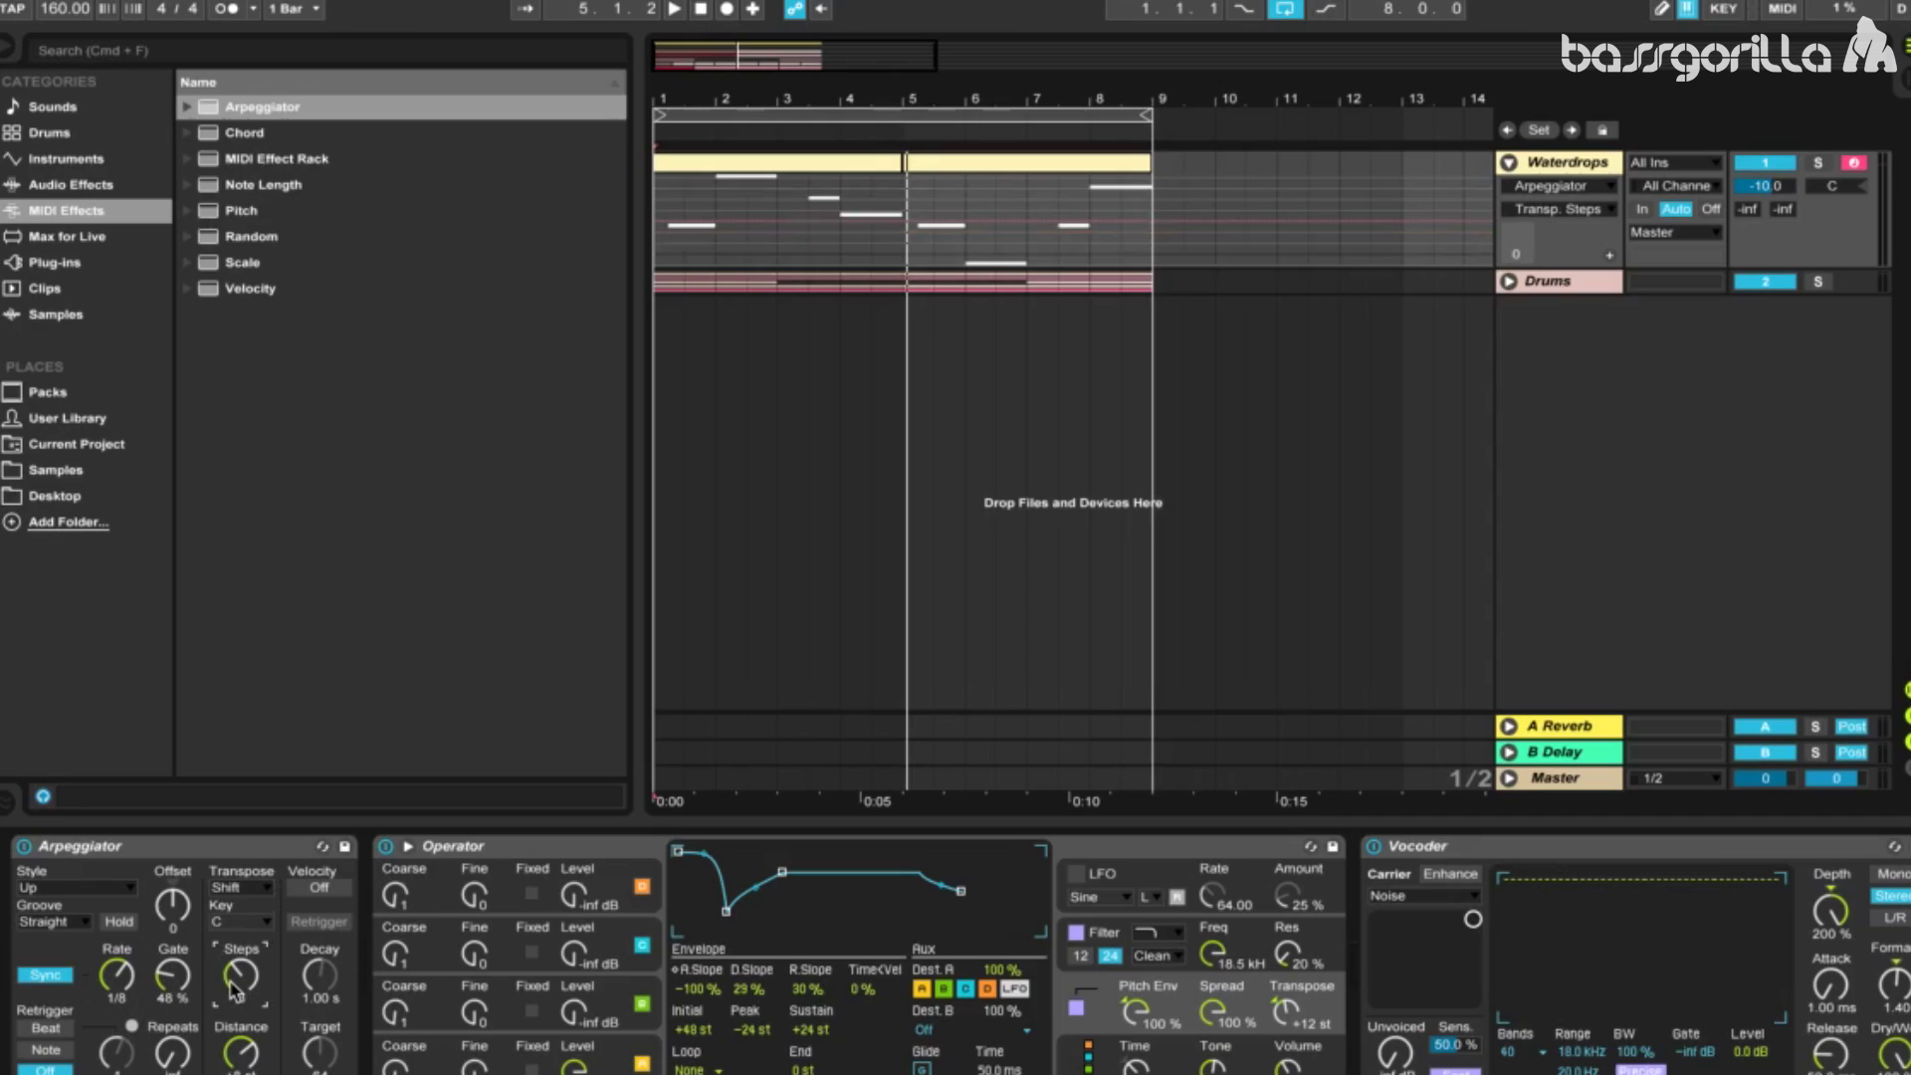
Draw Arpeggiator Synced Rate automation: 1/12 at bar 1, 1/8 at bar 3, lower again at bars 5 and 7
left_click(110, 984)
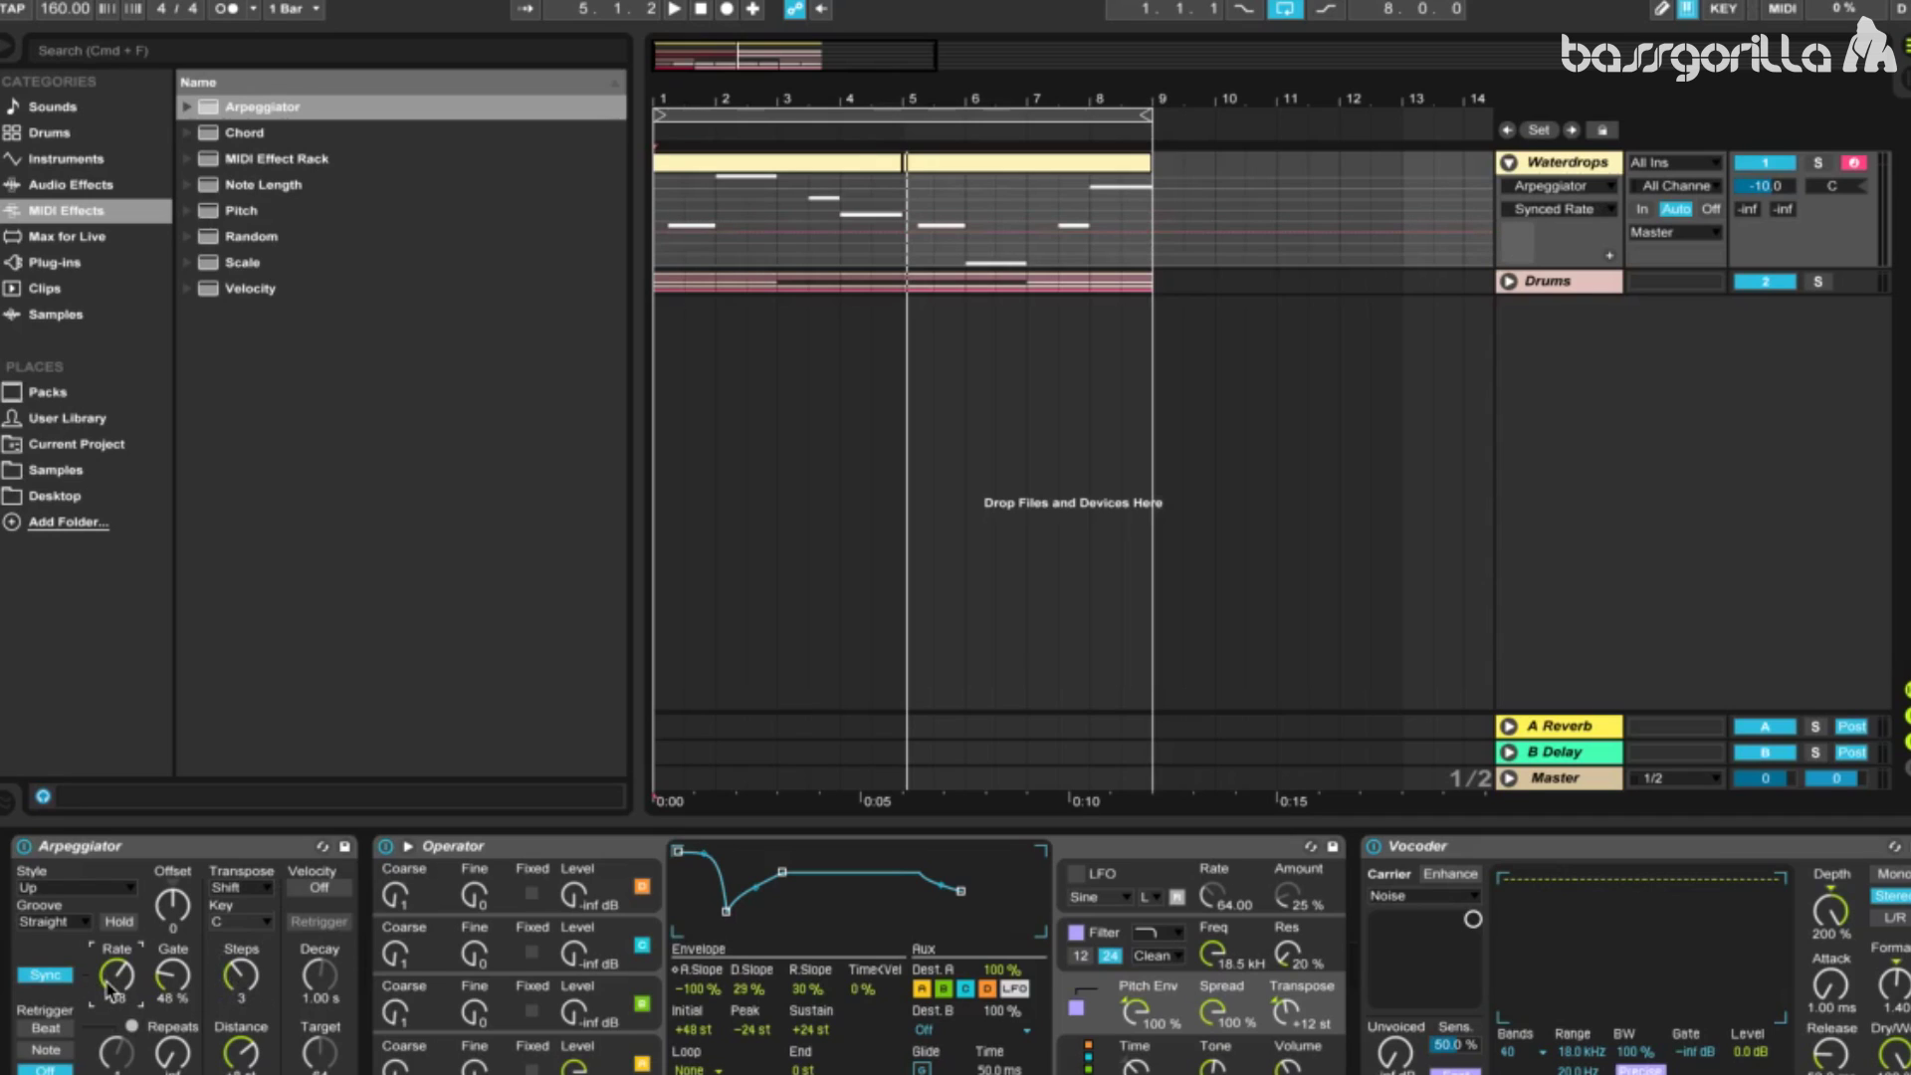
left_click(657, 232)
left_click_drag(672, 232, 667, 253)
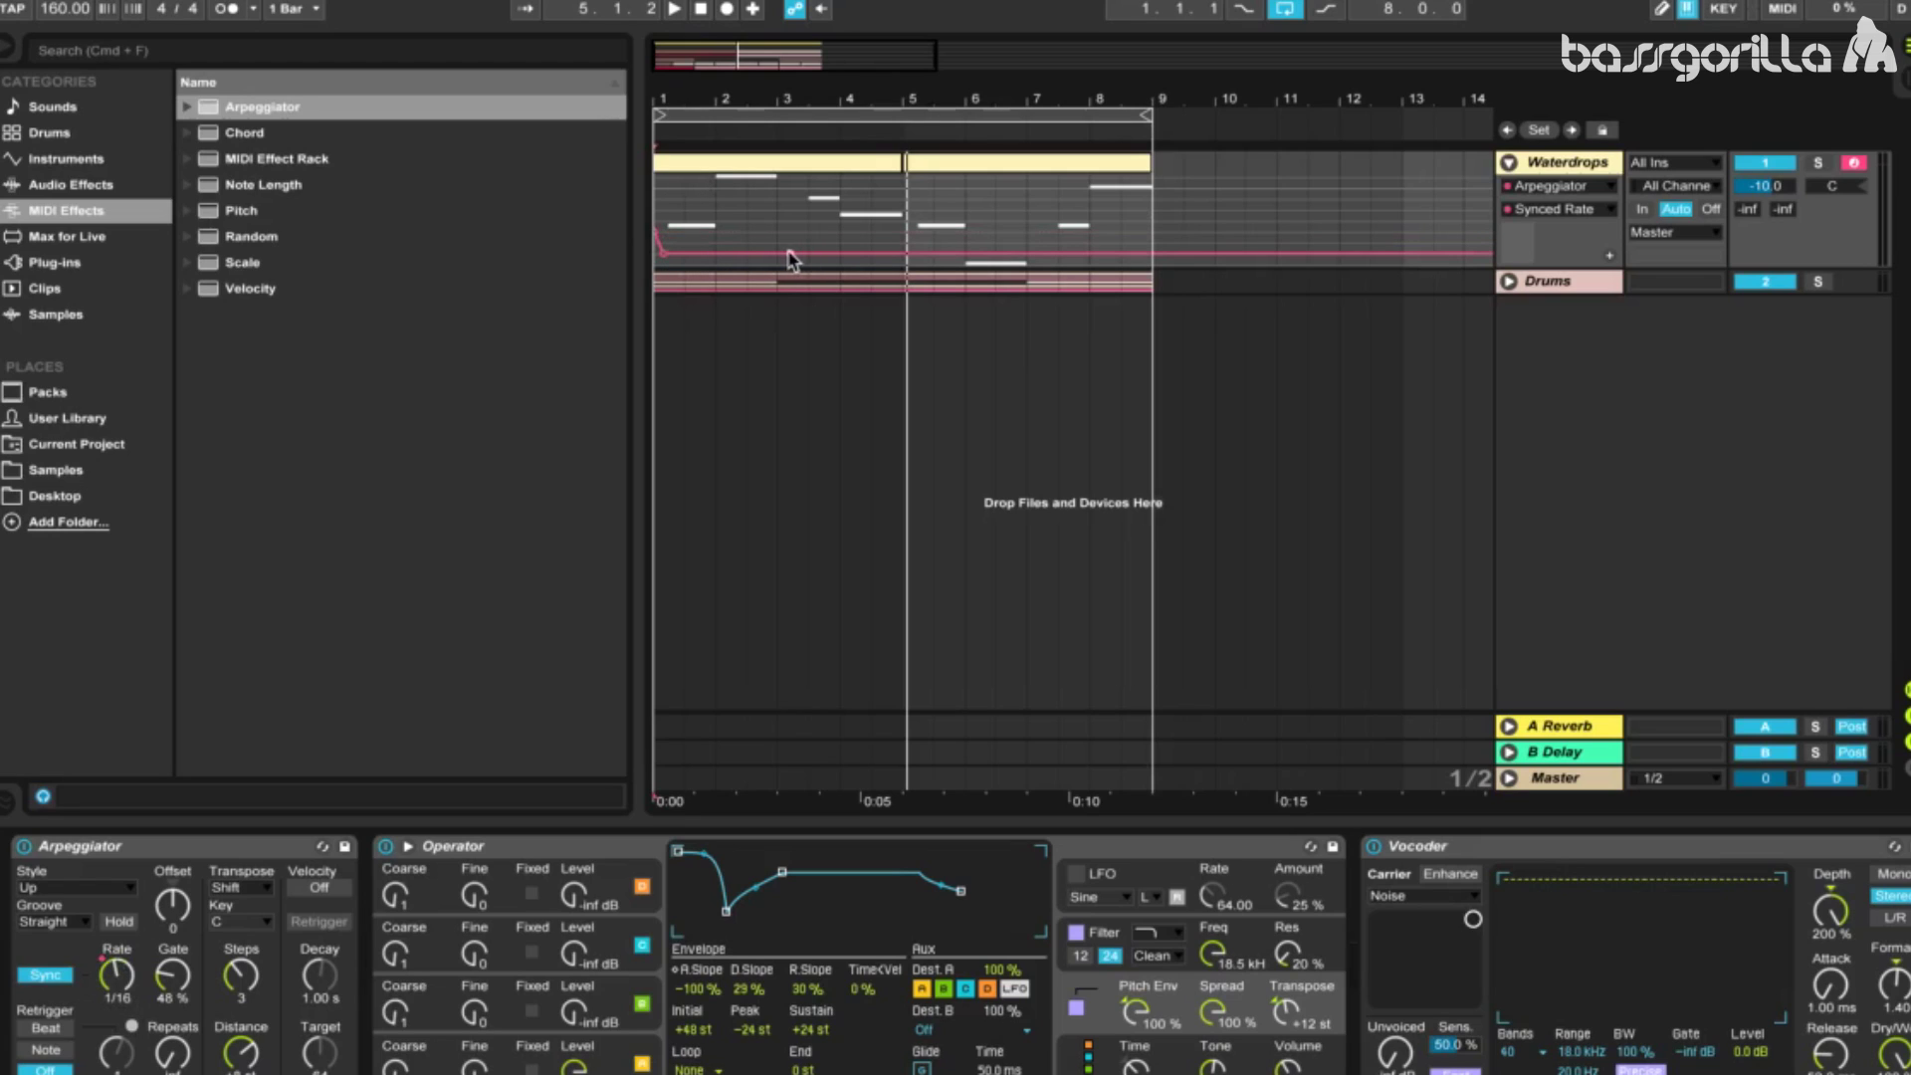
left_click_drag(800, 254, 797, 233)
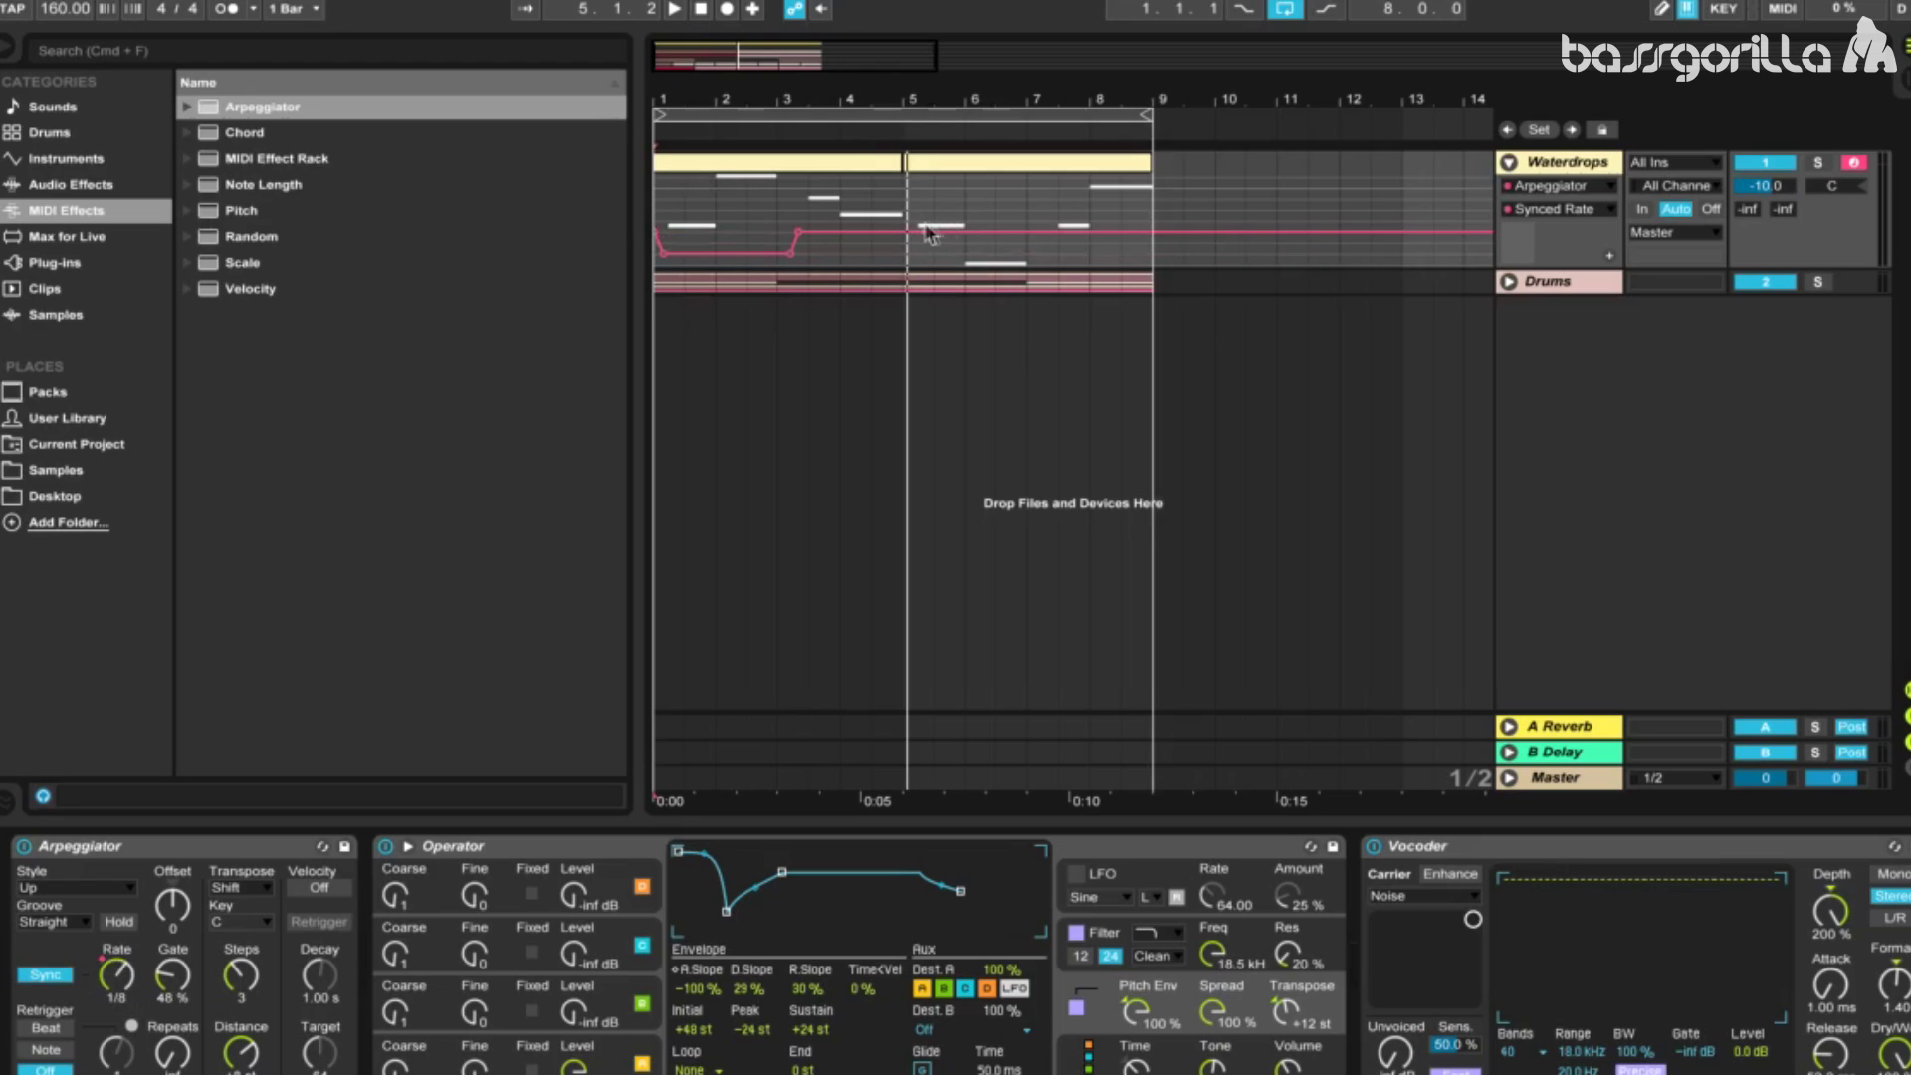
left_click_drag(914, 232, 916, 242)
left_click_drag(1036, 242, 1035, 253)
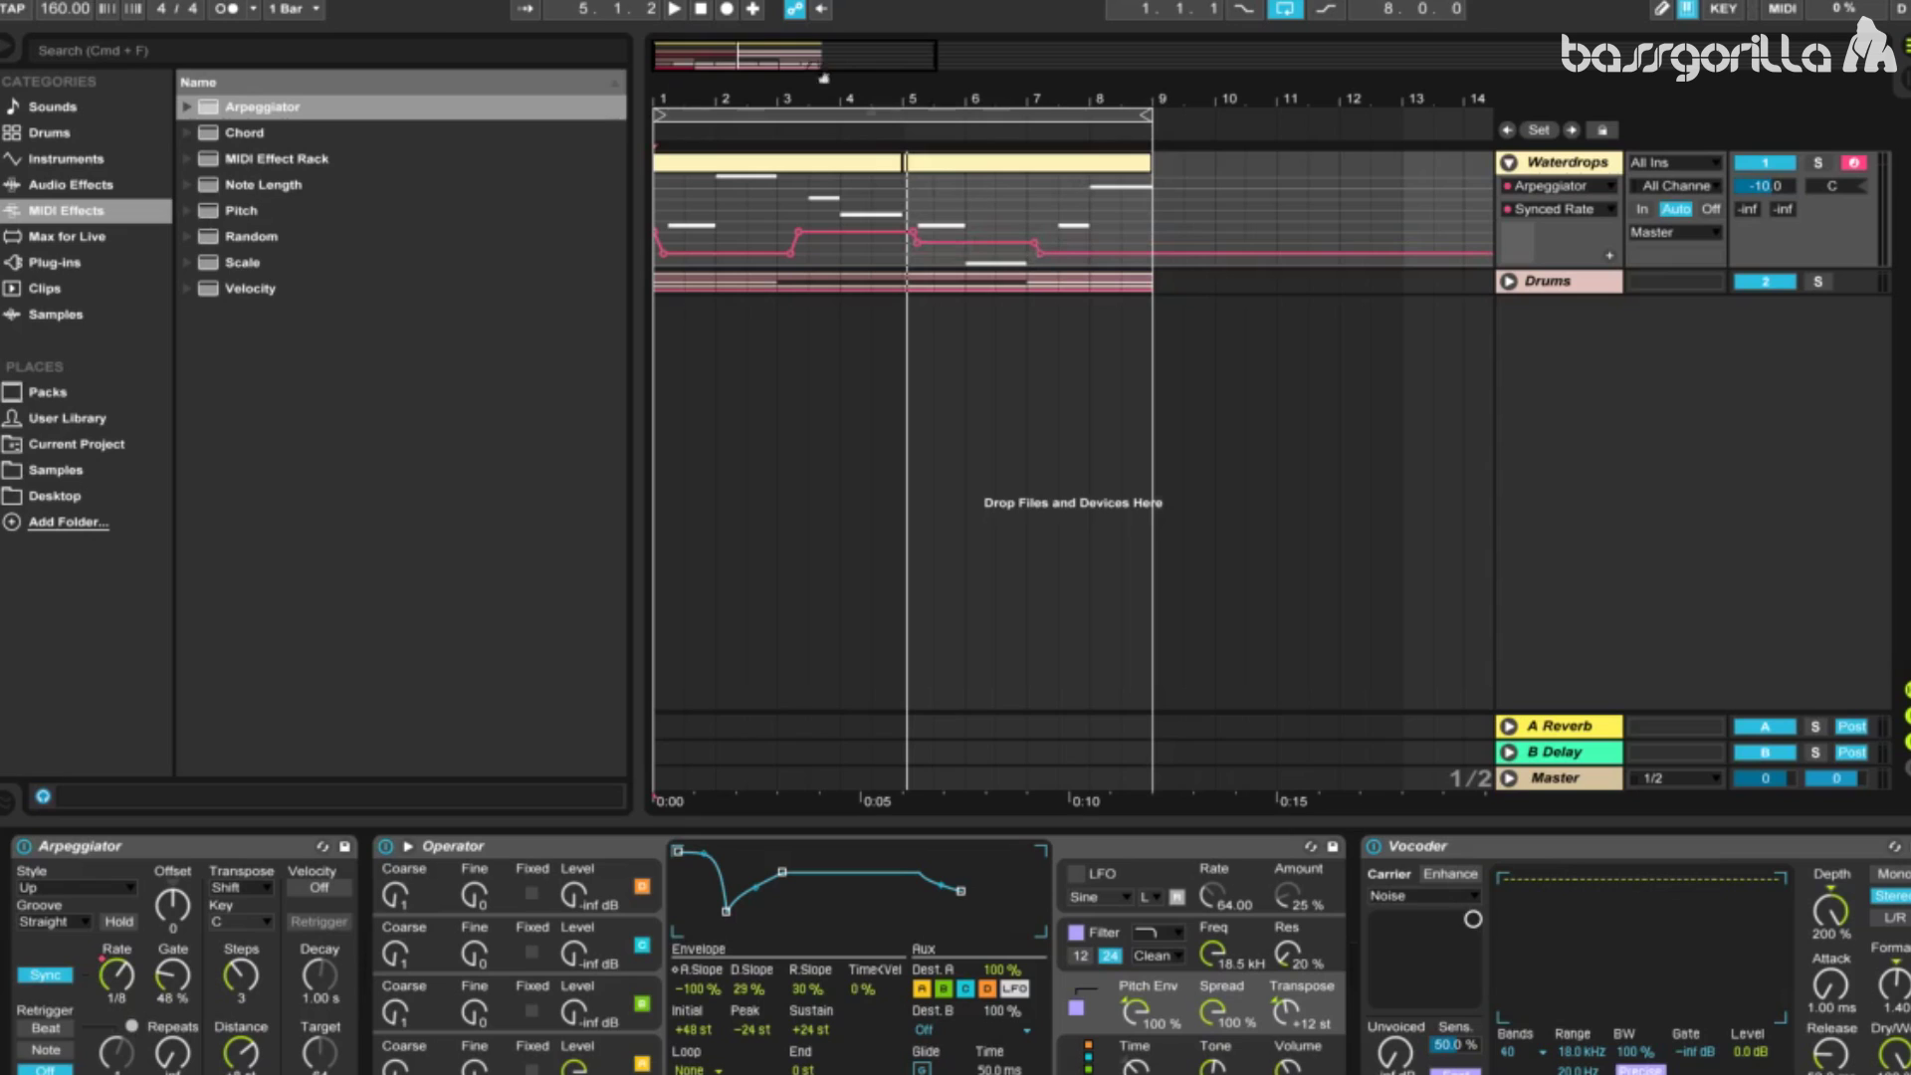
left_click(700, 9)
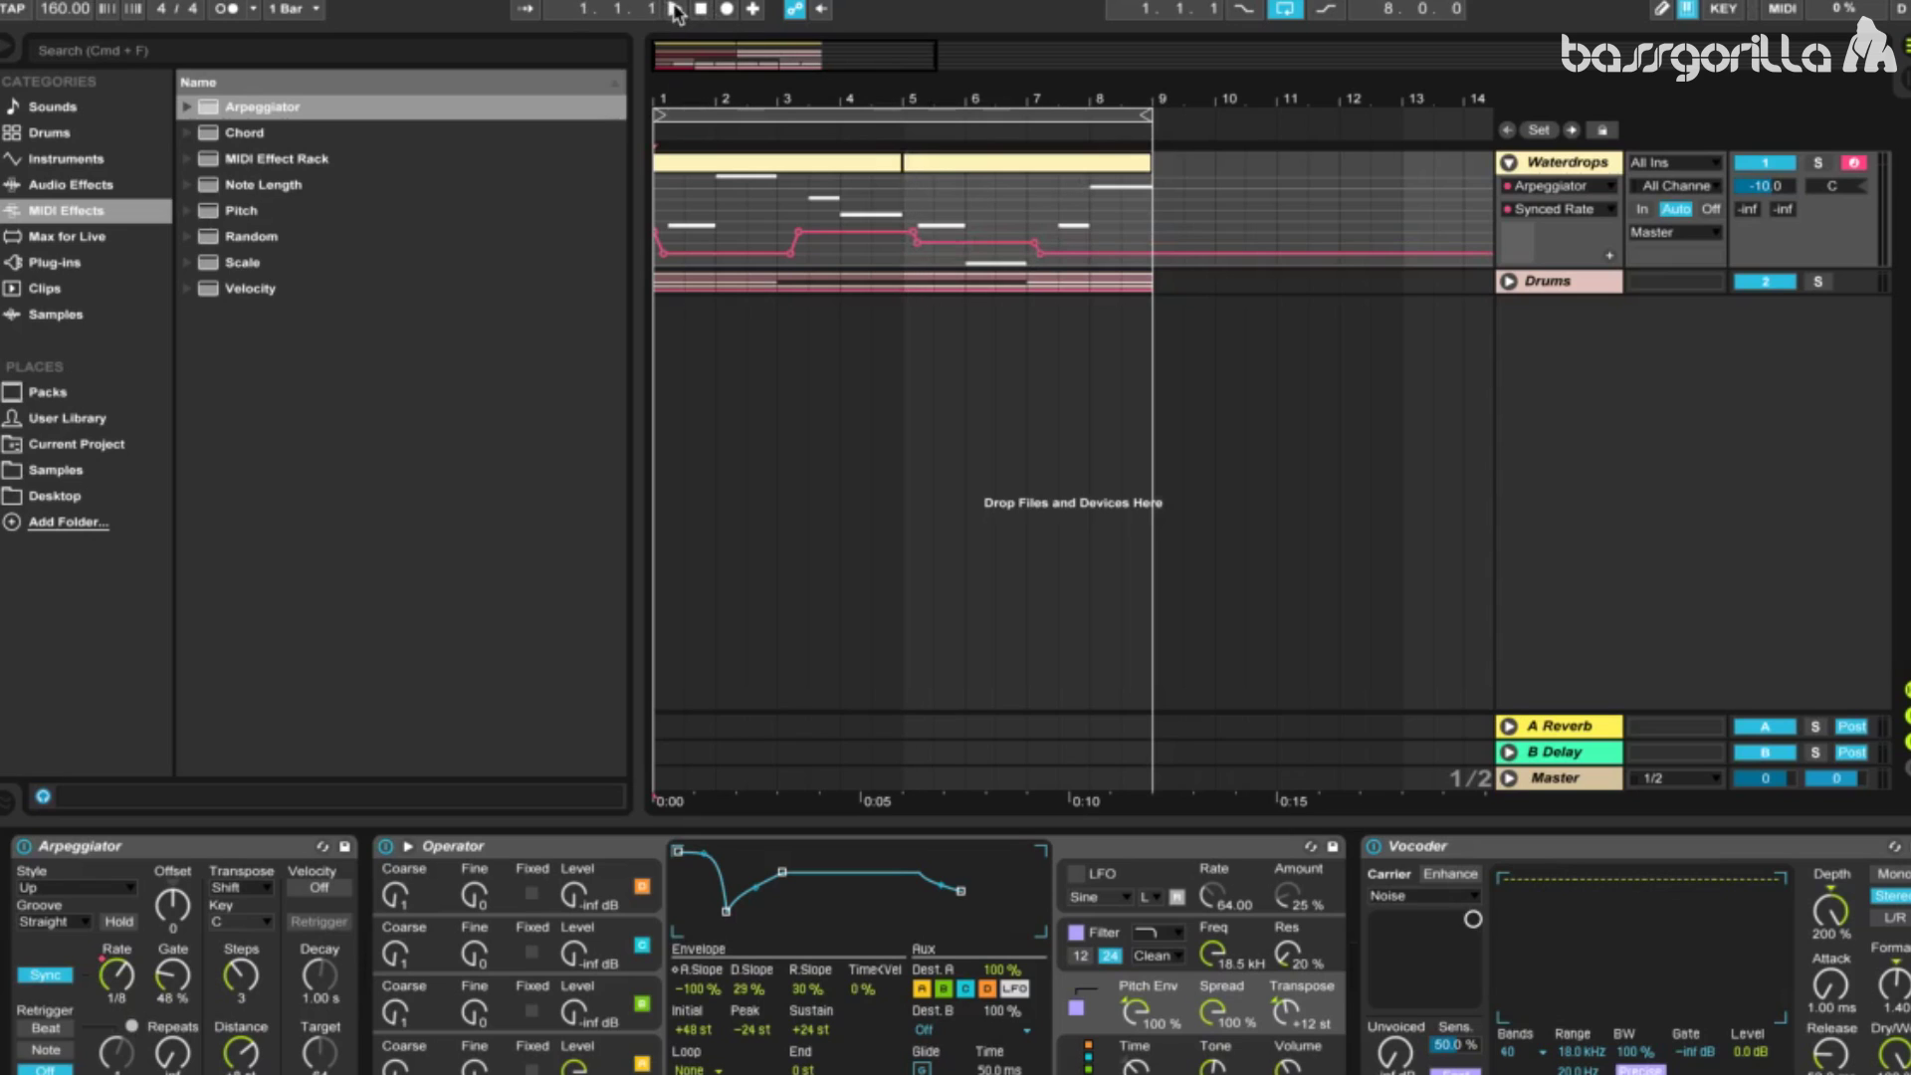
left_click(676, 9)
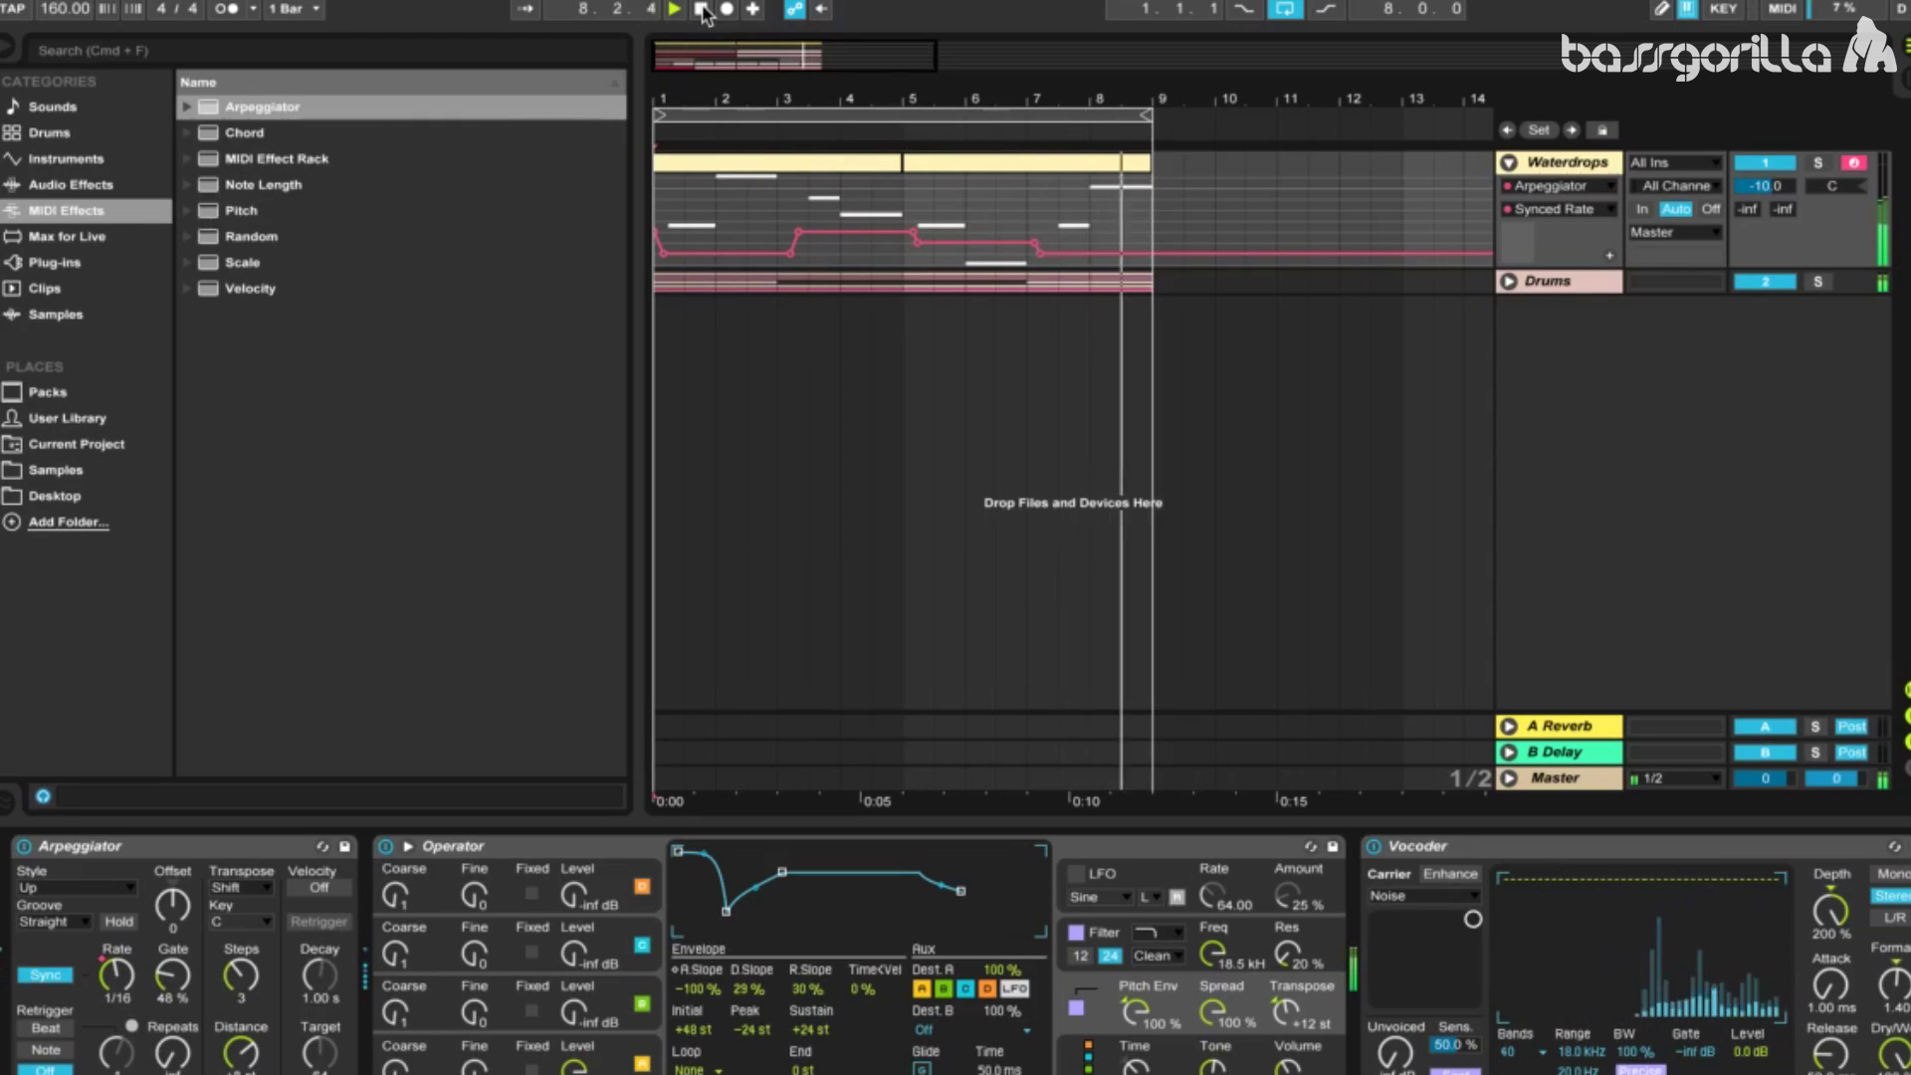
left_click(703, 10)
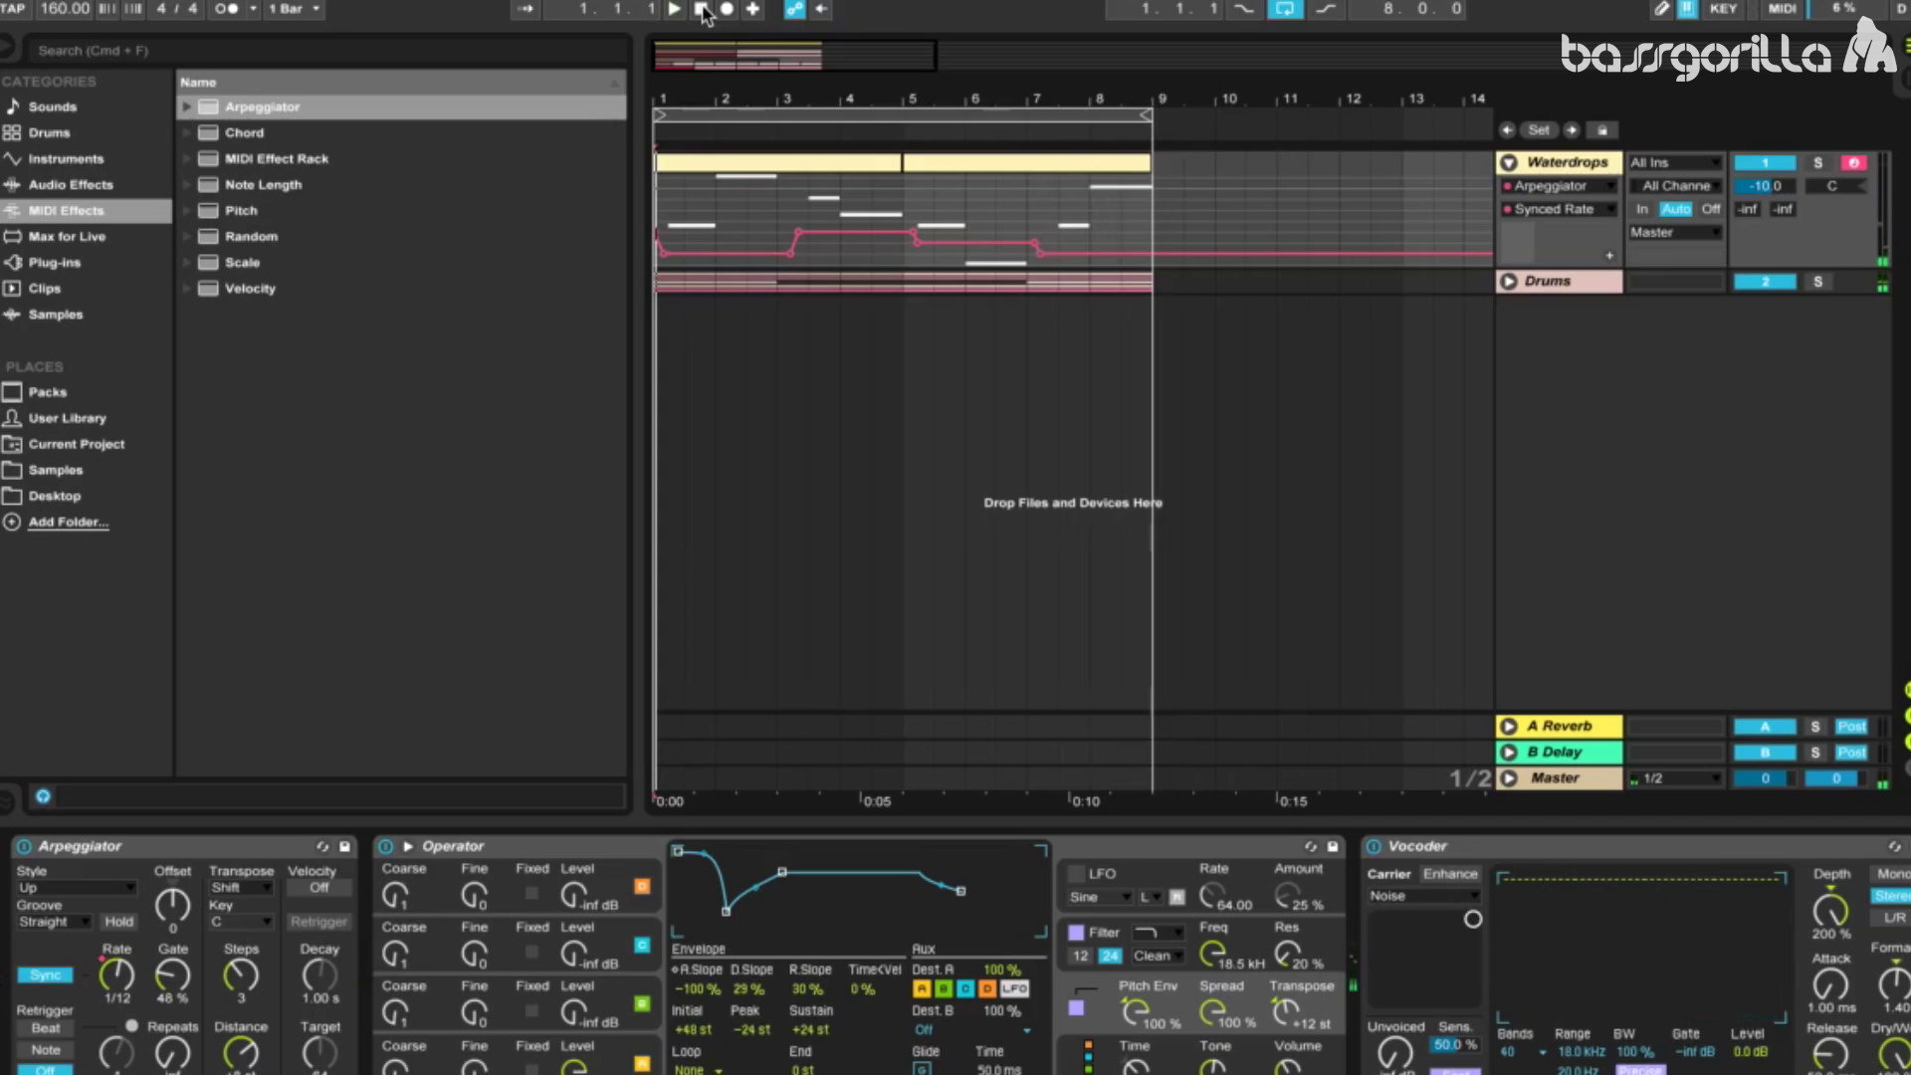